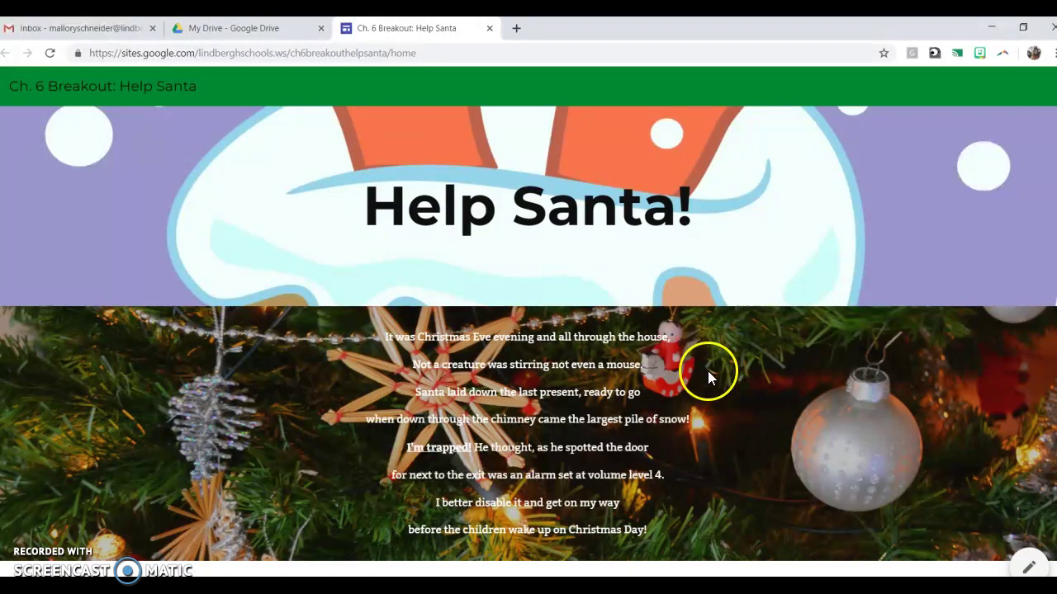
Look over the Help Santa breakout site's story and view the math problem linked from the underlined words "I'm trapped!"
{"action": "scroll", "coordinate": [646, 477], "scroll_direction": "down", "scroll_amount": 1}
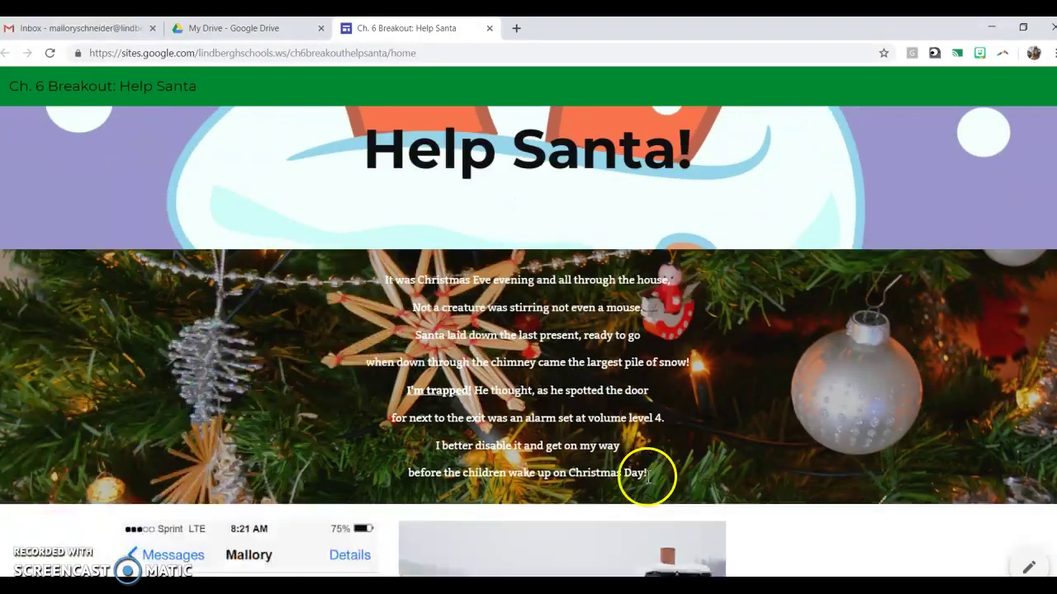
{"action": "scroll", "coordinate": [646, 476], "scroll_direction": "down", "scroll_amount": 3}
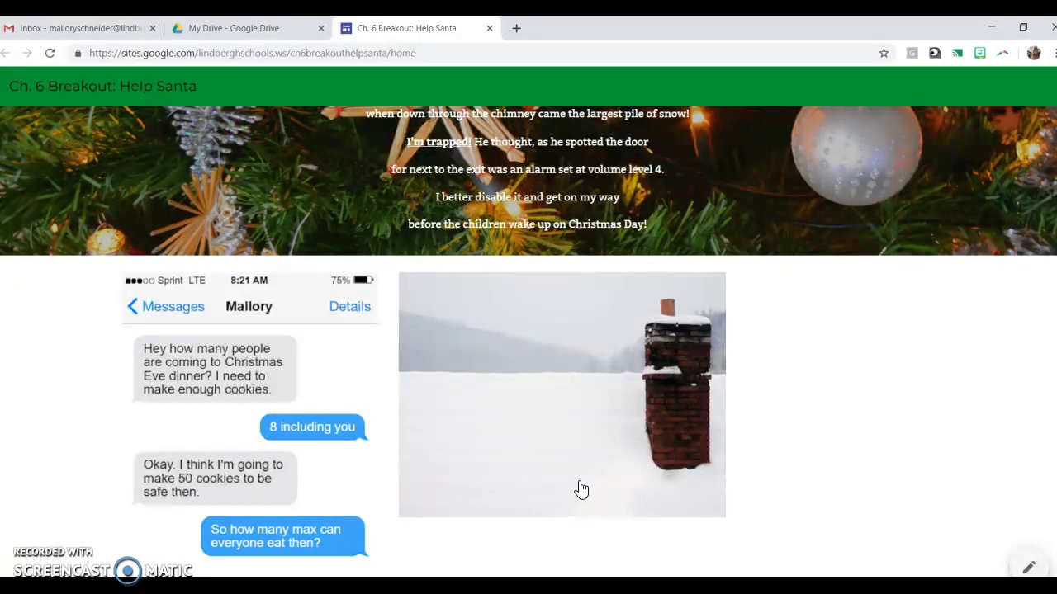
{"action": "scroll", "coordinate": [572, 259], "scroll_direction": "up", "scroll_amount": 4}
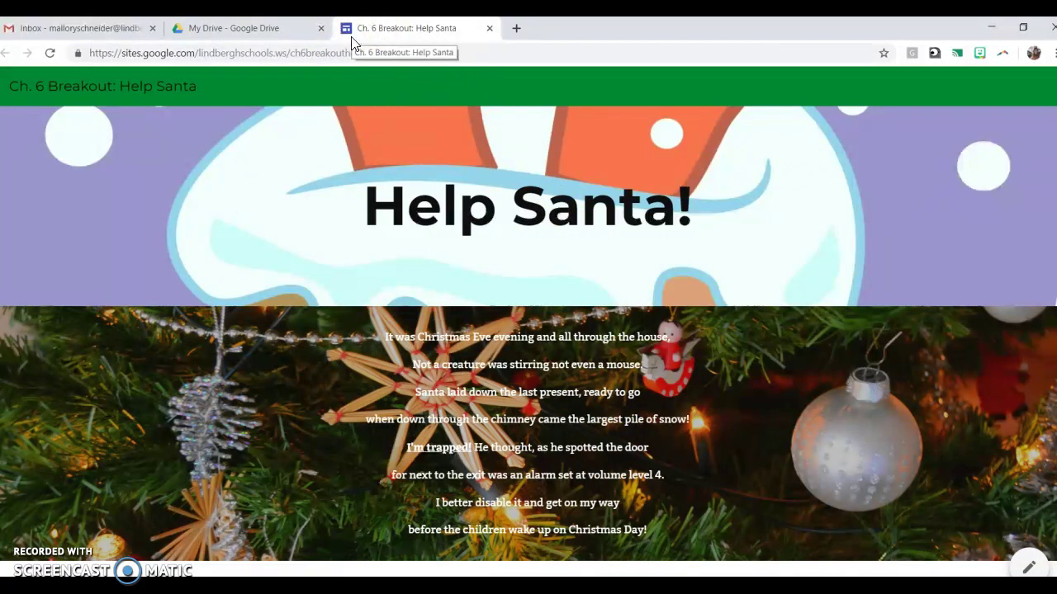
{"action": "left_click", "coordinate": [439, 455]}
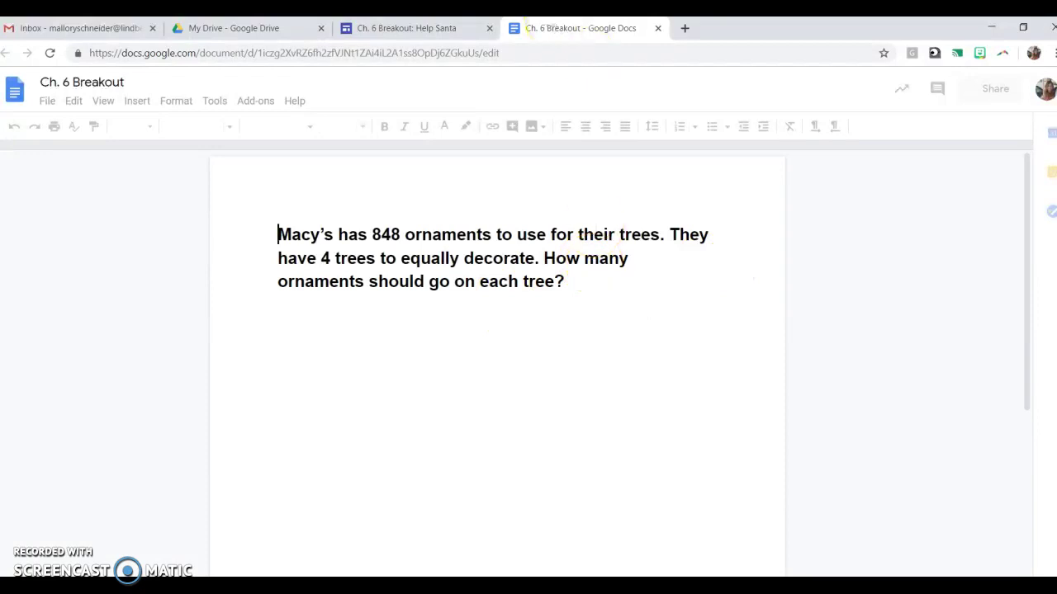
{"action": "left_click", "coordinate": [424, 28]}
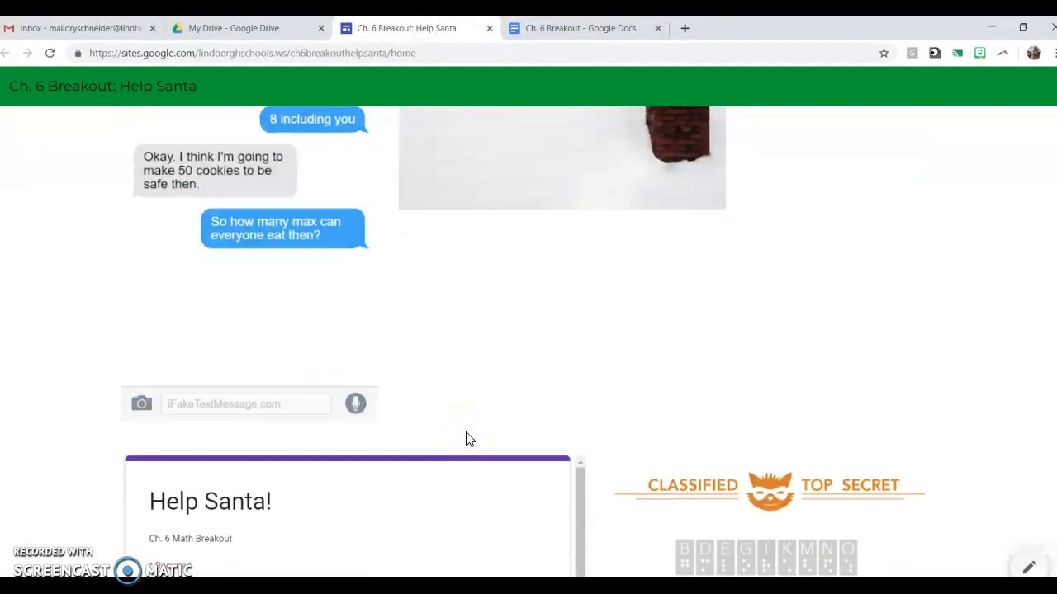
Examine the site's embedded answer form and secret code, and check the document linked from the snowy chimney picture
{"action": "scroll", "coordinate": [467, 439], "scroll_direction": "down", "scroll_amount": 8}
{"action": "scroll", "coordinate": [266, 295], "scroll_direction": "up", "scroll_amount": 8}
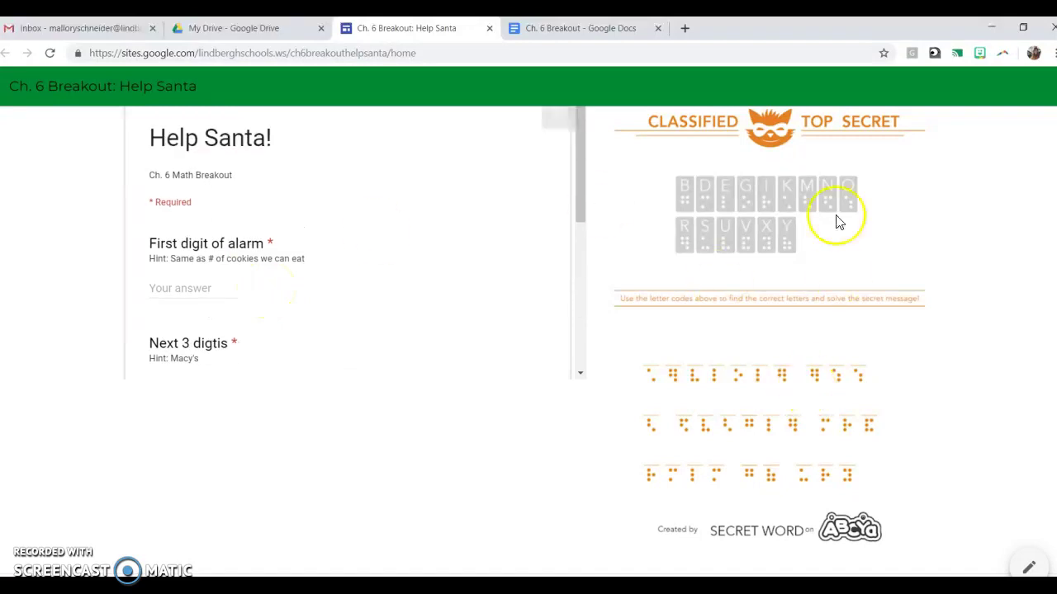
{"action": "scroll", "coordinate": [873, 363], "scroll_direction": "up", "scroll_amount": 7}
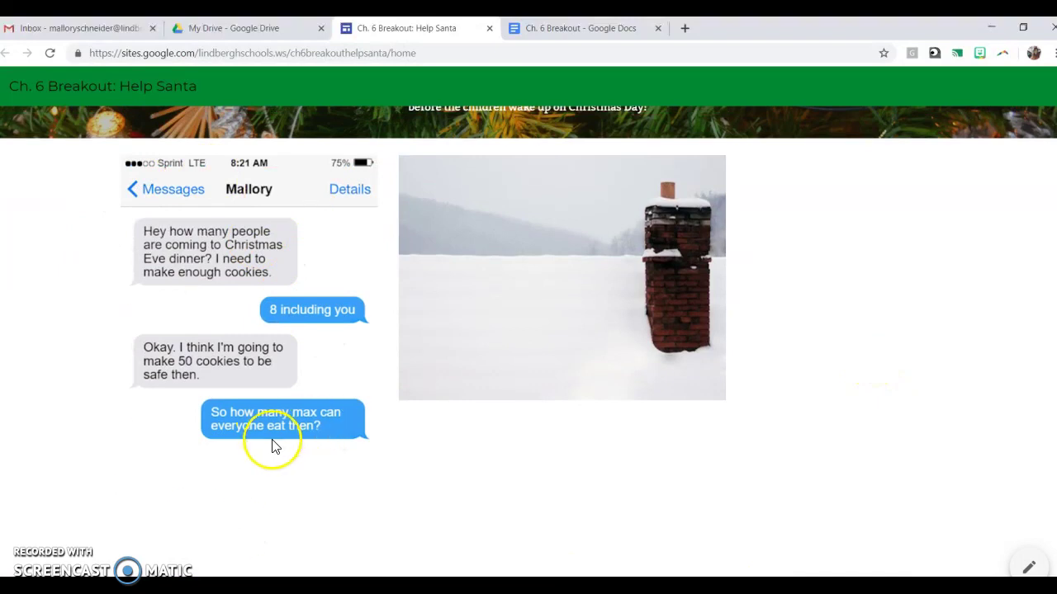
{"action": "left_click", "coordinate": [530, 288]}
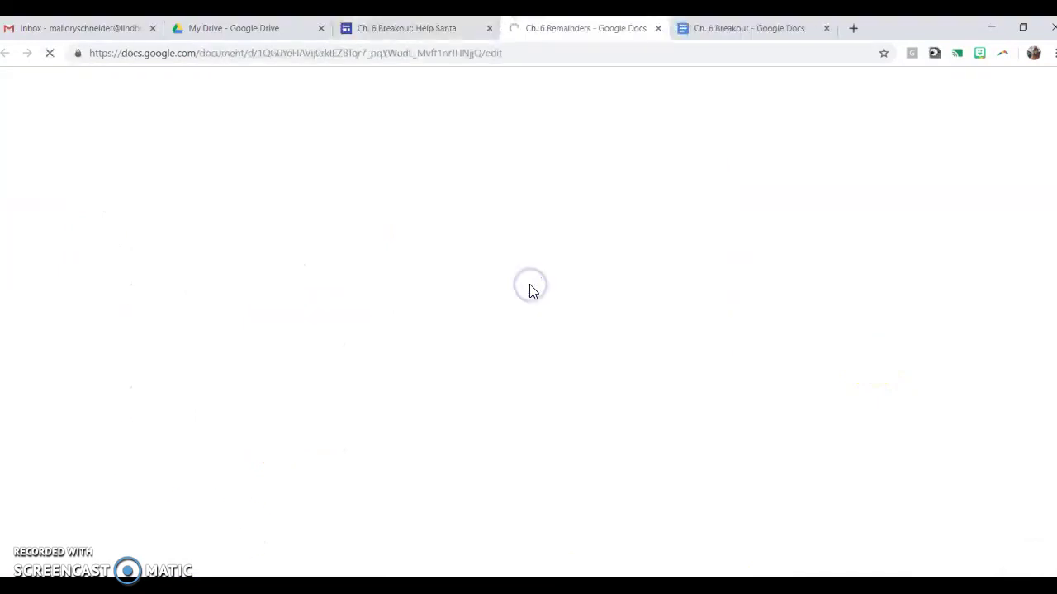
{"action": "left_click", "coordinate": [658, 31]}
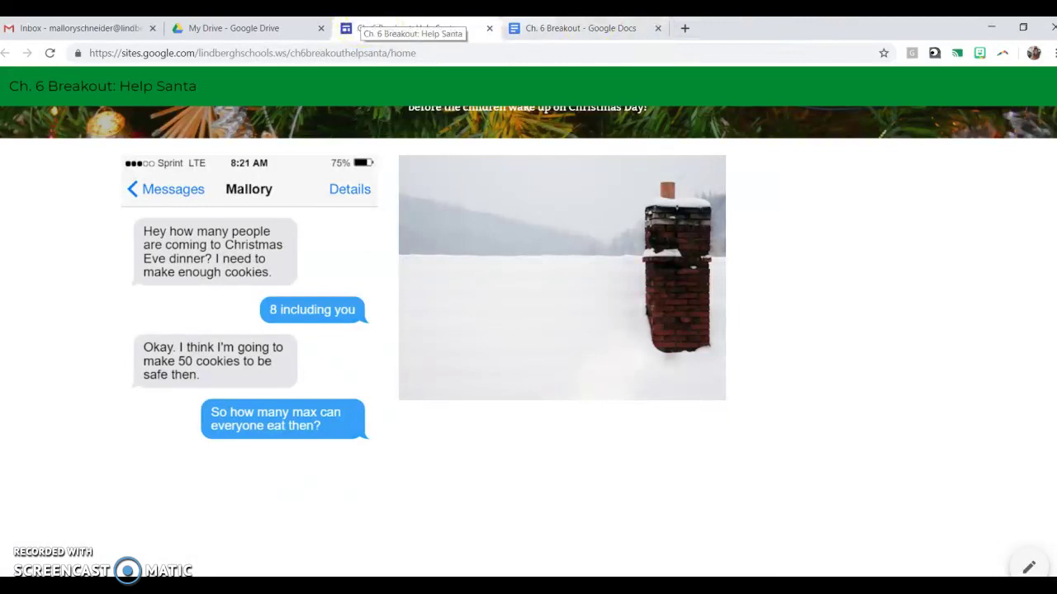
Switch to Google Drive and create a folder named "Breakout example" in My Drive
{"action": "left_click", "coordinate": [241, 33]}
{"action": "left_click", "coordinate": [63, 149]}
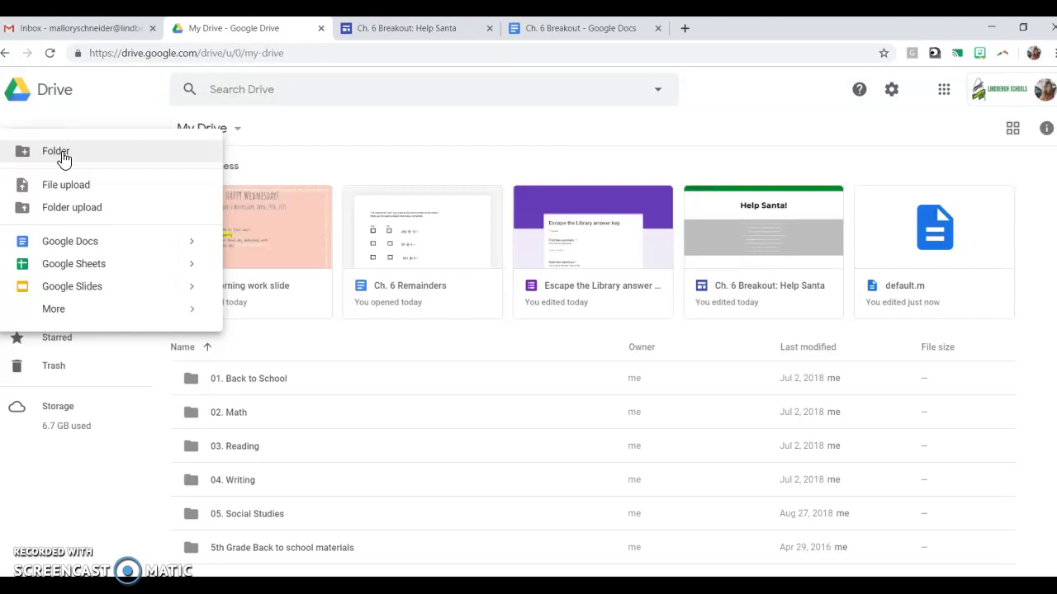
{"action": "left_click", "coordinate": [61, 152]}
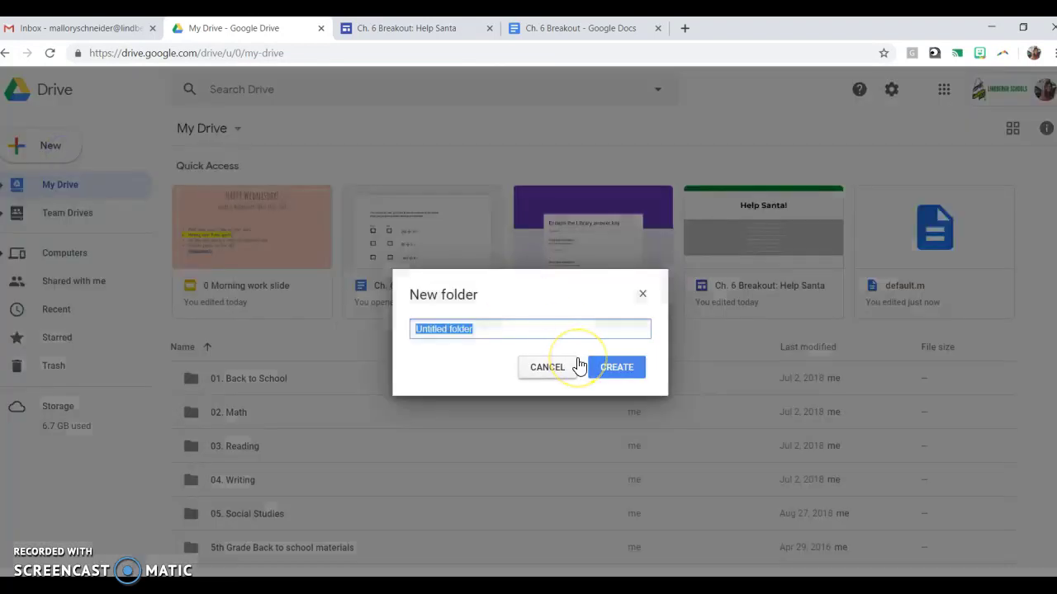
{"action": "type", "text": "Breakout example"}
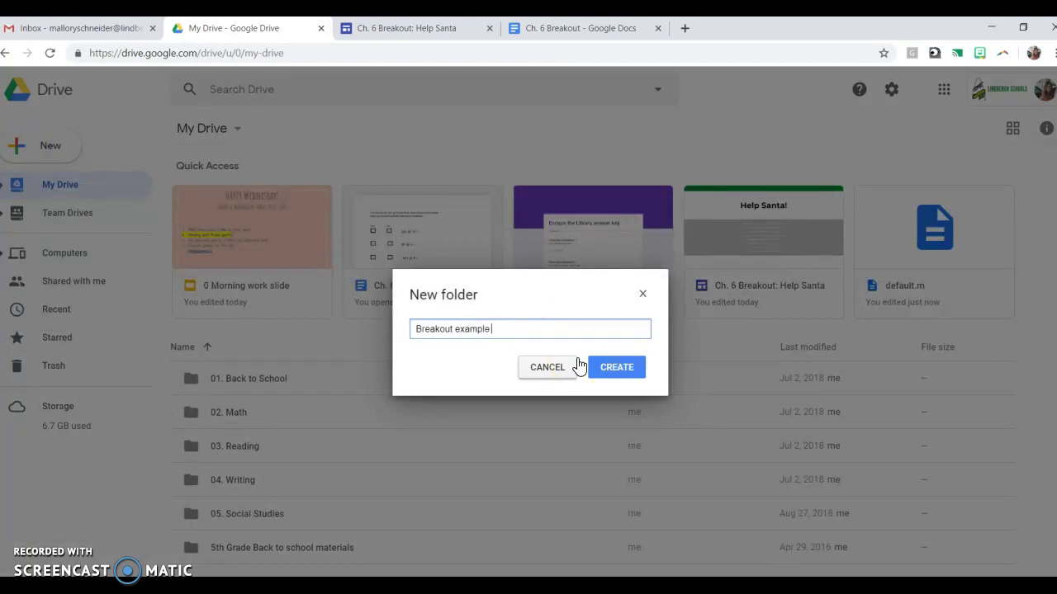
{"action": "left_click", "coordinate": [580, 366]}
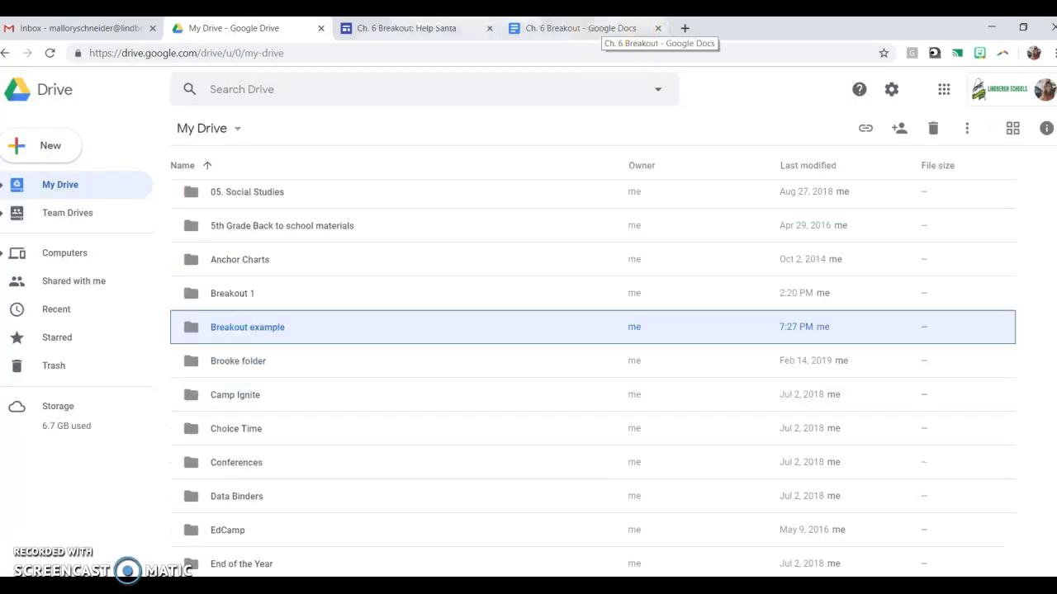
Close the Ch. 6 Breakout document and open the Breakout example folder in Google Drive
{"action": "left_click", "coordinate": [602, 32]}
{"action": "left_click", "coordinate": [659, 29]}
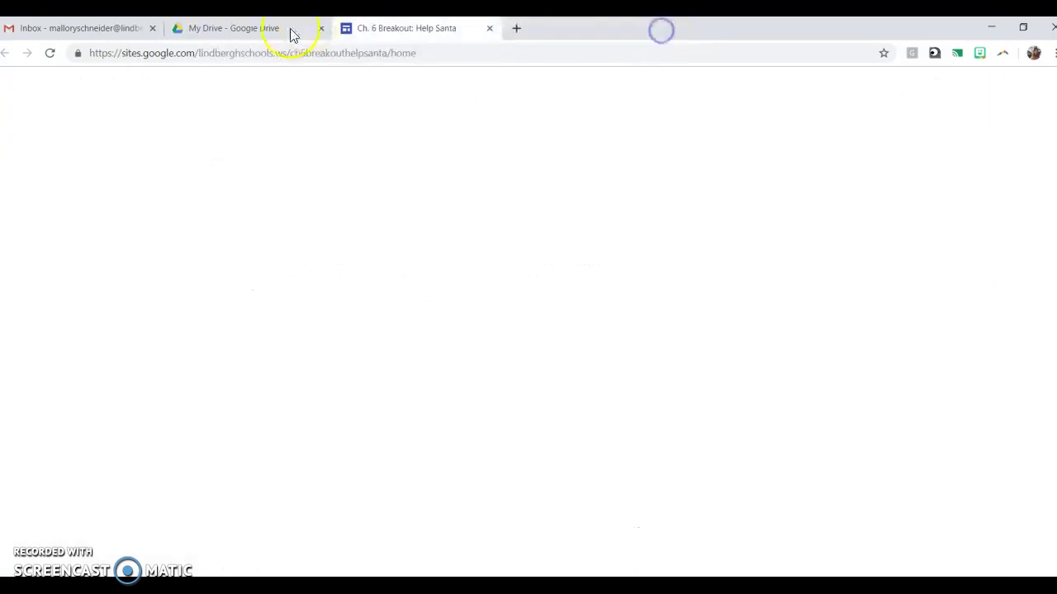
{"action": "left_click", "coordinate": [270, 331]}
{"action": "left_click", "coordinate": [270, 330]}
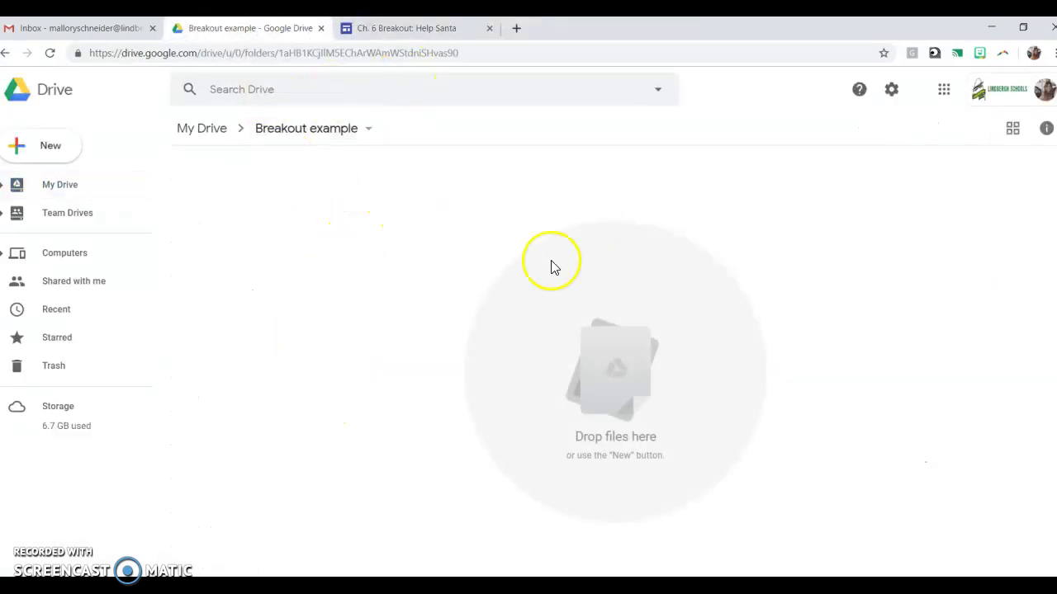
Create a new Google Sites website inside the Breakout example folder
{"action": "left_click", "coordinate": [47, 152]}
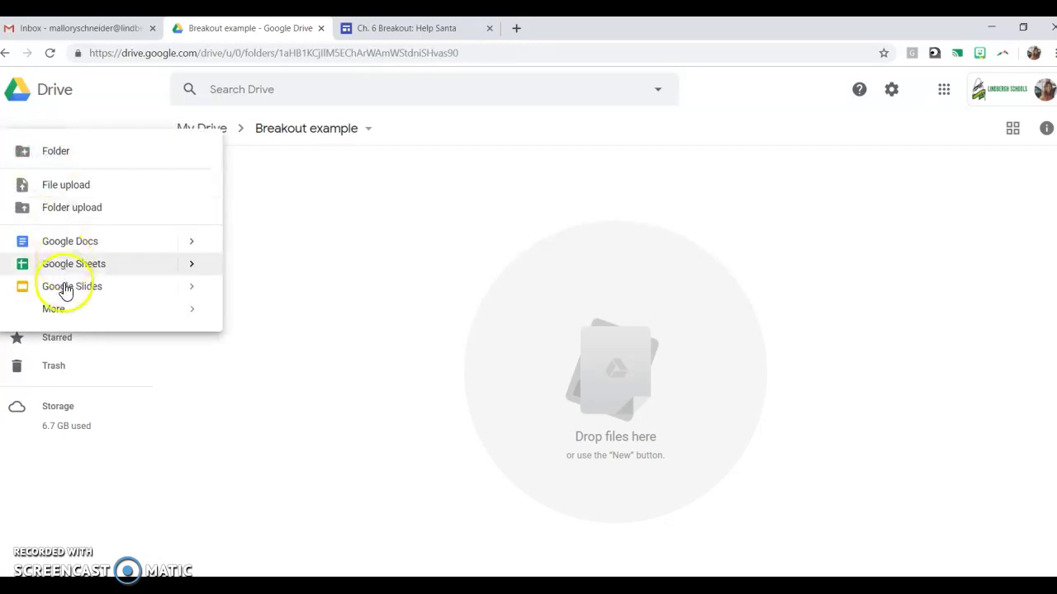
{"action": "mouse_move", "coordinate": [64, 311]}
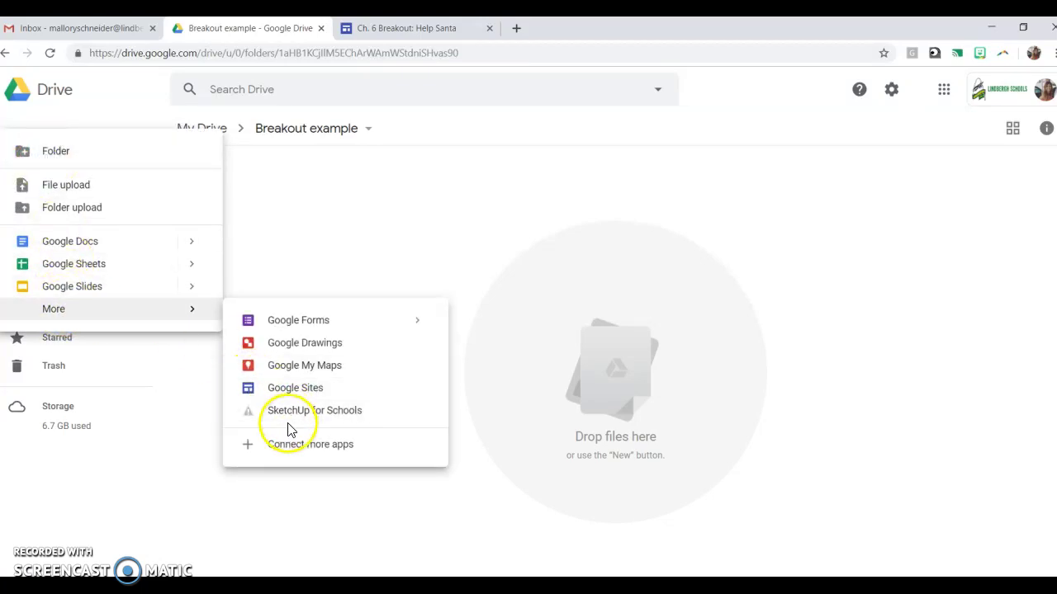
{"action": "left_click", "coordinate": [289, 389]}
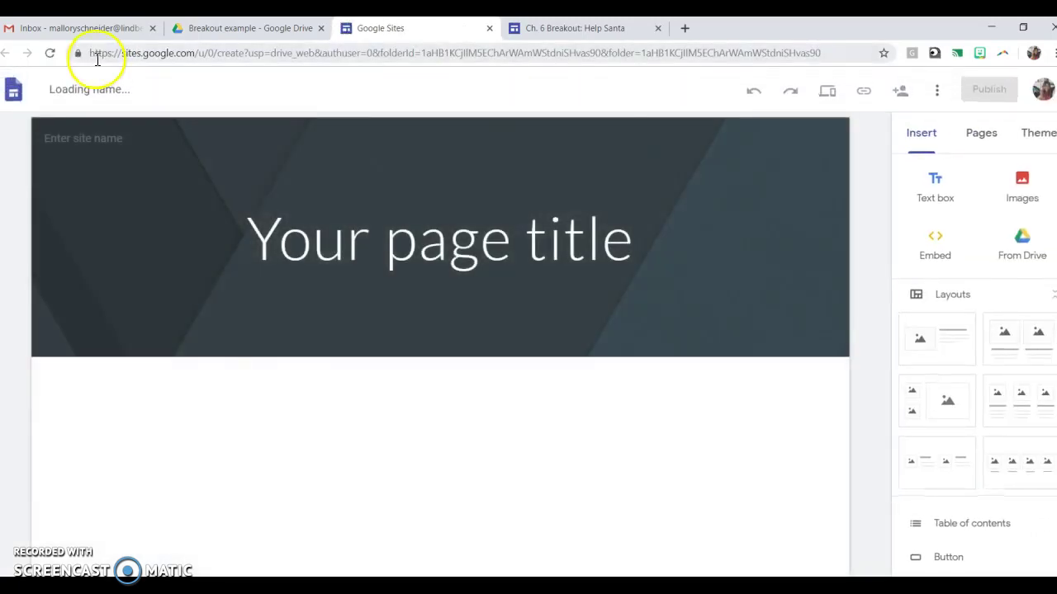
Name the site document "Escape Library example"
{"action": "left_click", "coordinate": [101, 91]}
{"action": "left_click", "coordinate": [101, 90]}
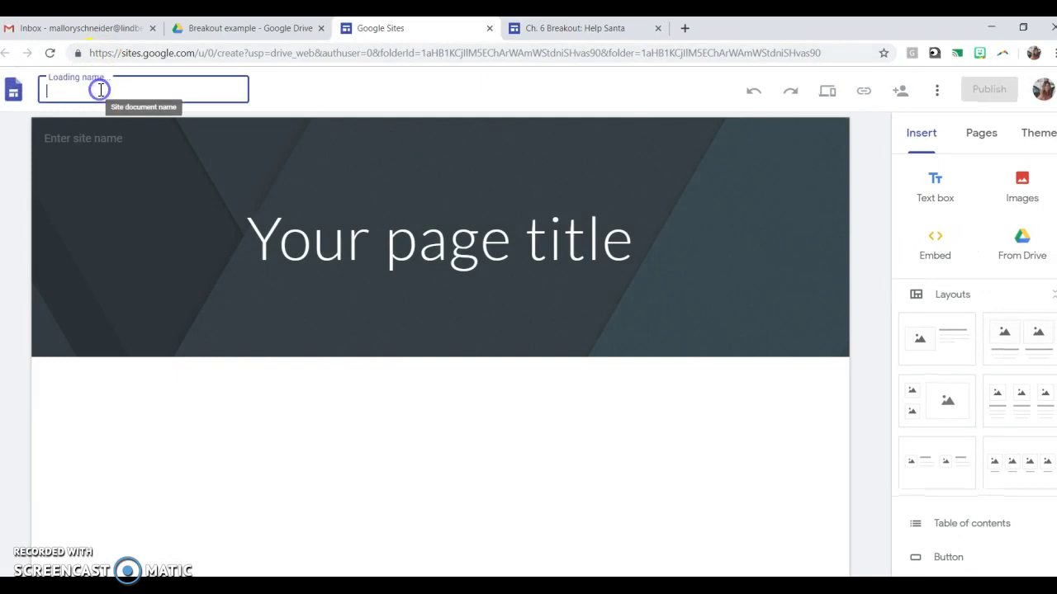
{"action": "type", "text": "Escape Lib"}
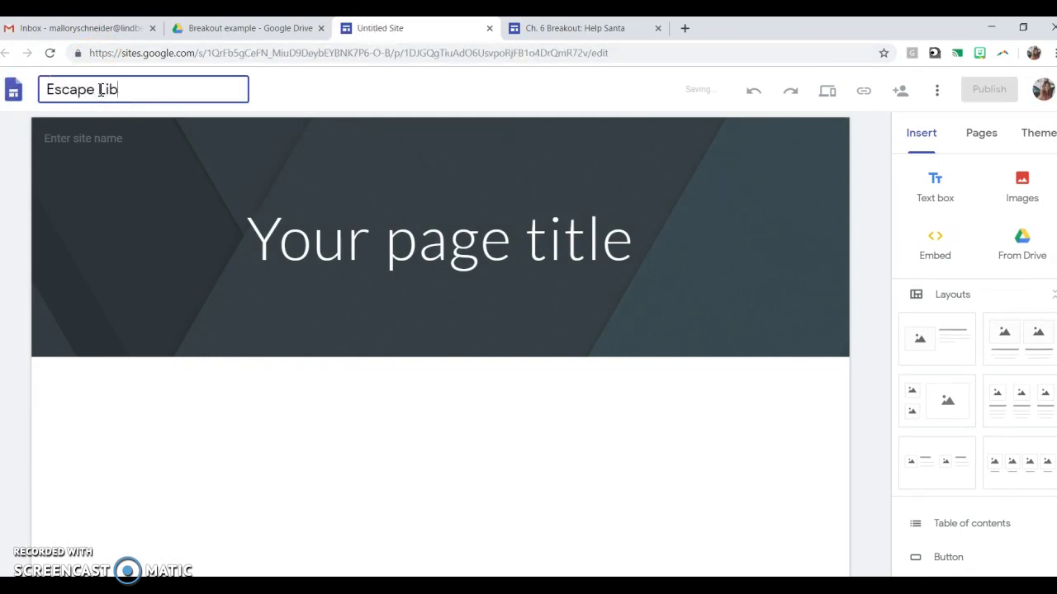
{"action": "type", "text": "rary example"}
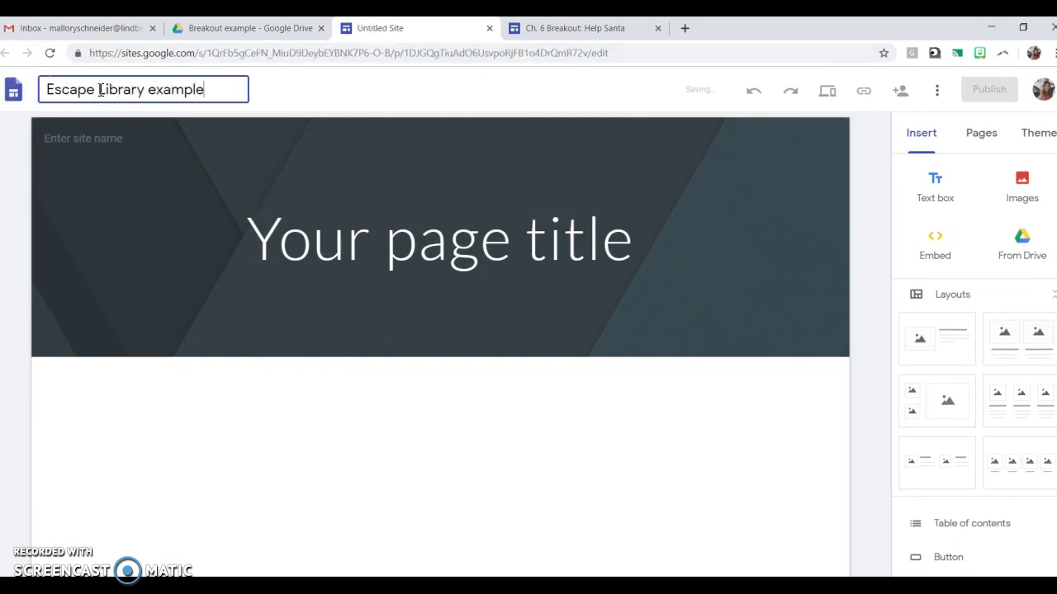
Replace the placeholder page title in the header with "Escape the Library!"
{"action": "left_click", "coordinate": [443, 224]}
{"action": "triple_click", "coordinate": [413, 230]}
{"action": "type", "text": "Es"}
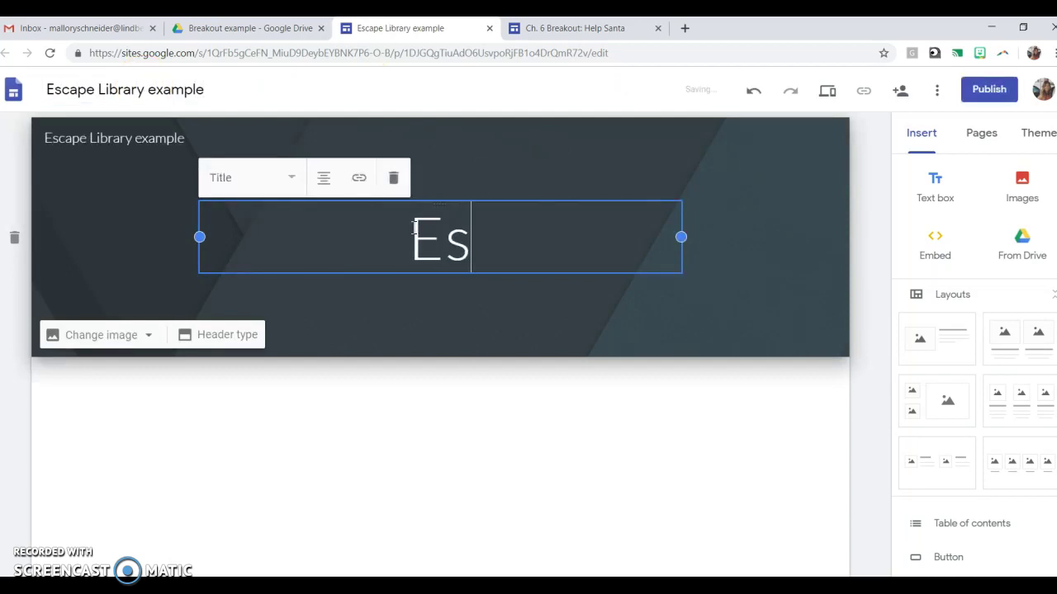
{"action": "type", "text": "cape the Librar"}
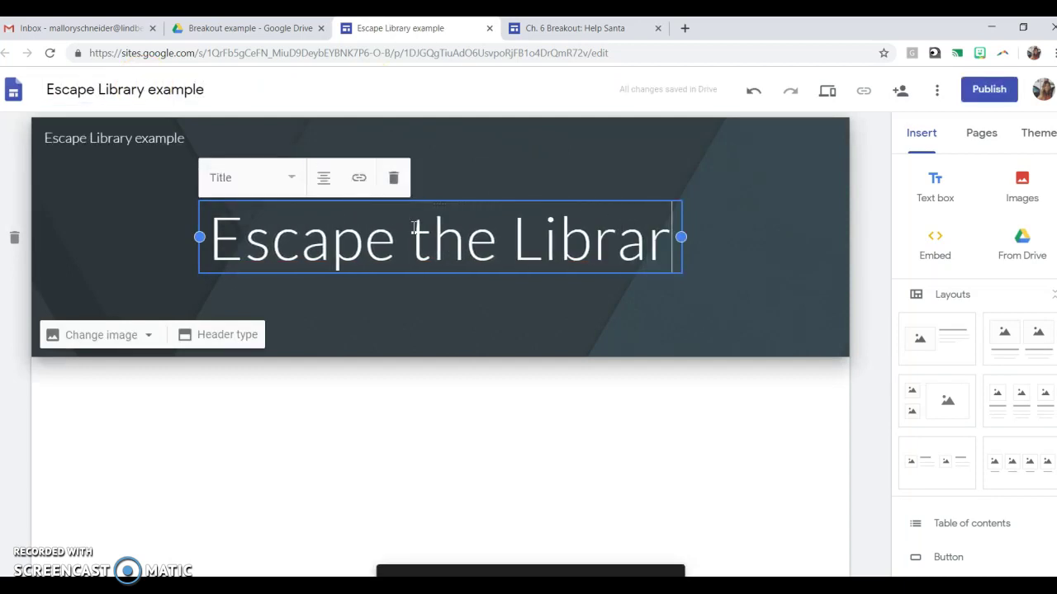
{"action": "type", "text": "y!"}
{"action": "left_click", "coordinate": [478, 374]}
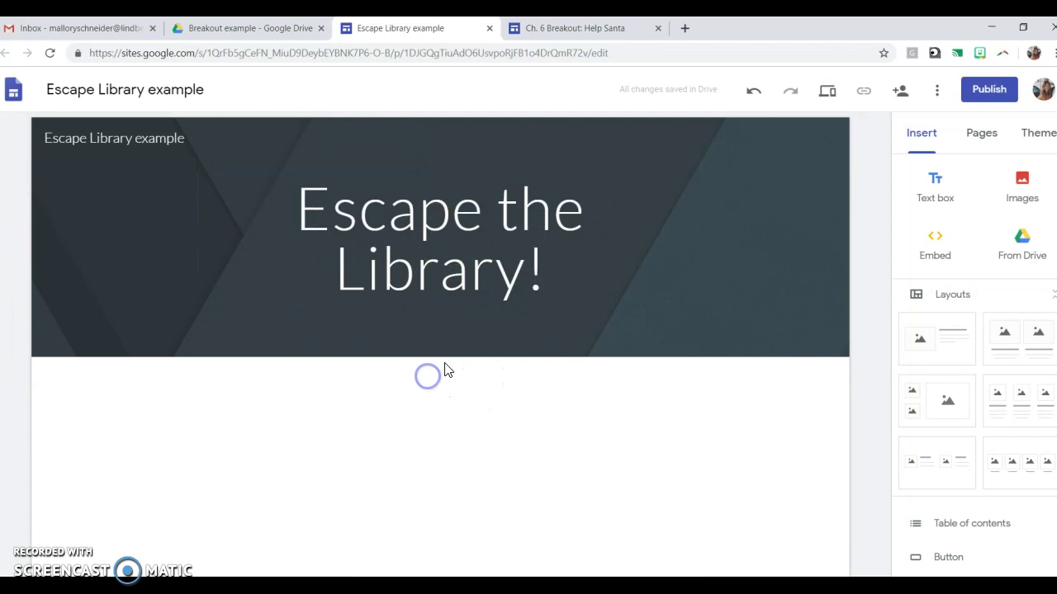
Add a text box below the header reading "Oh no! You're stuck in the library."
{"action": "left_click", "coordinate": [936, 203]}
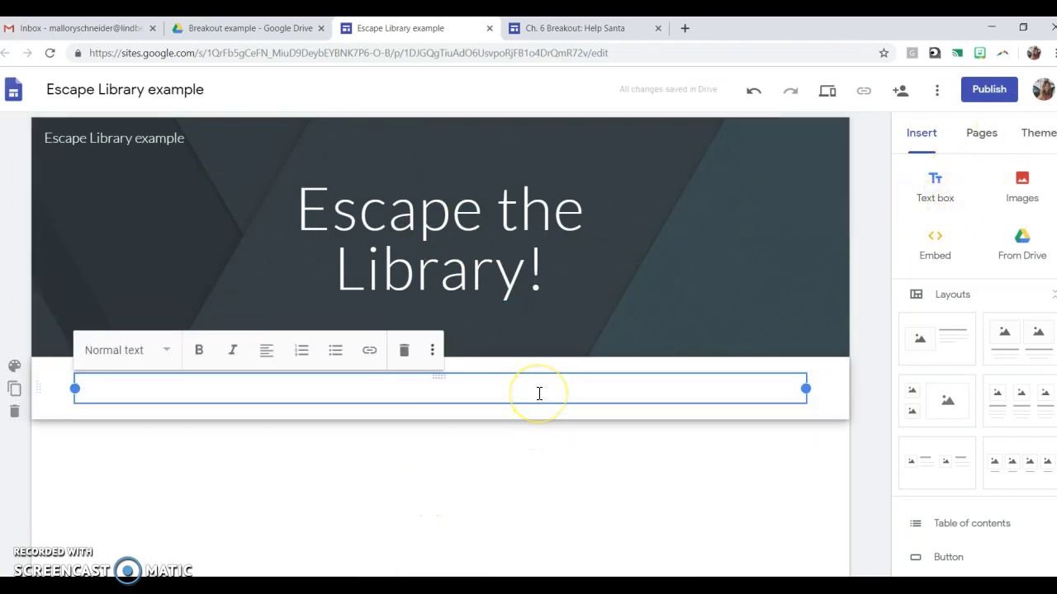
{"action": "type", "text": "Oh no! You're stuck in the l"}
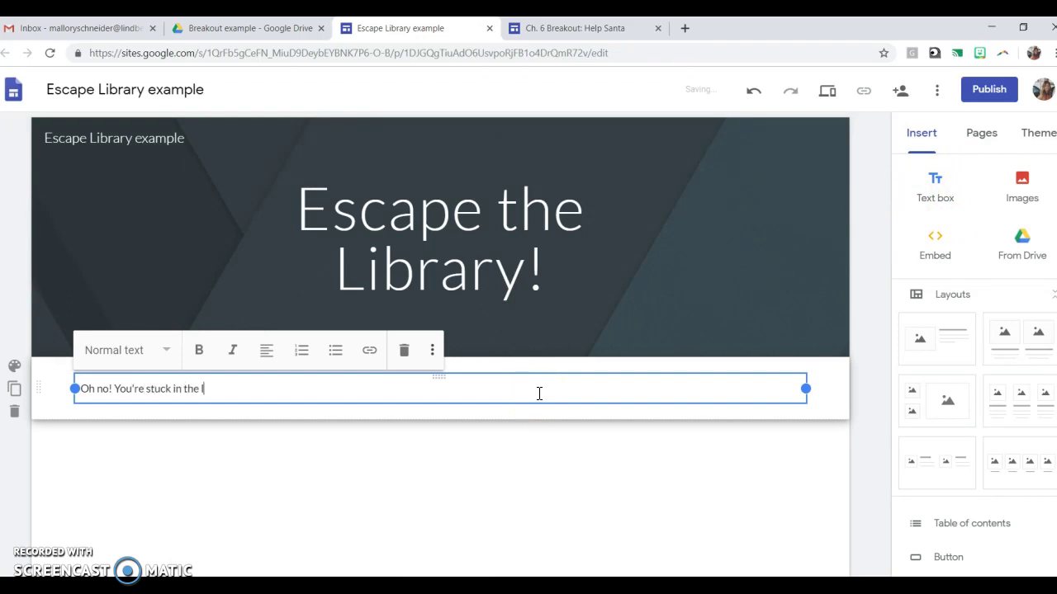
{"action": "type", "text": "."}
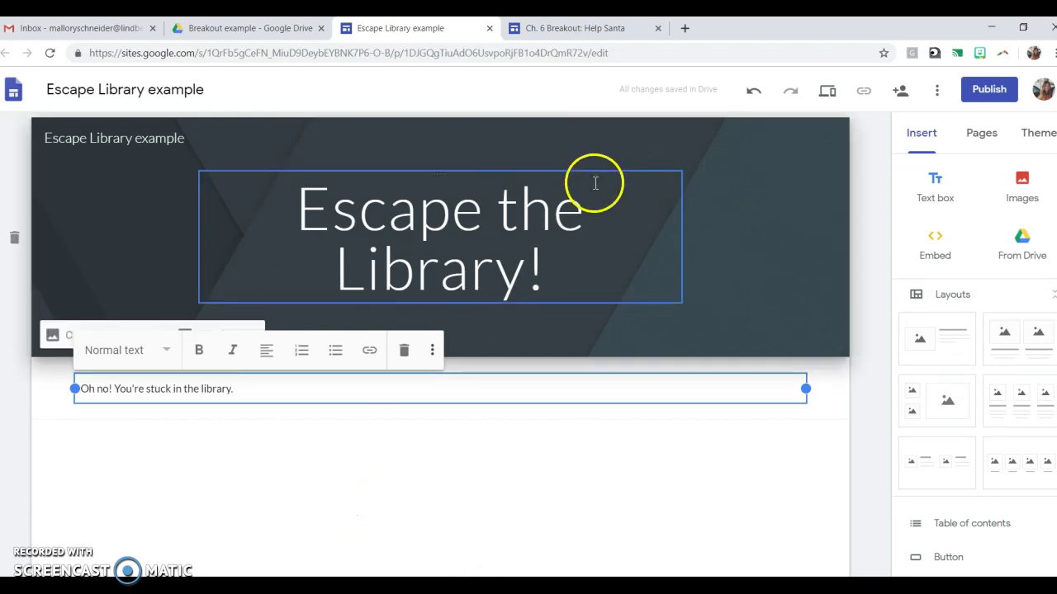
Apply the Impression theme to the site
{"action": "left_click", "coordinate": [1029, 135]}
{"action": "scroll", "coordinate": [953, 455], "scroll_direction": "down", "scroll_amount": 1}
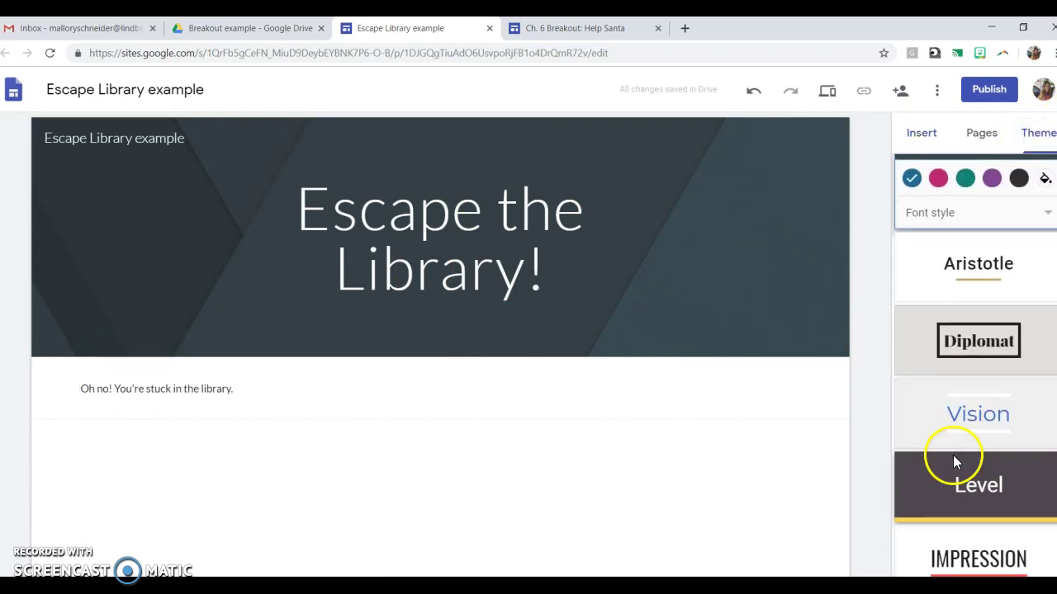
{"action": "left_click", "coordinate": [948, 555]}
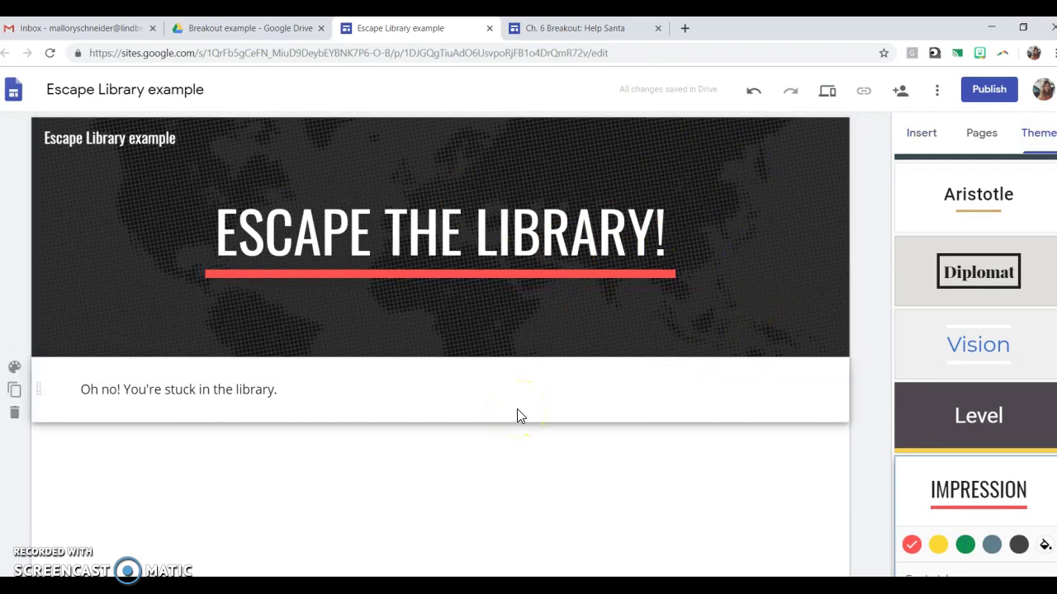
Switch to Google Drive and create a new Google Forms form in the Breakout example folder
{"action": "left_click", "coordinate": [234, 27]}
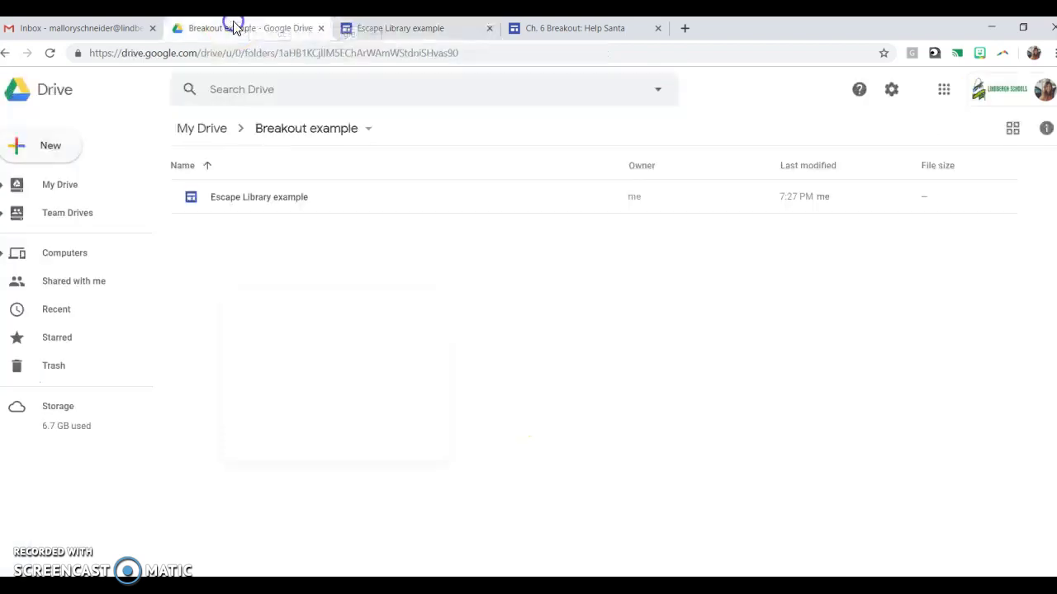
{"action": "left_click", "coordinate": [51, 150]}
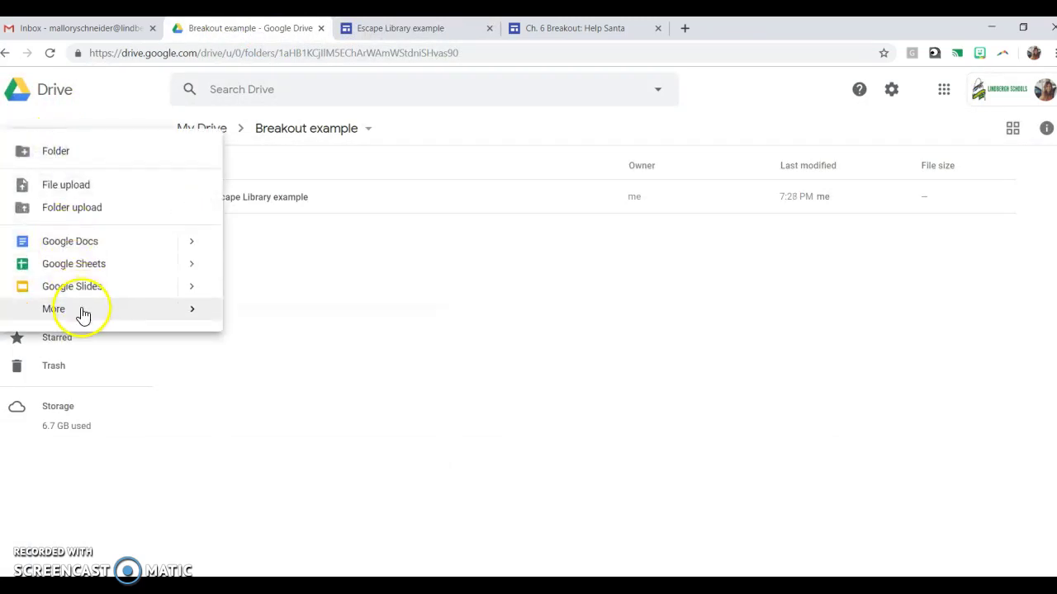
{"action": "mouse_move", "coordinate": [82, 312]}
{"action": "left_click", "coordinate": [287, 319]}
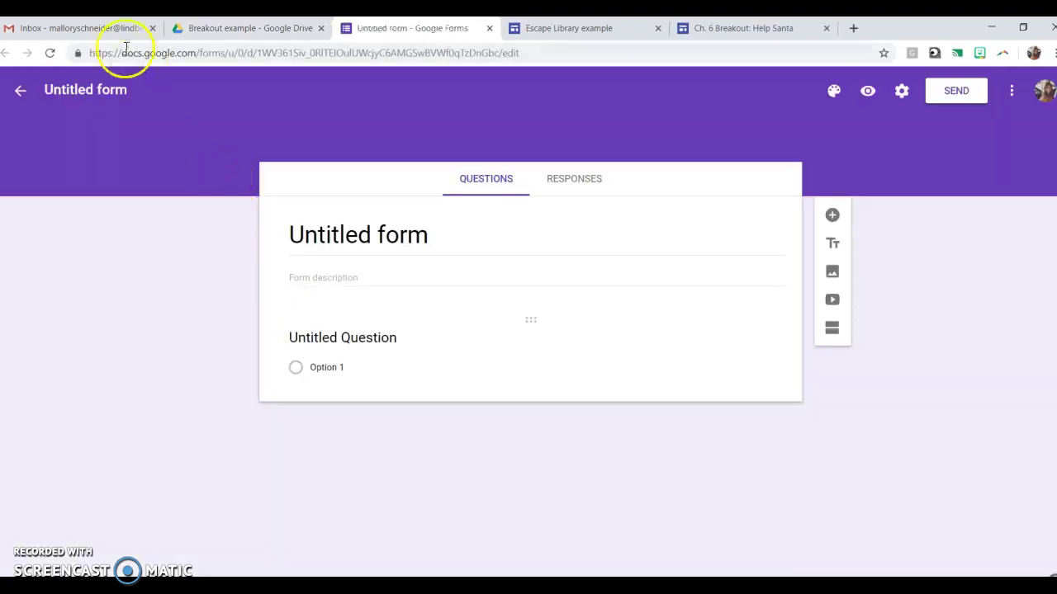
Name the form "Escape the Library Answers", applying it to the form's title as well
{"action": "left_click", "coordinate": [86, 89]}
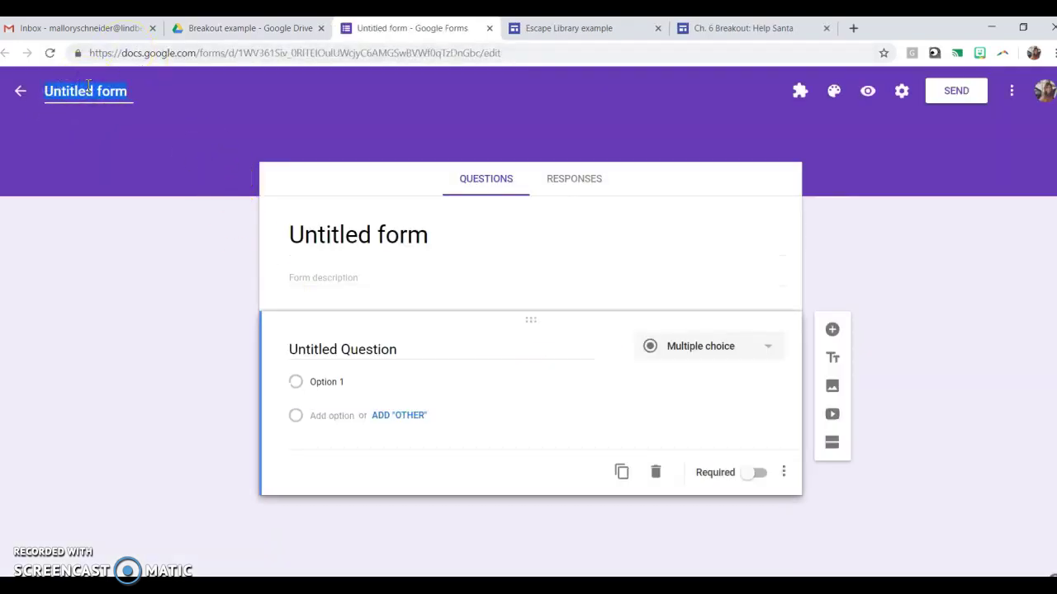
{"action": "type", "text": "Ex"}
{"action": "key", "text": "BackSpace"}
{"action": "type", "text": "scape the l"}
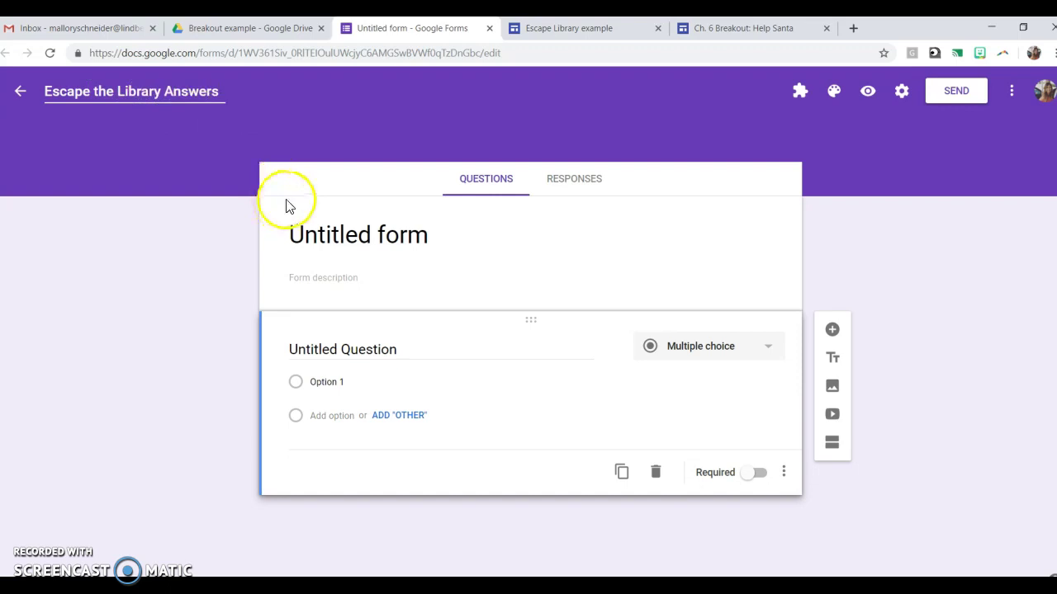
{"action": "left_click", "coordinate": [120, 301]}
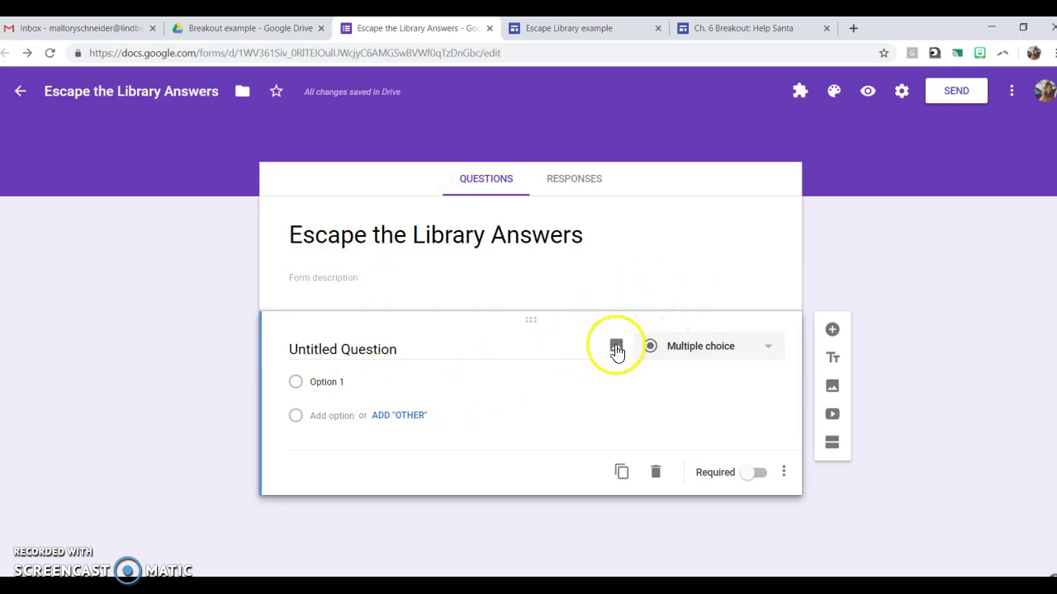
Switch to the Escape Library example site and insert the form from Drive, searching for "escape the library answers"
{"action": "left_click", "coordinate": [552, 33]}
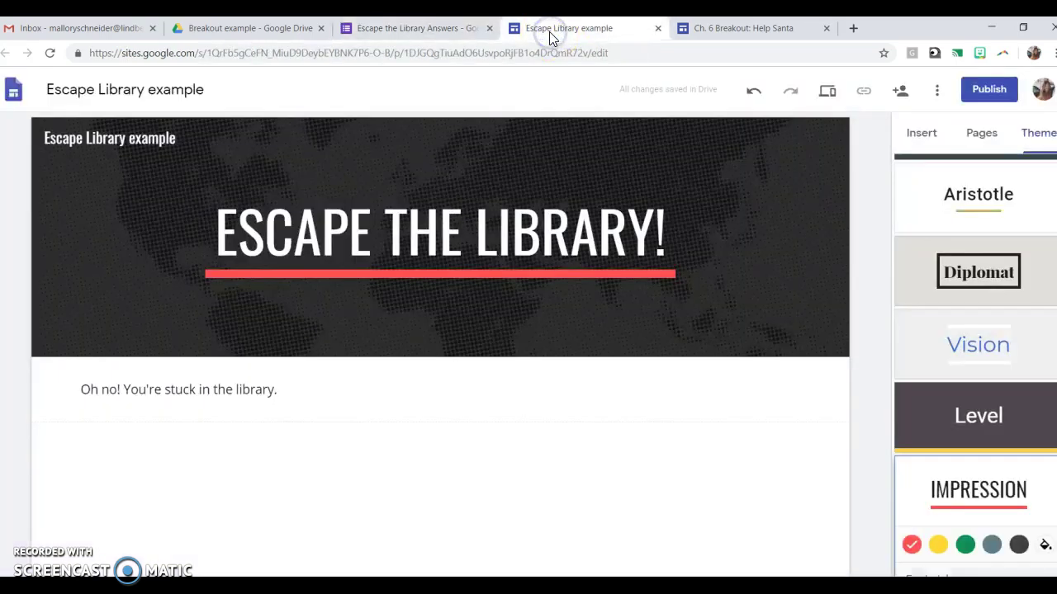
{"action": "left_click", "coordinate": [922, 141]}
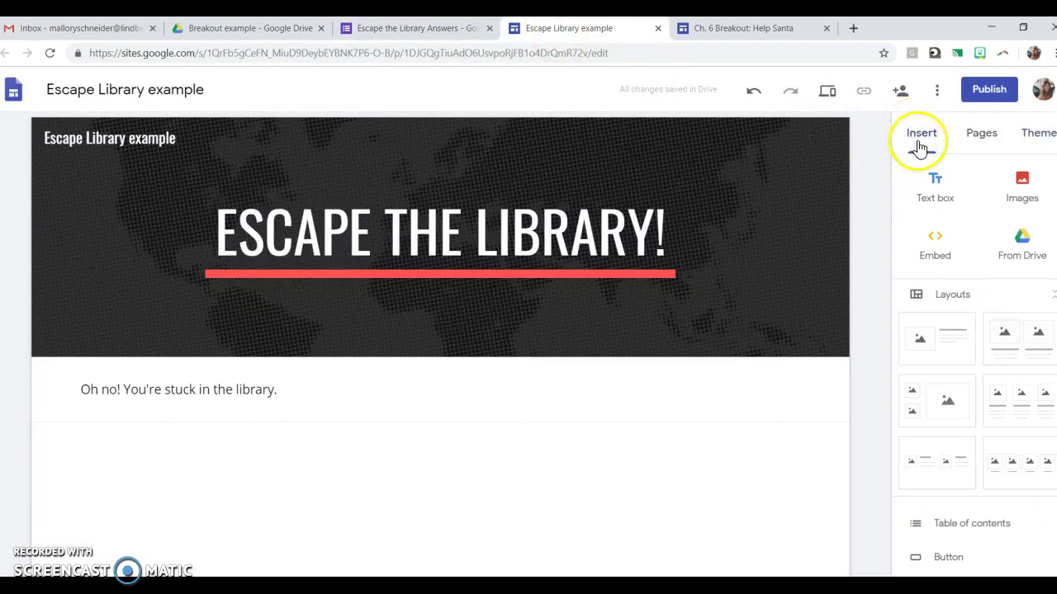
{"action": "left_click", "coordinate": [1021, 256]}
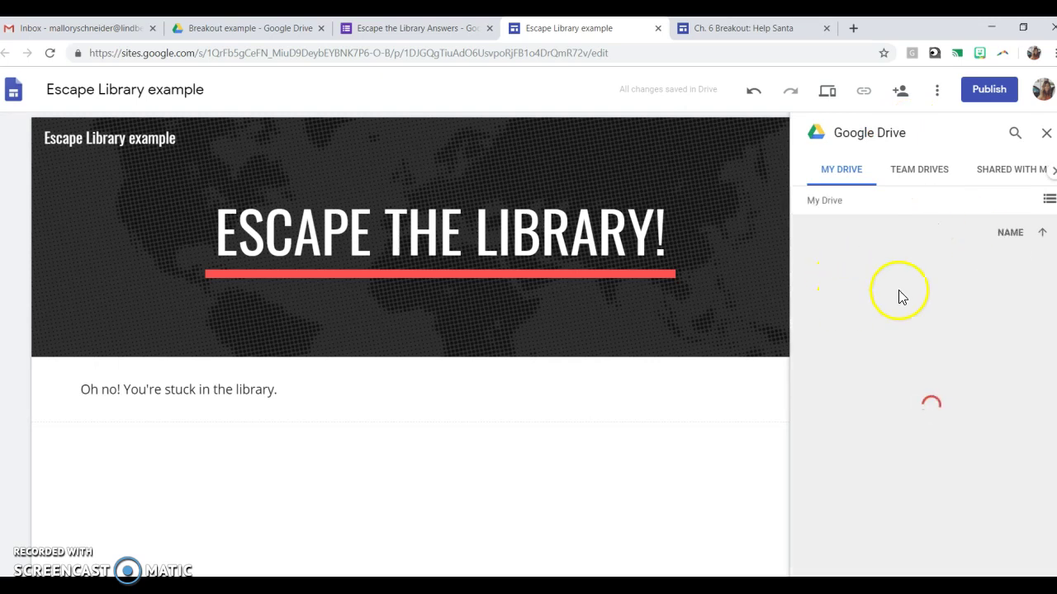
{"action": "left_click", "coordinate": [1015, 134]}
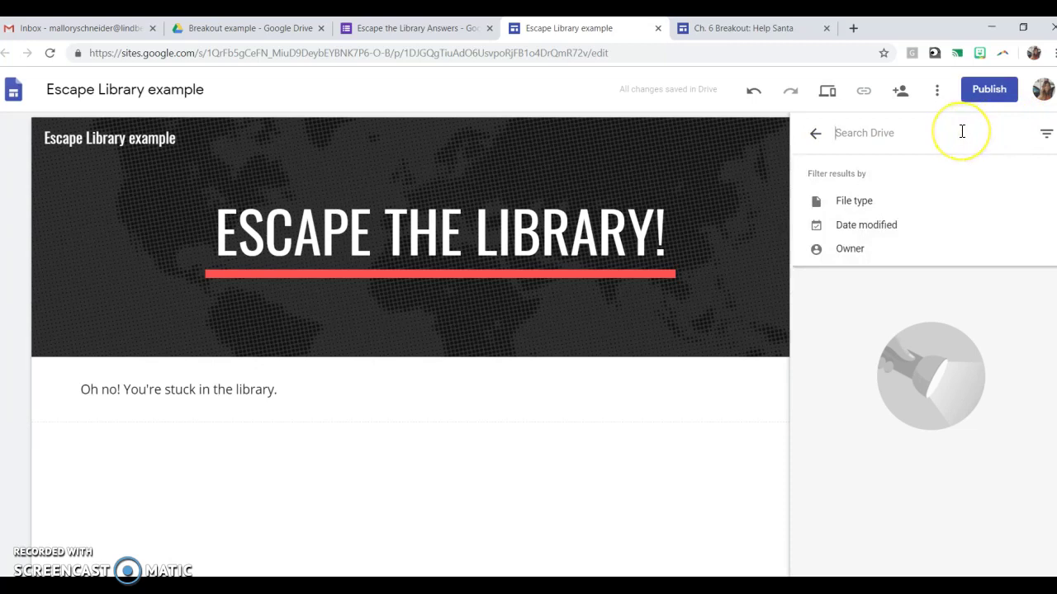
{"action": "type", "text": "escap"}
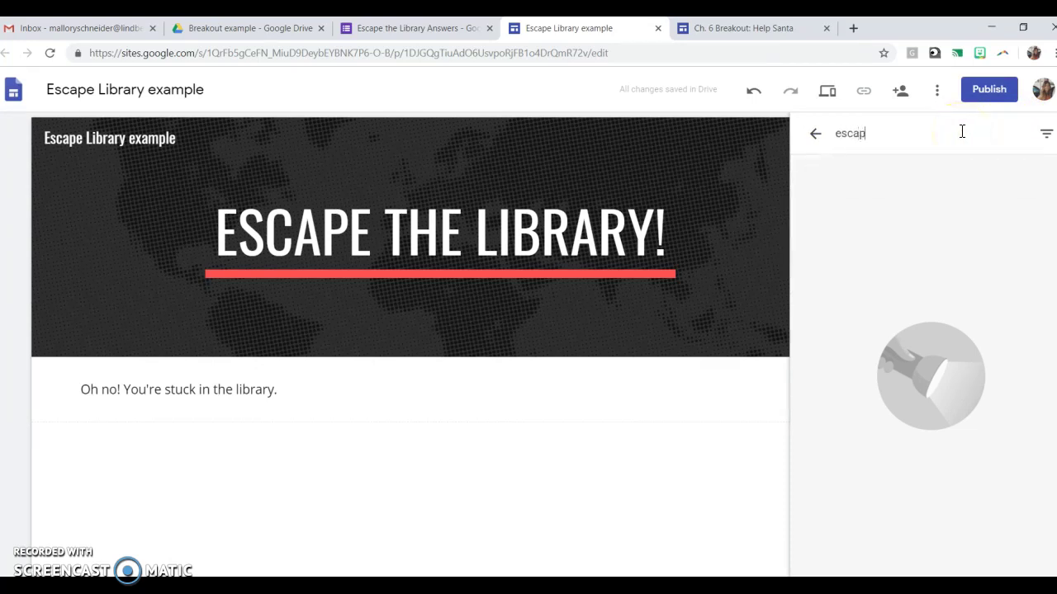
{"action": "type", "text": "e thre"}
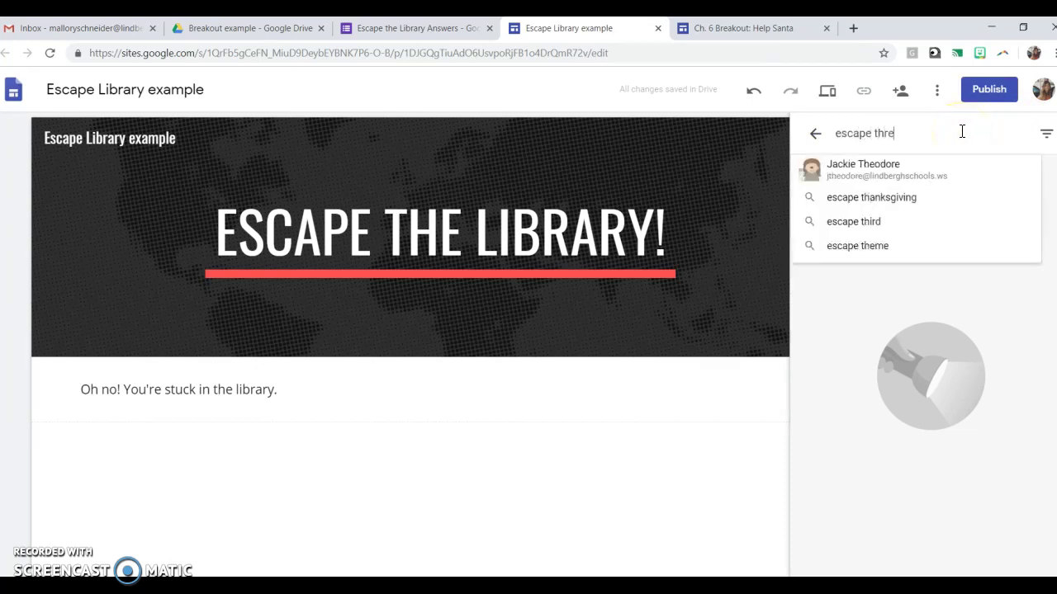
{"action": "type", "text": " the lib"}
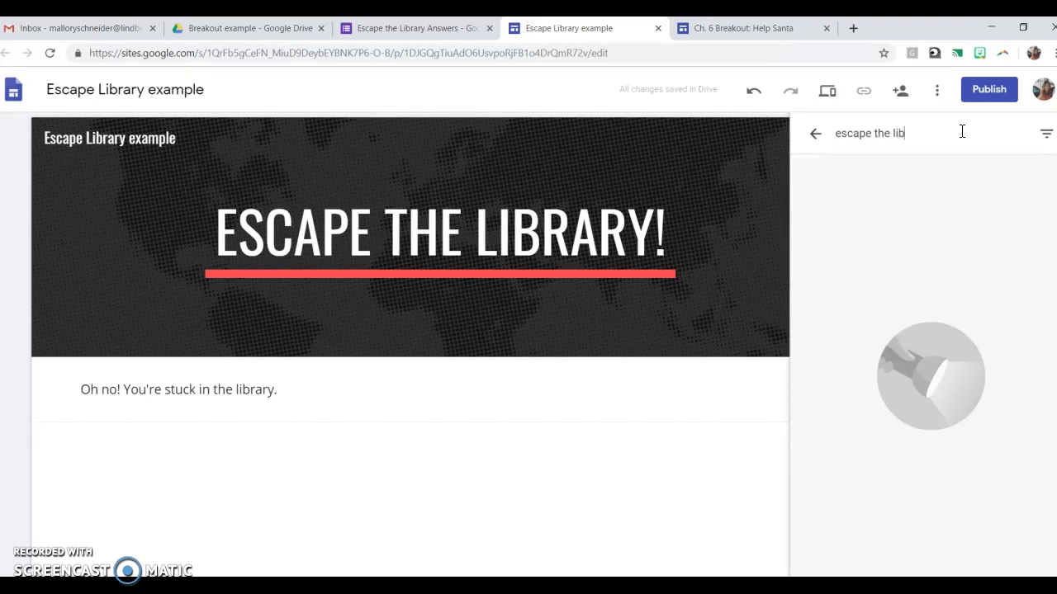
{"action": "type", "text": "rary an"}
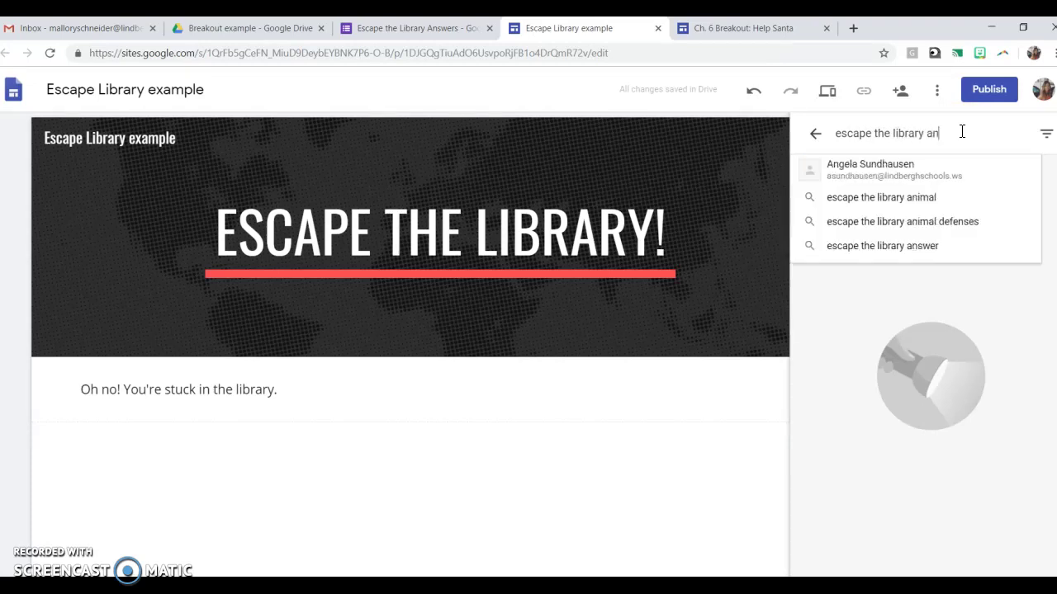
{"action": "type", "text": "swers"}
{"action": "key", "text": "Return"}
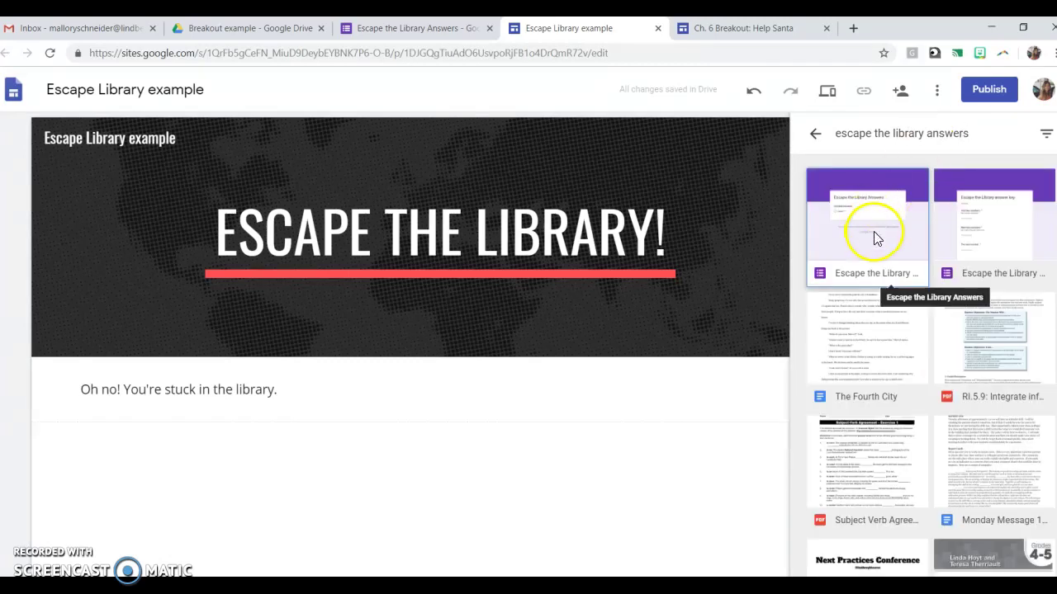
{"action": "left_click", "coordinate": [875, 235]}
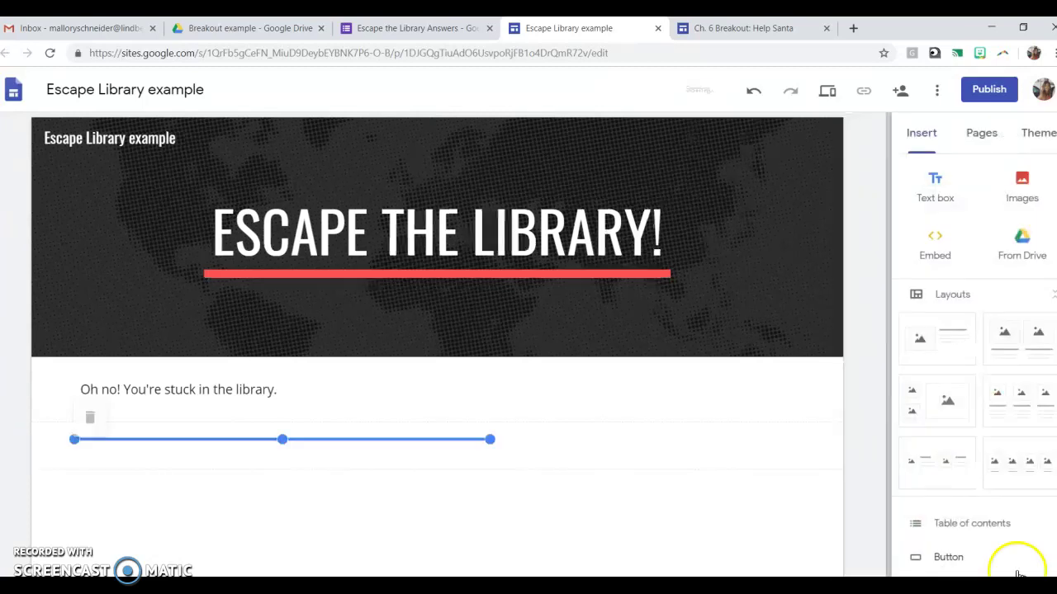
Narrow the embedded answers form so it takes up roughly the first third of the page width, and deselect it
{"action": "left_click_drag", "start_coordinate": [489, 464], "coordinate": [367, 591]}
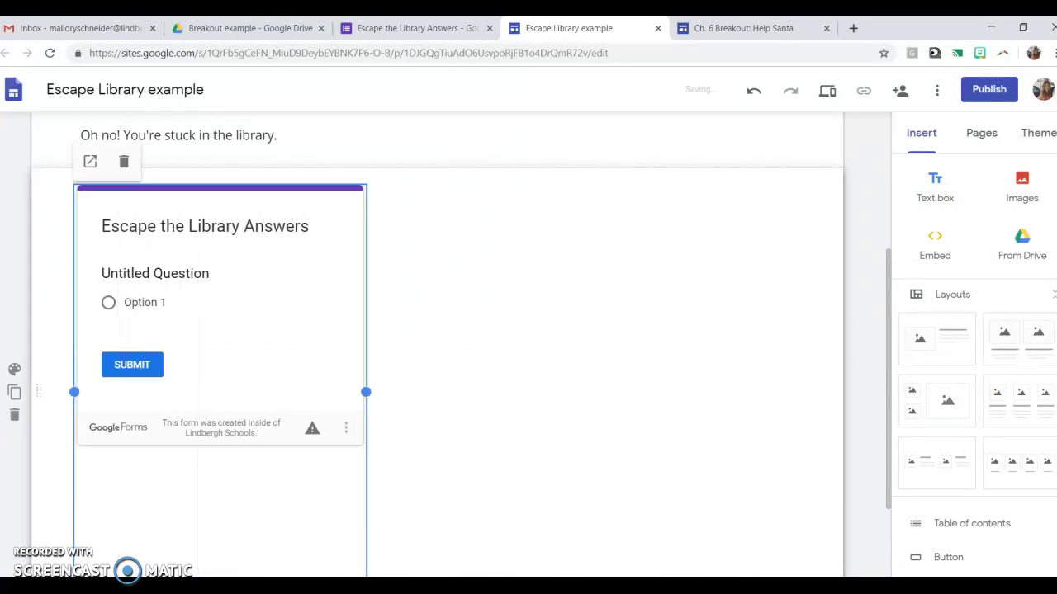
{"action": "left_click", "coordinate": [784, 204]}
{"action": "scroll", "coordinate": [722, 418], "scroll_direction": "up", "scroll_amount": 3}
{"action": "left_click", "coordinate": [722, 417]}
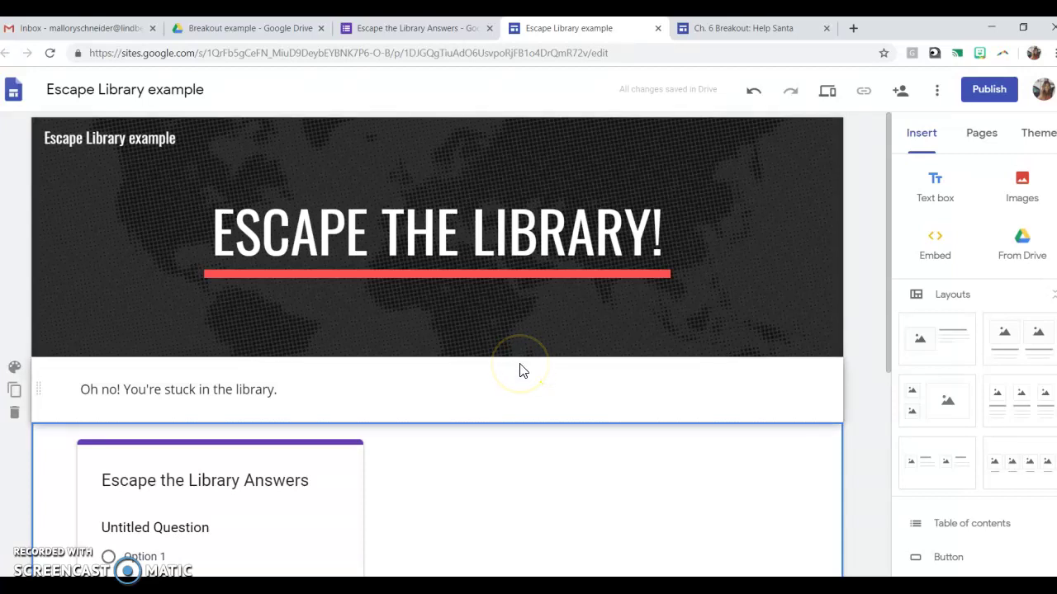
Bold the word "stuck" in the text box below the header and open the link settings for it
{"action": "left_click", "coordinate": [149, 389]}
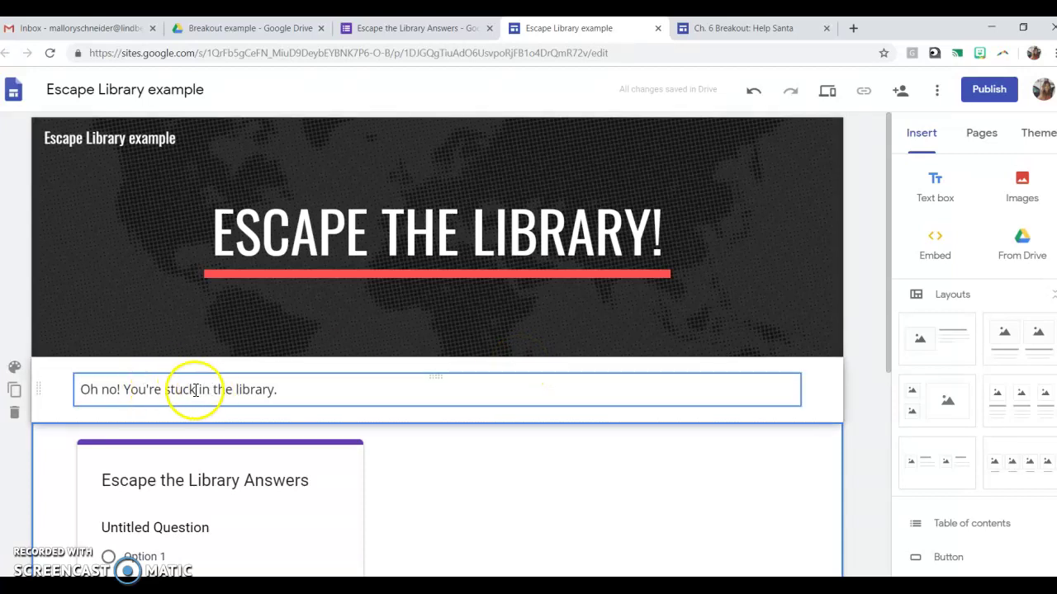
{"action": "double_click", "coordinate": [183, 389]}
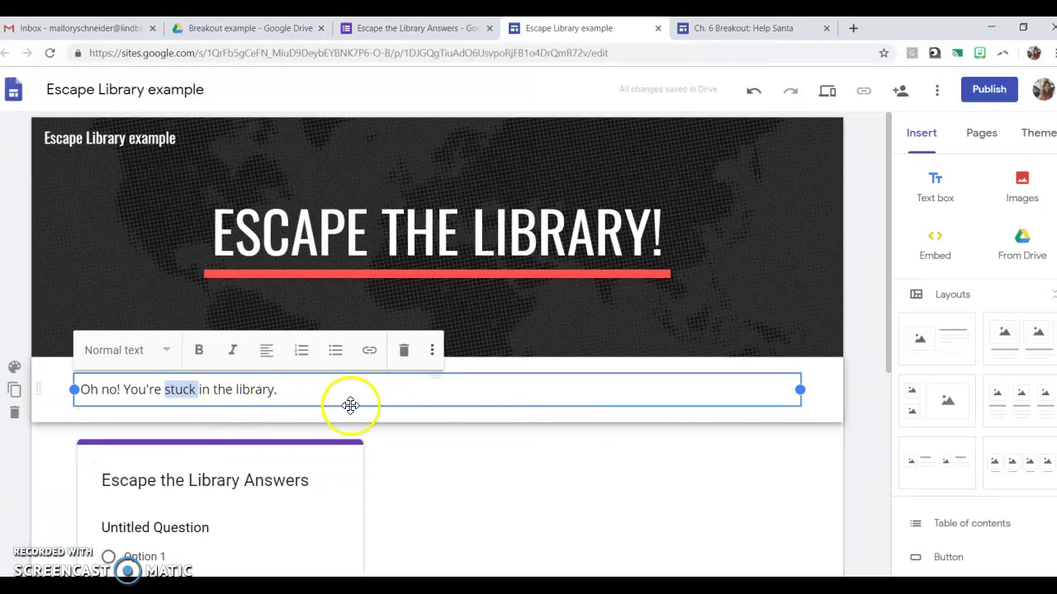
{"action": "left_click", "coordinate": [200, 353]}
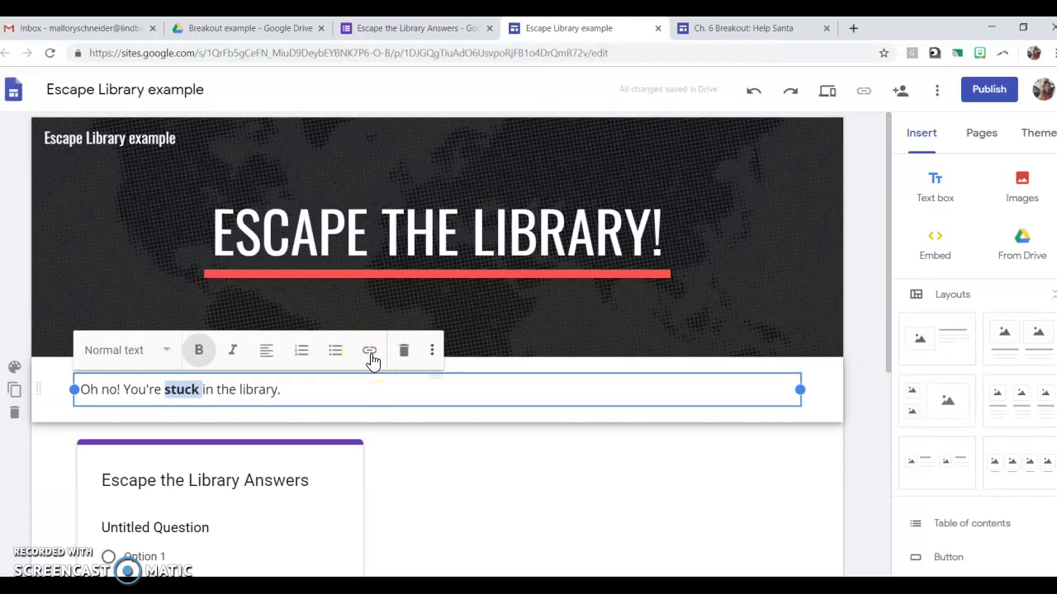
{"action": "left_click", "coordinate": [372, 359]}
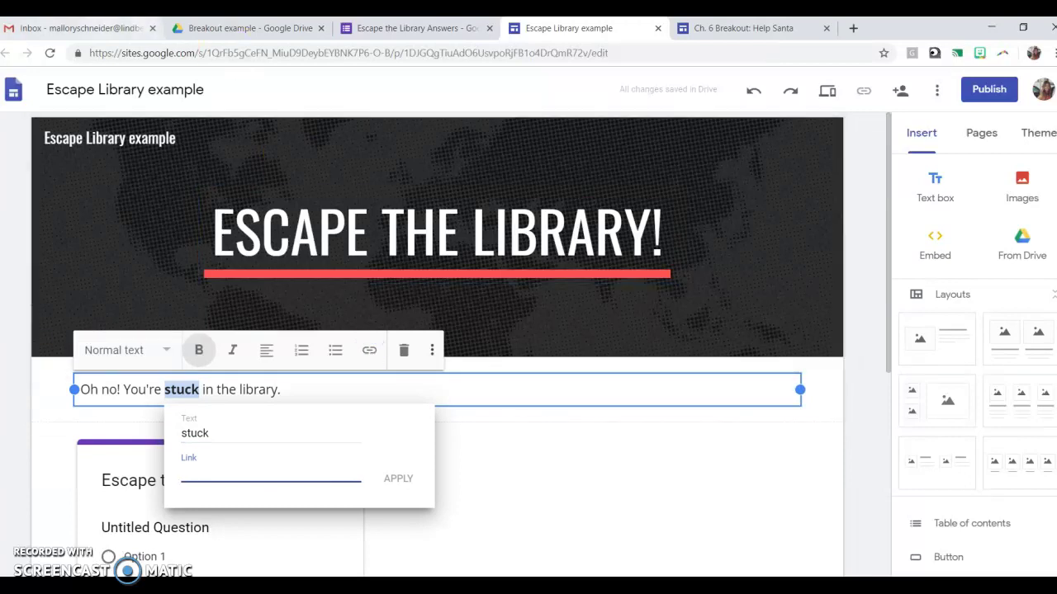
Switch to Google Drive, create a Google Docs document in the Breakout example folder, and name it "Clue 1"
{"action": "left_click", "coordinate": [192, 31]}
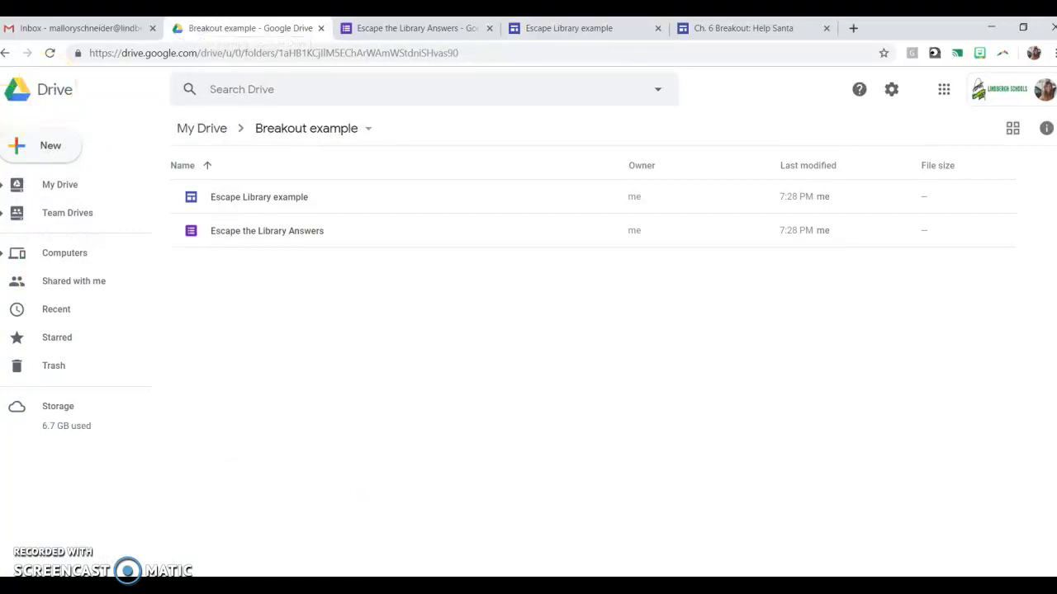
{"action": "left_click", "coordinate": [33, 149]}
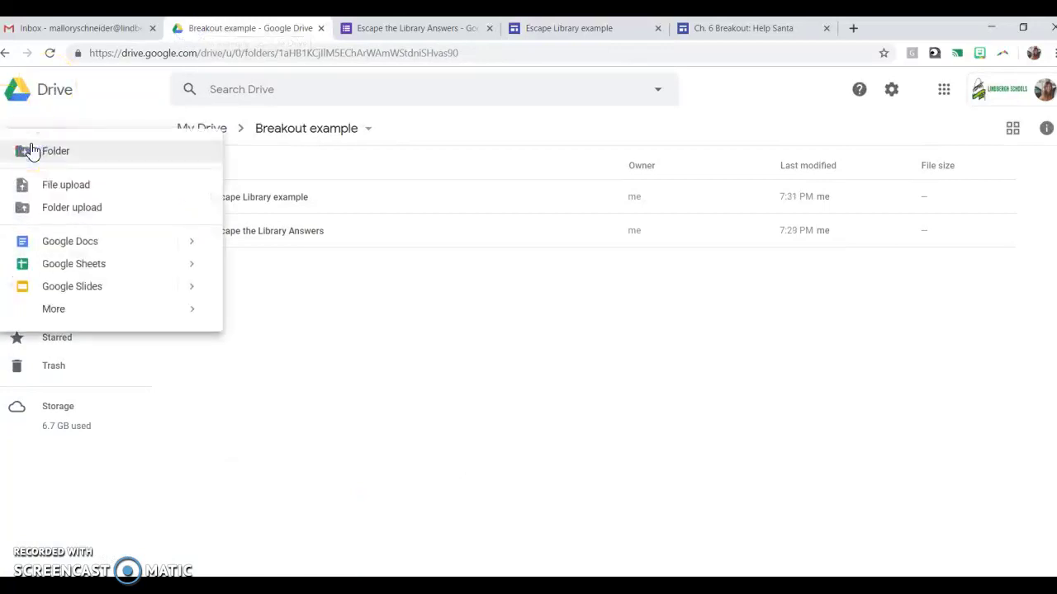
{"action": "left_click", "coordinate": [100, 248]}
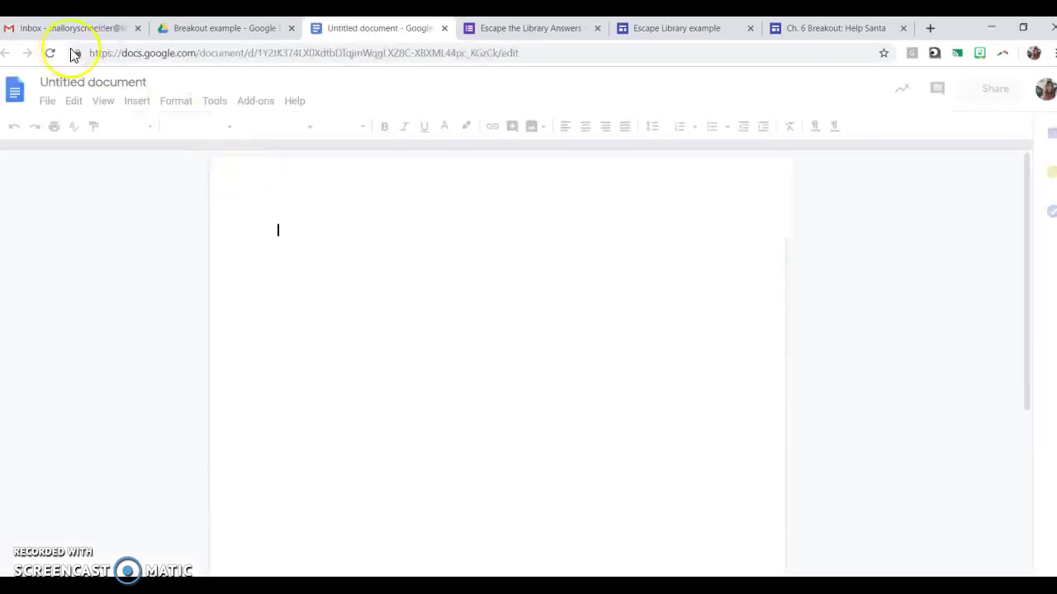
{"action": "left_click", "coordinate": [88, 84]}
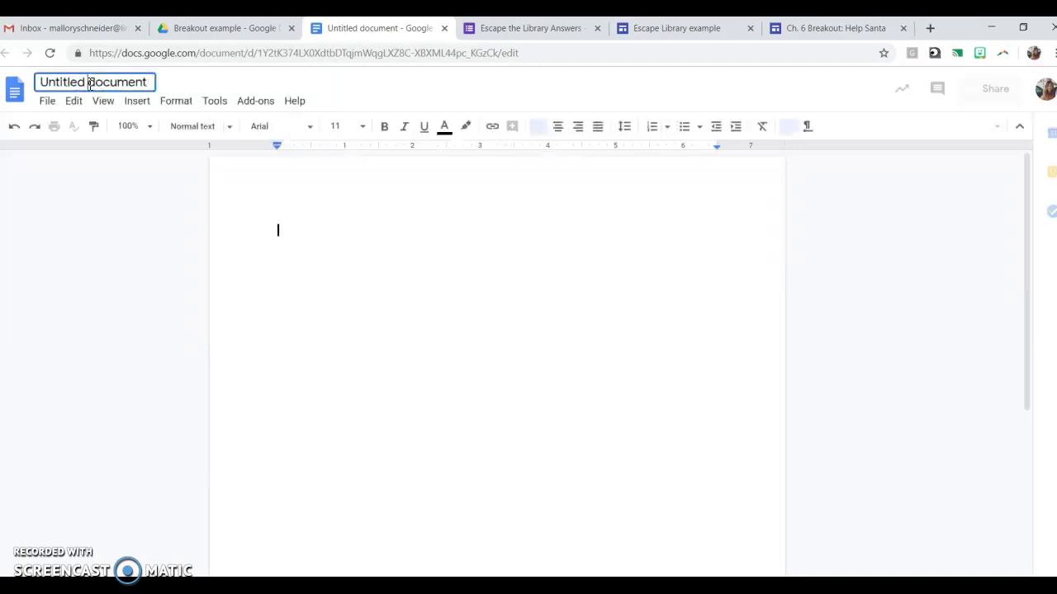
{"action": "type", "text": "Clue 1"}
Write "15 x 2 = ____" in the document, using the Coming Soon font at size 50
{"action": "left_click", "coordinate": [276, 130]}
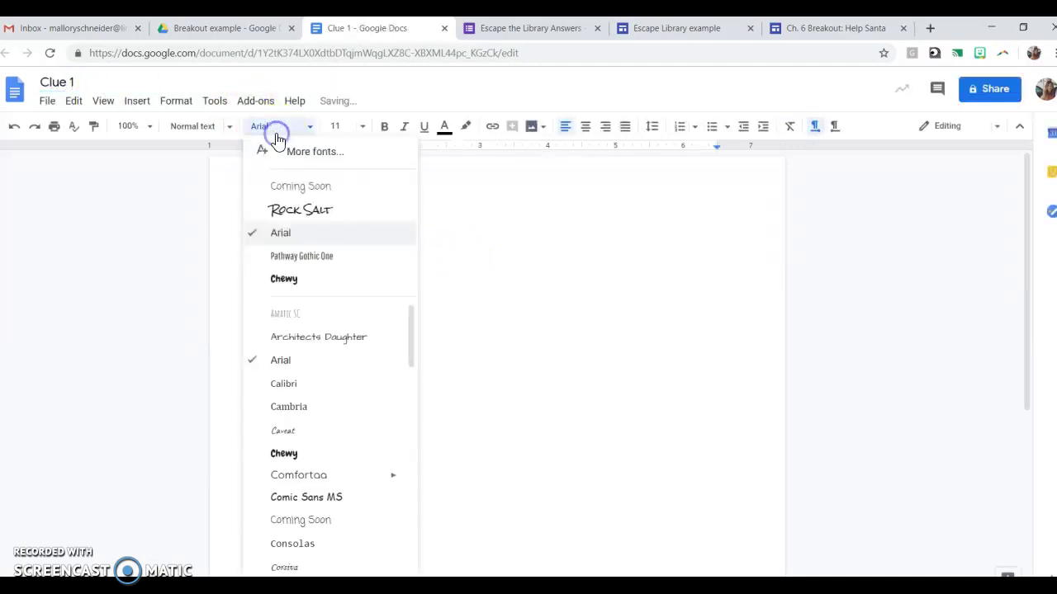
{"action": "left_click", "coordinate": [302, 188]}
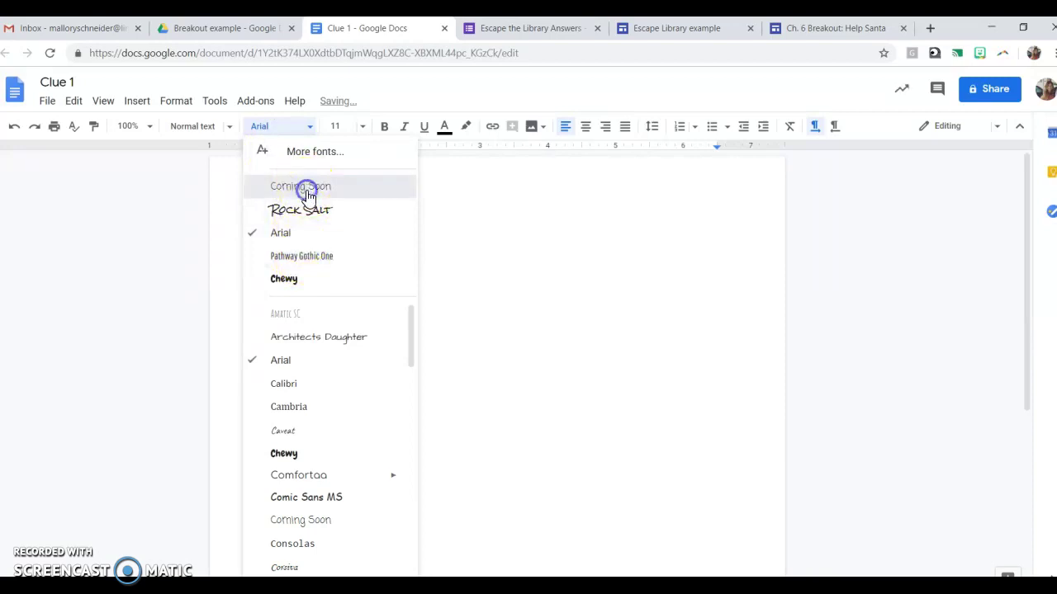
{"action": "left_click", "coordinate": [337, 126]}
{"action": "type", "text": "50"}
{"action": "key", "text": "Return"}
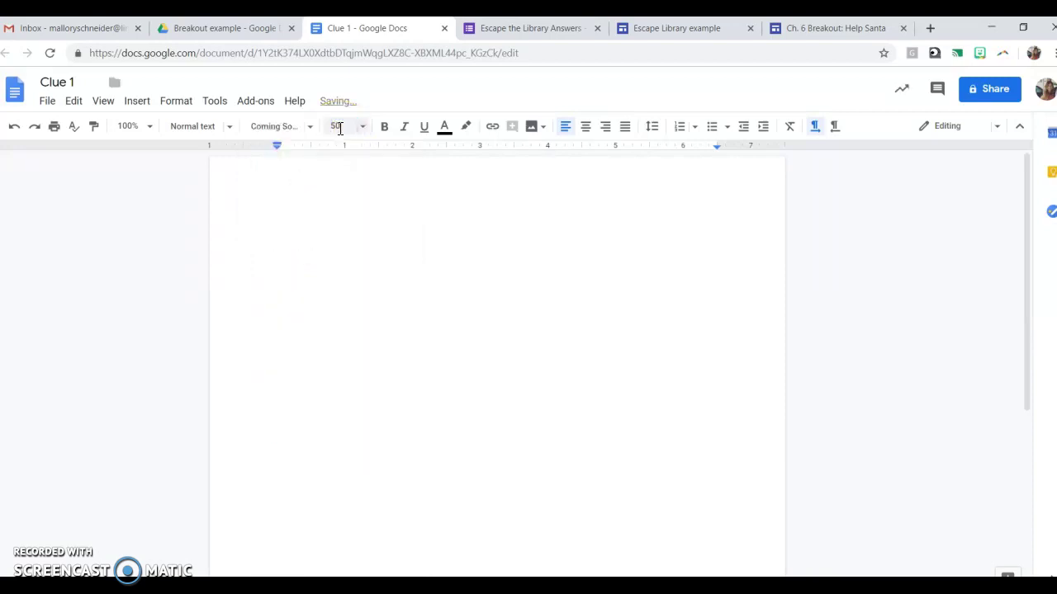
{"action": "type", "text": "15 x 2 "}
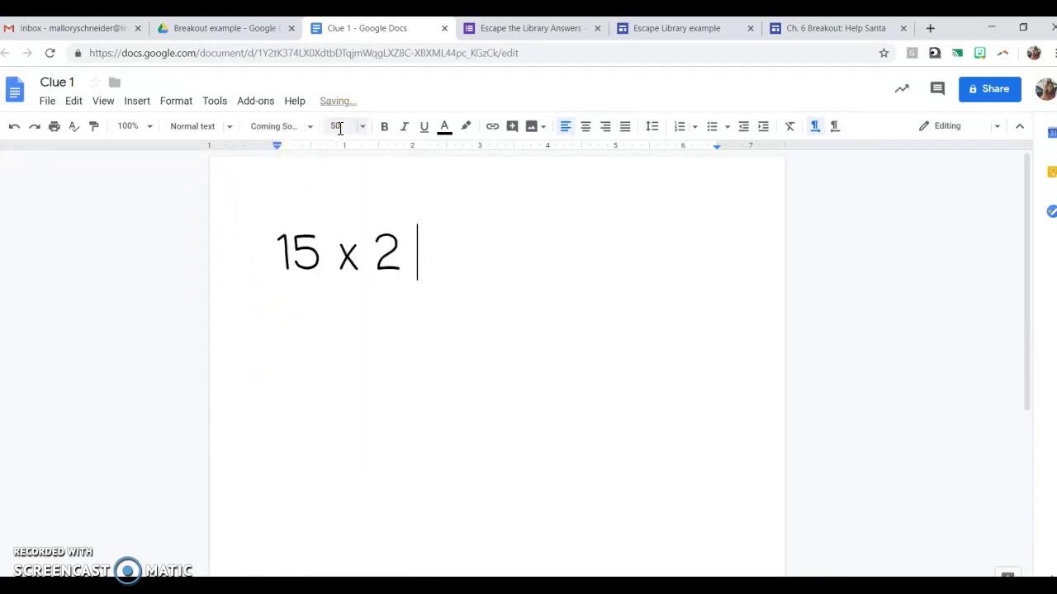
{"action": "type", "text": "= ++"}
{"action": "type", "text": "_____"}
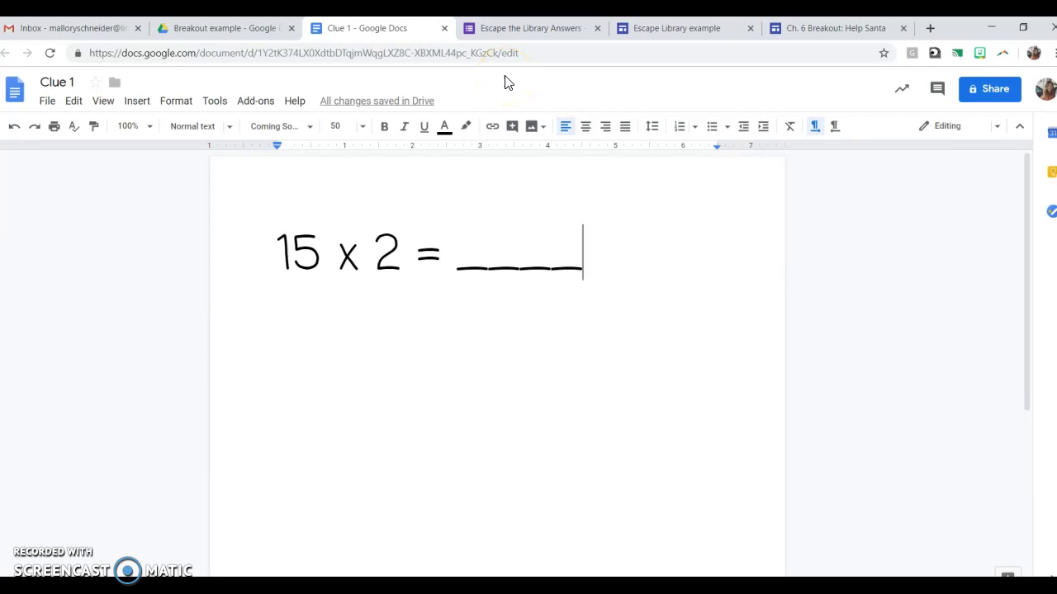
Change the document's link sharing to On - Lindbergh Schools with view access
{"action": "left_click", "coordinate": [997, 93]}
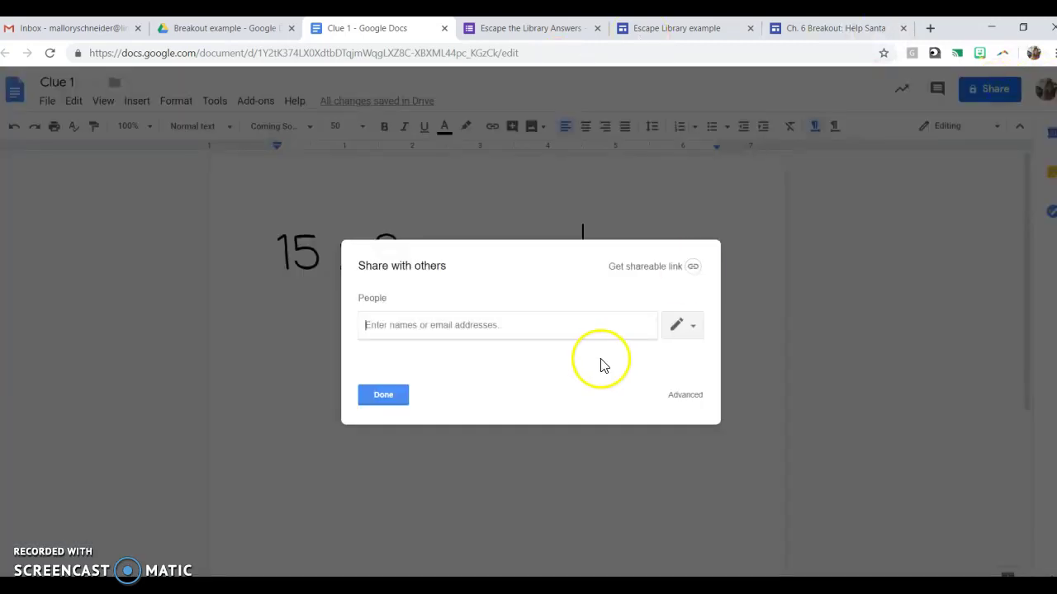
{"action": "left_click", "coordinate": [690, 396]}
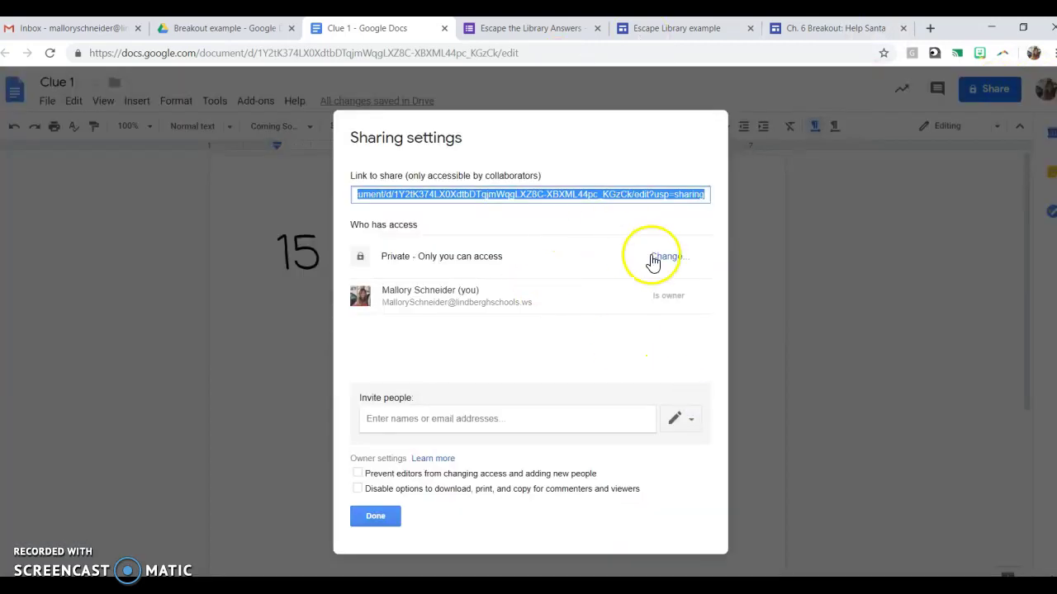
{"action": "left_click", "coordinate": [656, 263]}
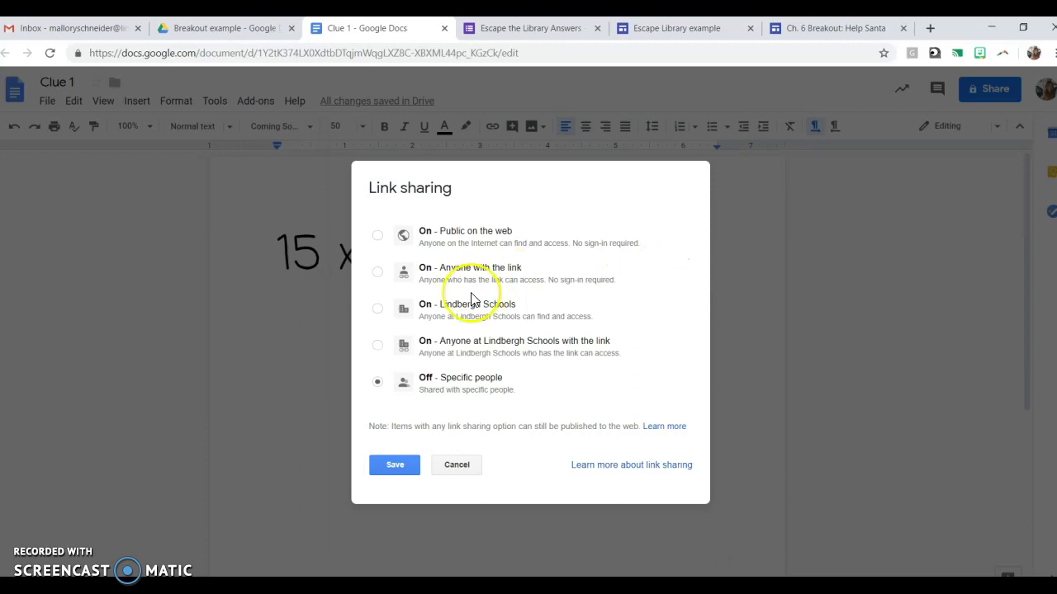
{"action": "left_click", "coordinate": [449, 305]}
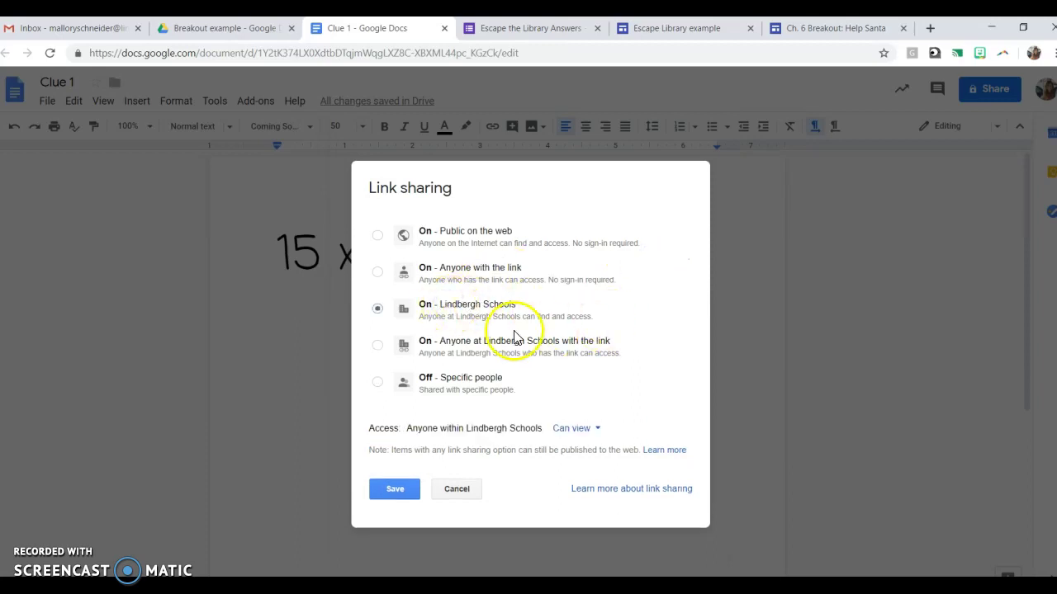
{"action": "left_click", "coordinate": [402, 489]}
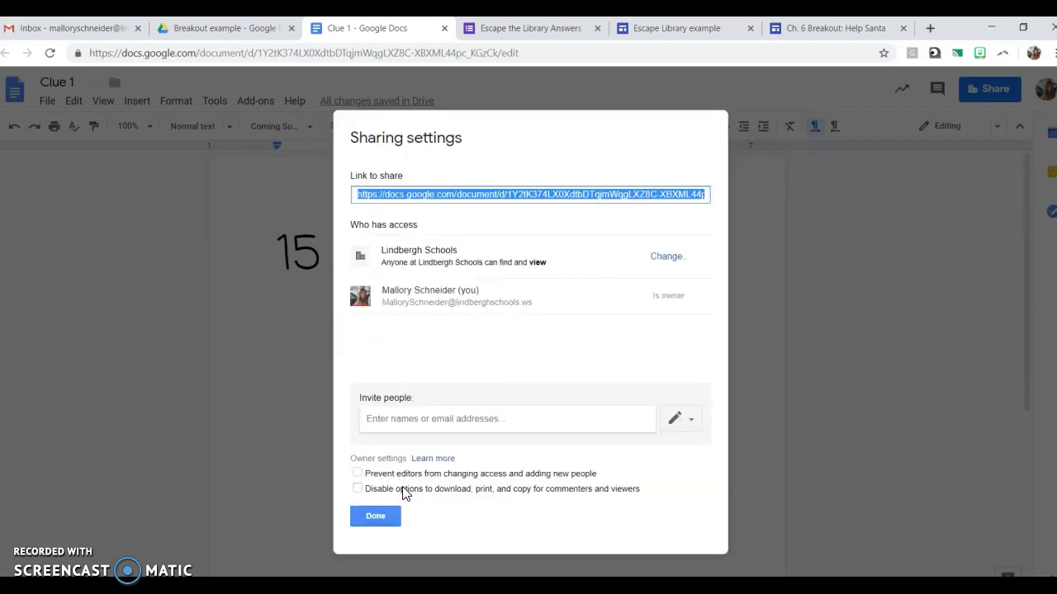
Copy Clue 1's sharing link, apply it to the word "stuck" on the Escape Library example site, and close the document's sharing settings
{"action": "right_click", "coordinate": [516, 193]}
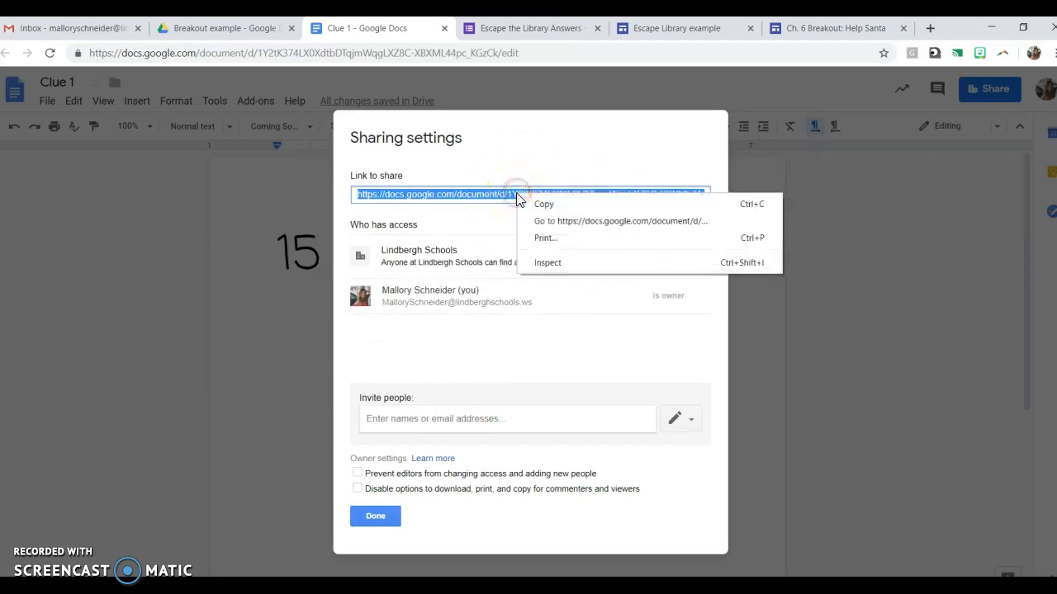
{"action": "left_click", "coordinate": [533, 204]}
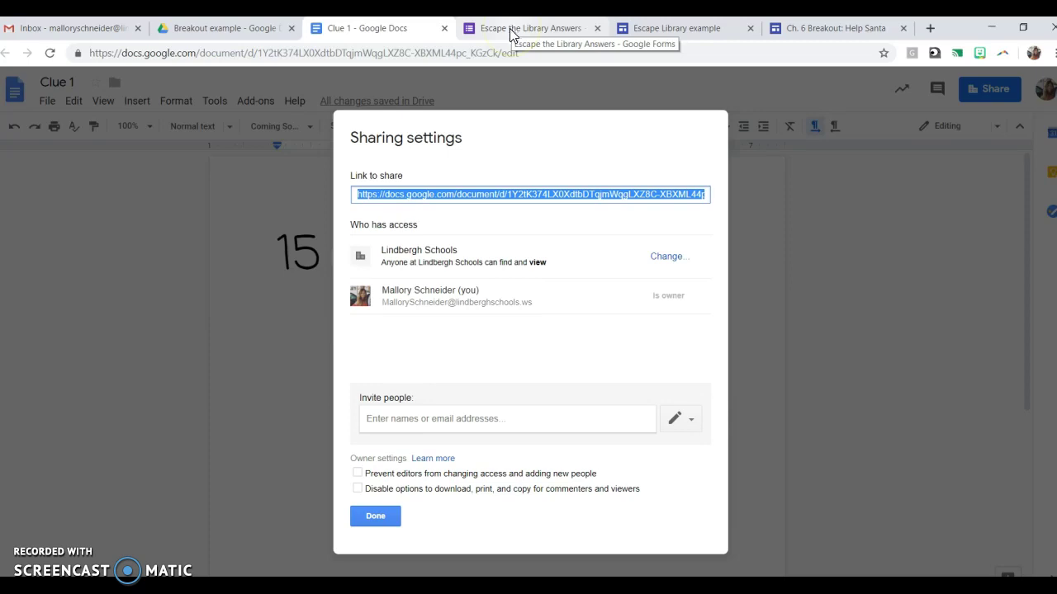
{"action": "left_click", "coordinate": [715, 36]}
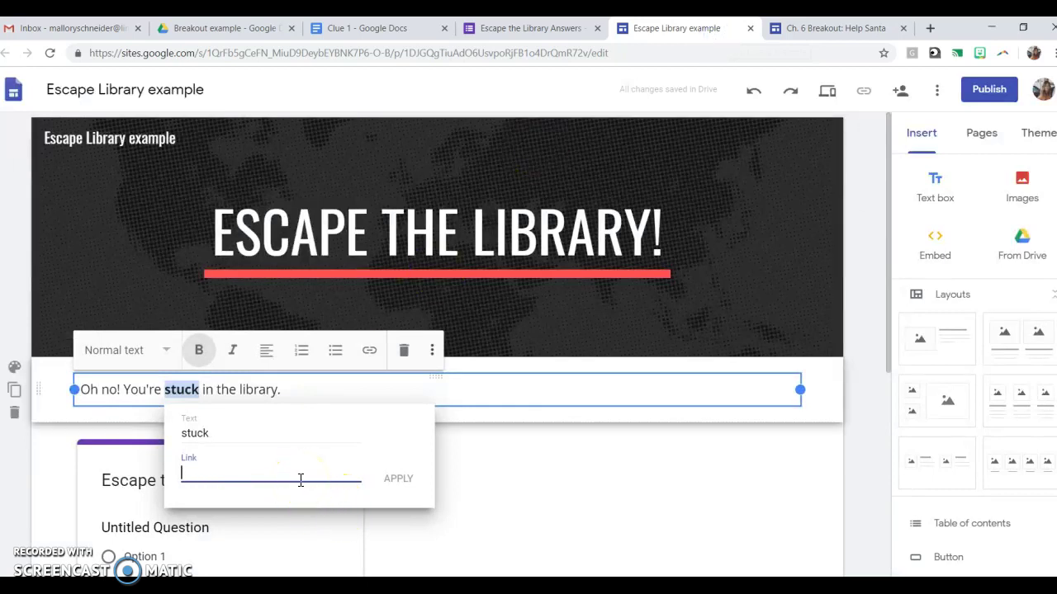
{"action": "key", "text": "ctrl+v"}
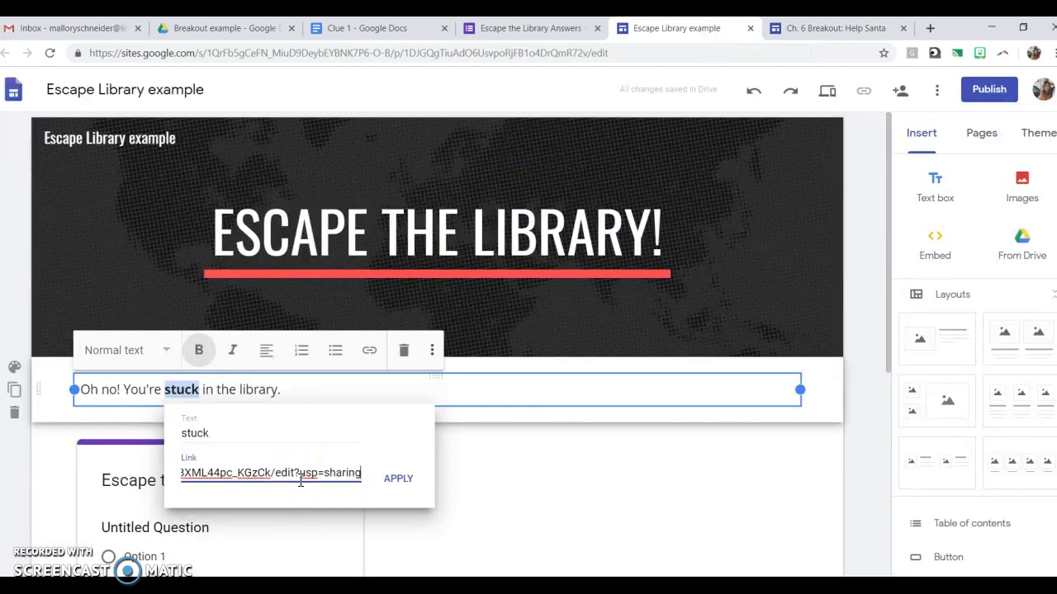
{"action": "right_click", "coordinate": [358, 475]}
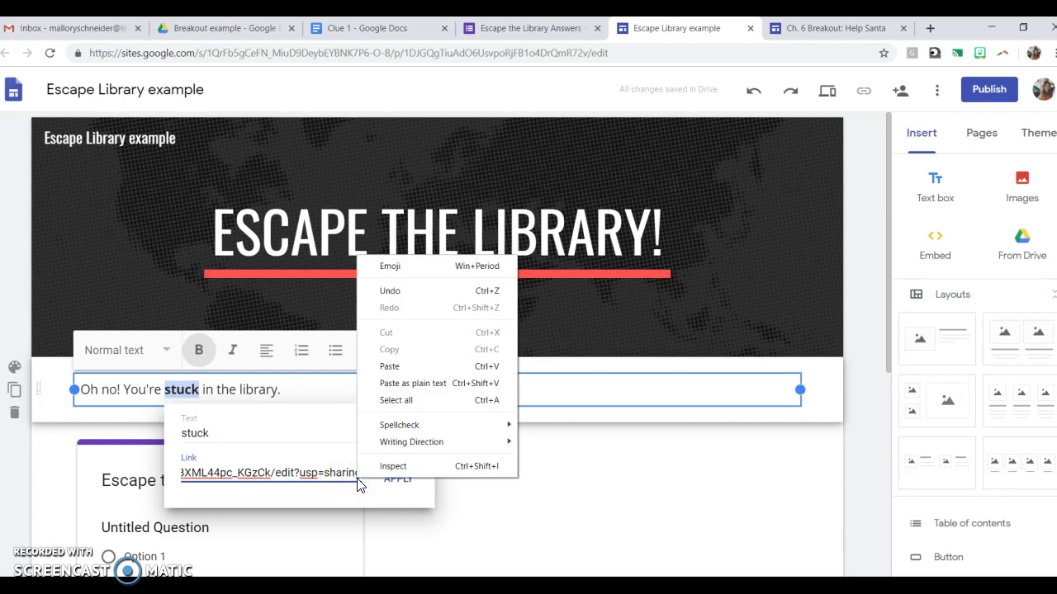
{"action": "left_click", "coordinate": [401, 483]}
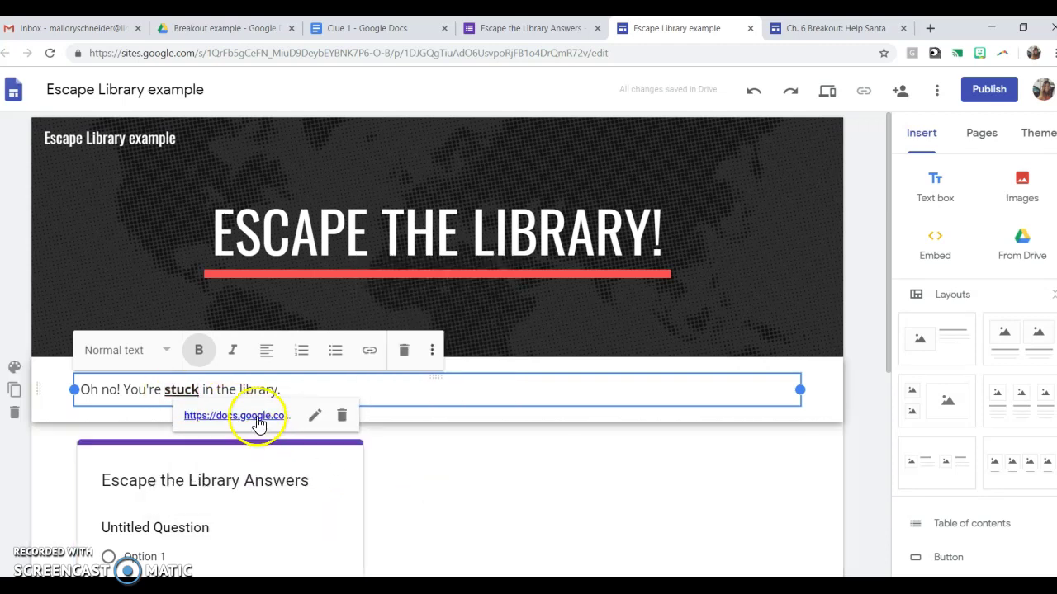
{"action": "left_click", "coordinate": [344, 31]}
{"action": "left_click", "coordinate": [375, 515]}
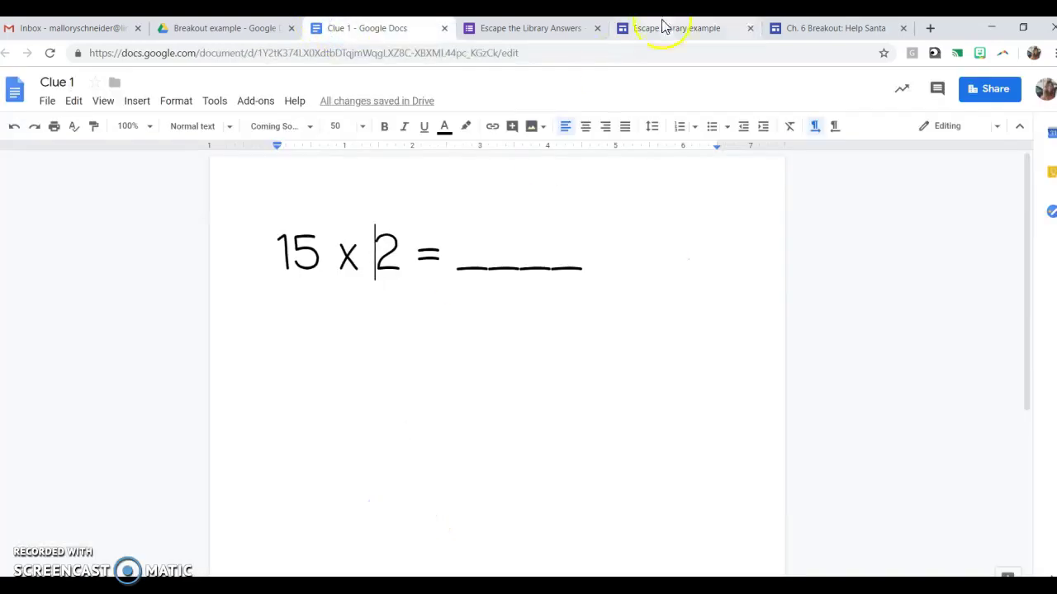
In the Escape the Library Answers form, change the untitled question to Short answer and title it "First two digits."
{"action": "left_click", "coordinate": [566, 25]}
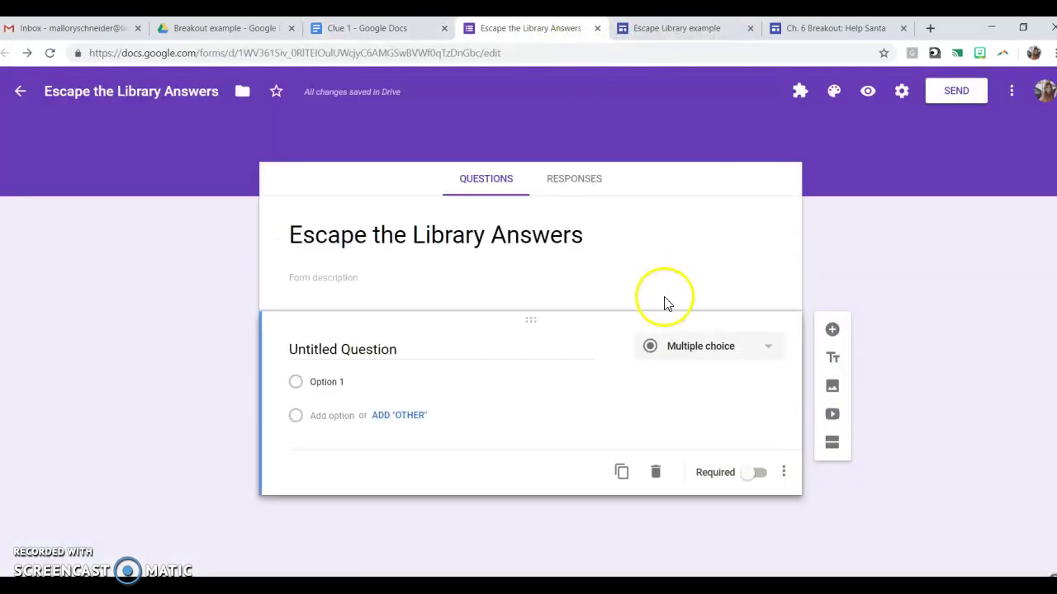
{"action": "left_click", "coordinate": [689, 348]}
{"action": "left_click", "coordinate": [685, 225]}
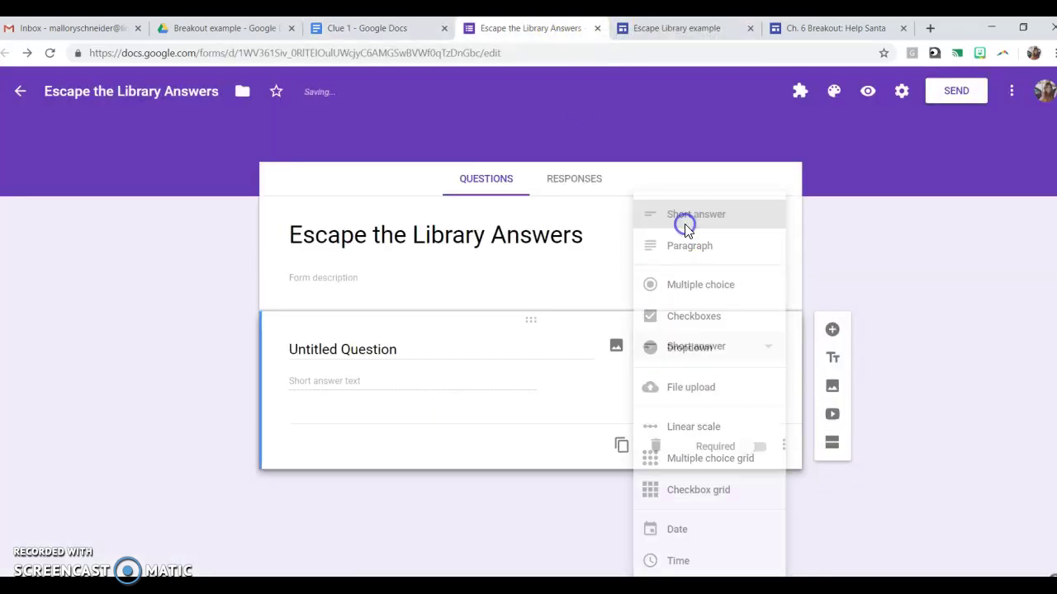
{"action": "left_click", "coordinate": [347, 344]}
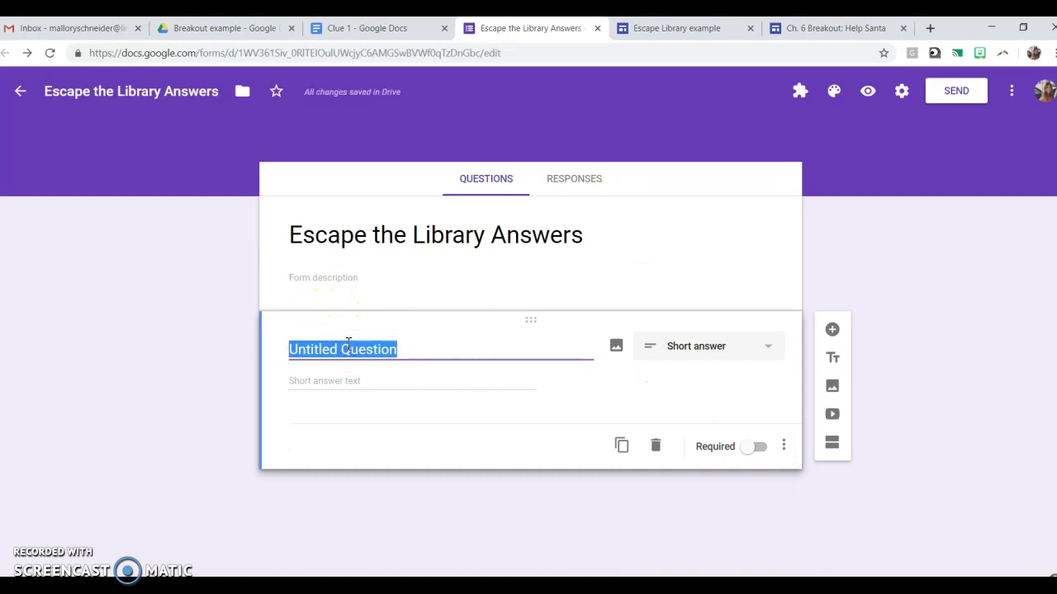
{"action": "type", "text": "First t"}
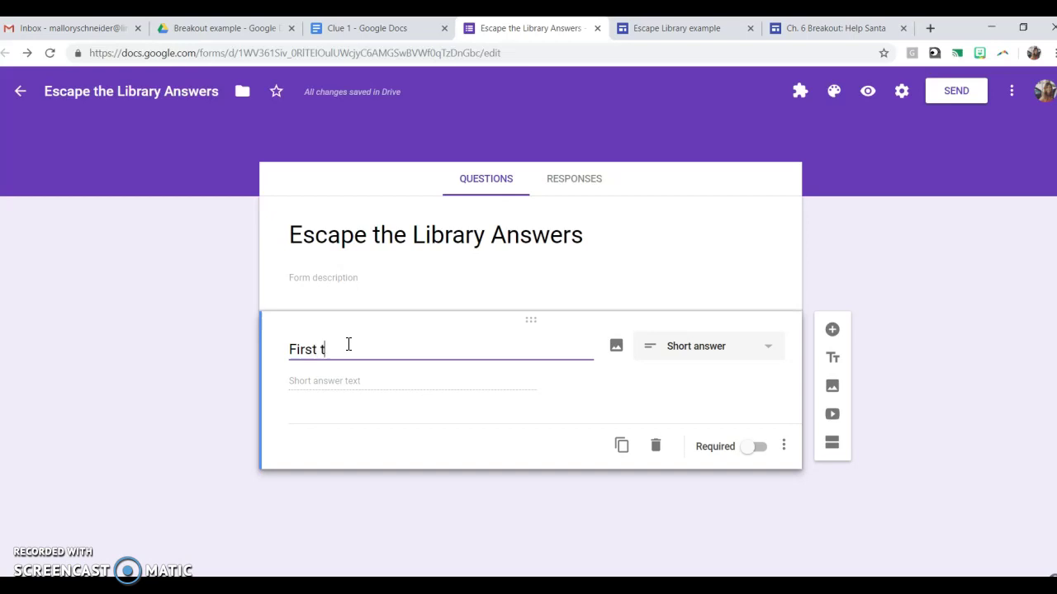
{"action": "type", "text": "wo digits."}
Add response validation to the question and a description reading "Hint: It's a bold word."
{"action": "left_click", "coordinate": [701, 381]}
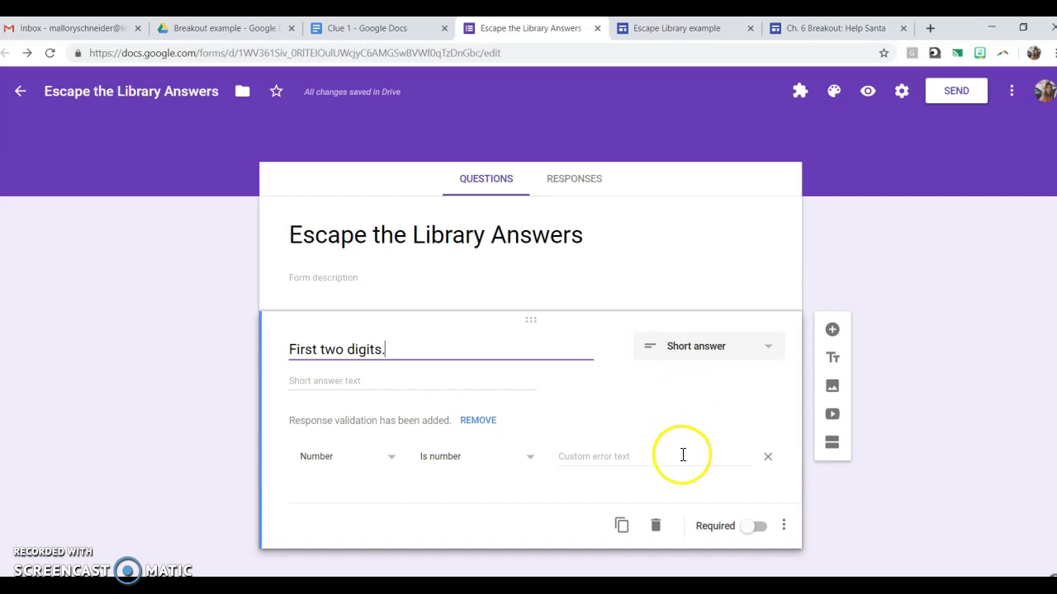
{"action": "left_click", "coordinate": [783, 526]}
{"action": "left_click", "coordinate": [793, 535]}
{"action": "left_click", "coordinate": [459, 379]}
{"action": "type", "text": "Hint: It's a"}
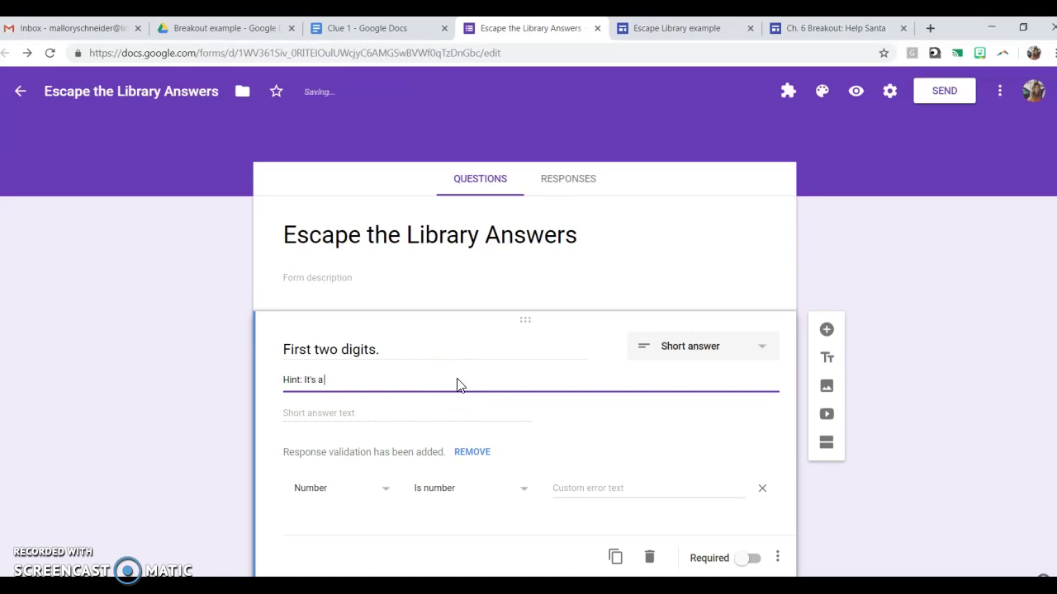
{"action": "type", "text": " bold word."}
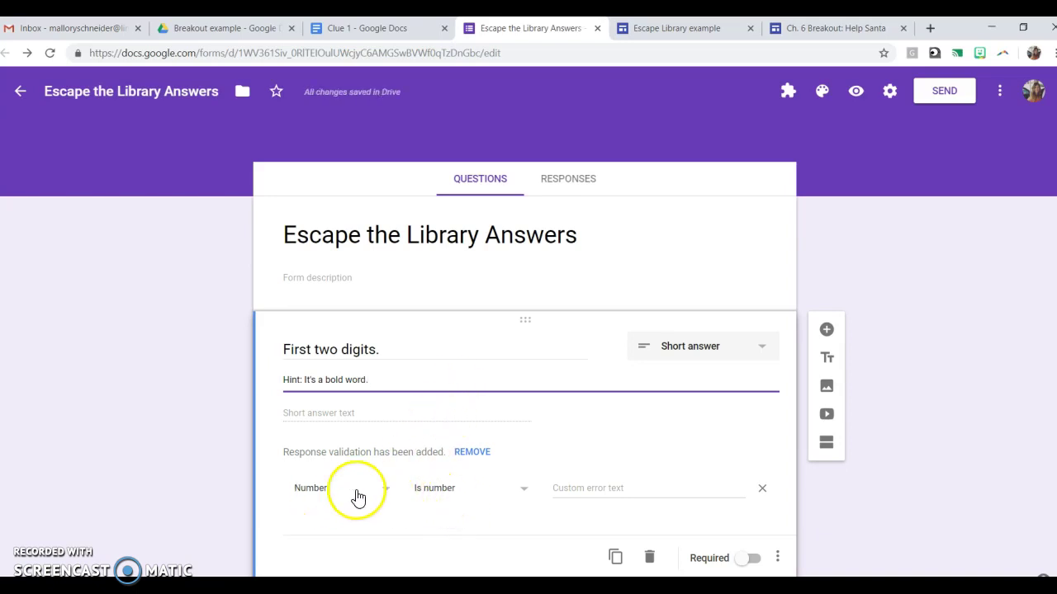
Set the validation to a number Equal to 30 with the error text "Try again!", and make the question required
{"action": "left_click", "coordinate": [429, 497]}
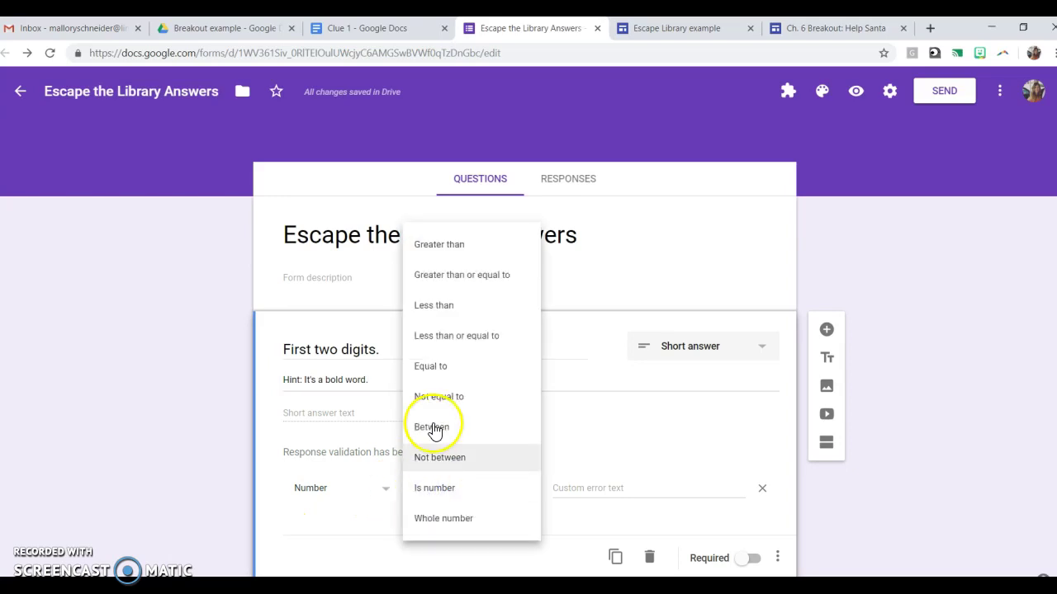
{"action": "left_click", "coordinate": [431, 367]}
{"action": "left_click", "coordinate": [569, 489]}
{"action": "type", "text": "30"}
{"action": "left_click", "coordinate": [653, 487]}
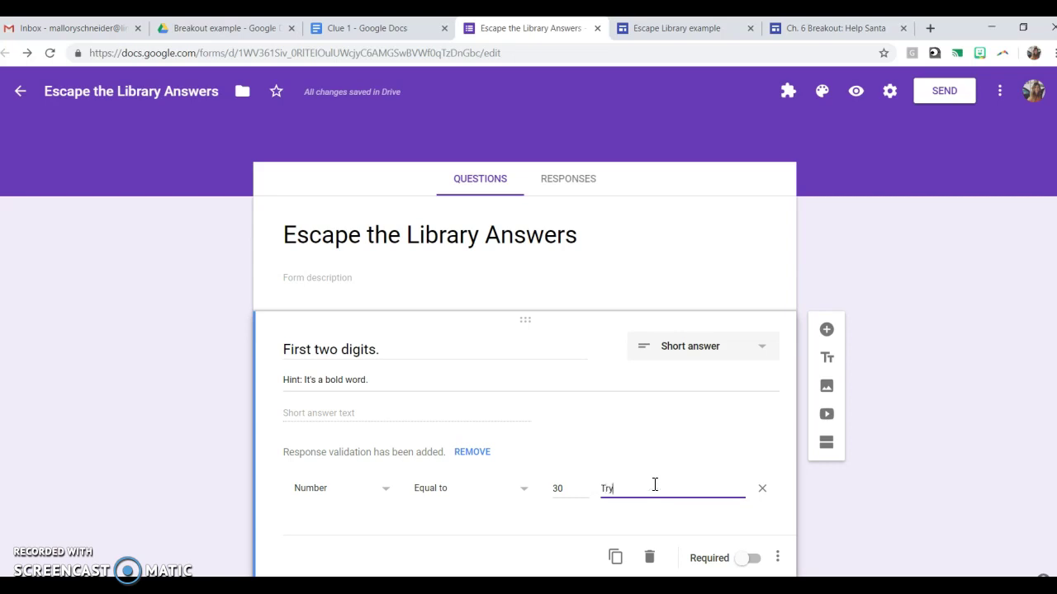
{"action": "type", "text": "Try again!"}
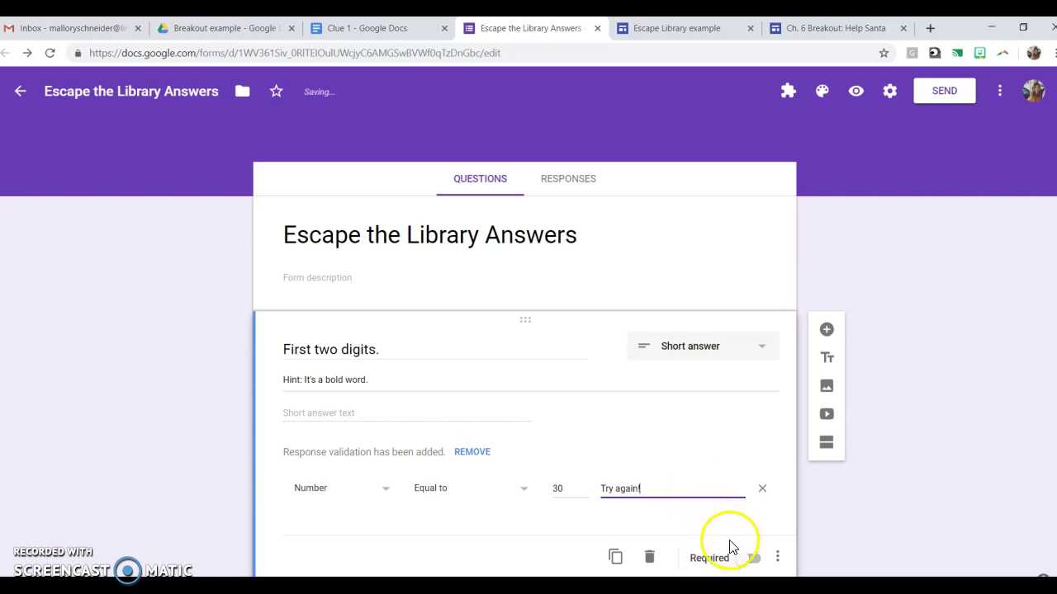
{"action": "left_click", "coordinate": [747, 562]}
{"action": "left_click", "coordinate": [777, 557]}
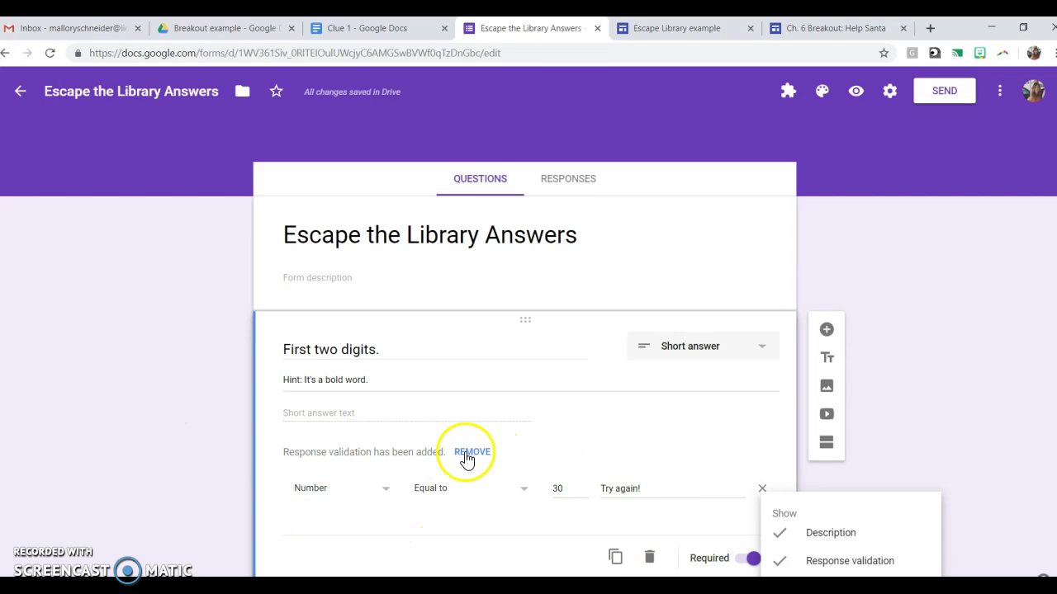
{"action": "left_click", "coordinate": [939, 373]}
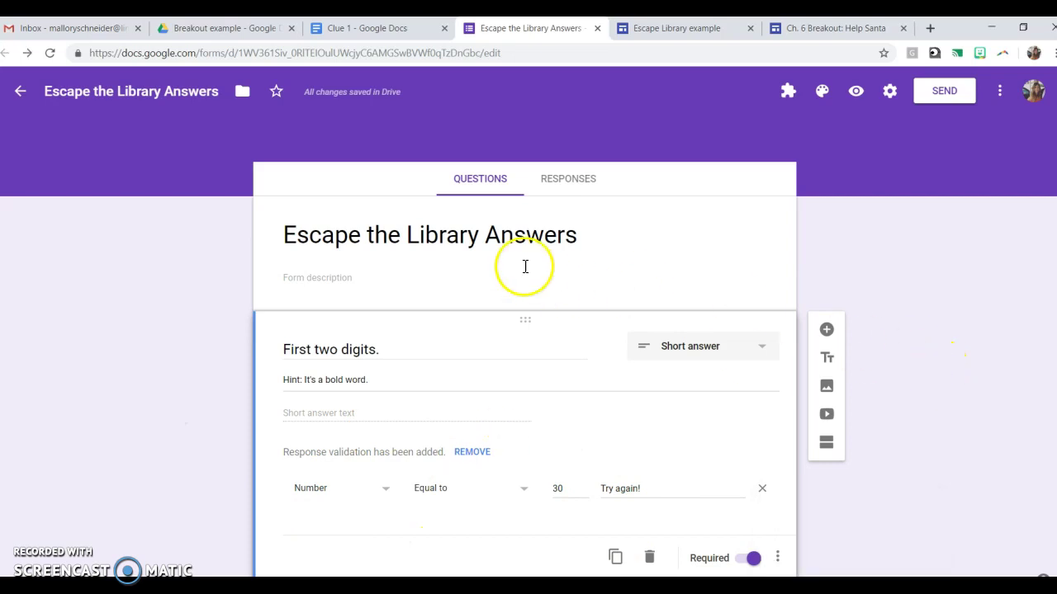
Publish the Escape Library example site at the web address escapelibraryexample and open the published site
{"action": "left_click", "coordinate": [658, 30]}
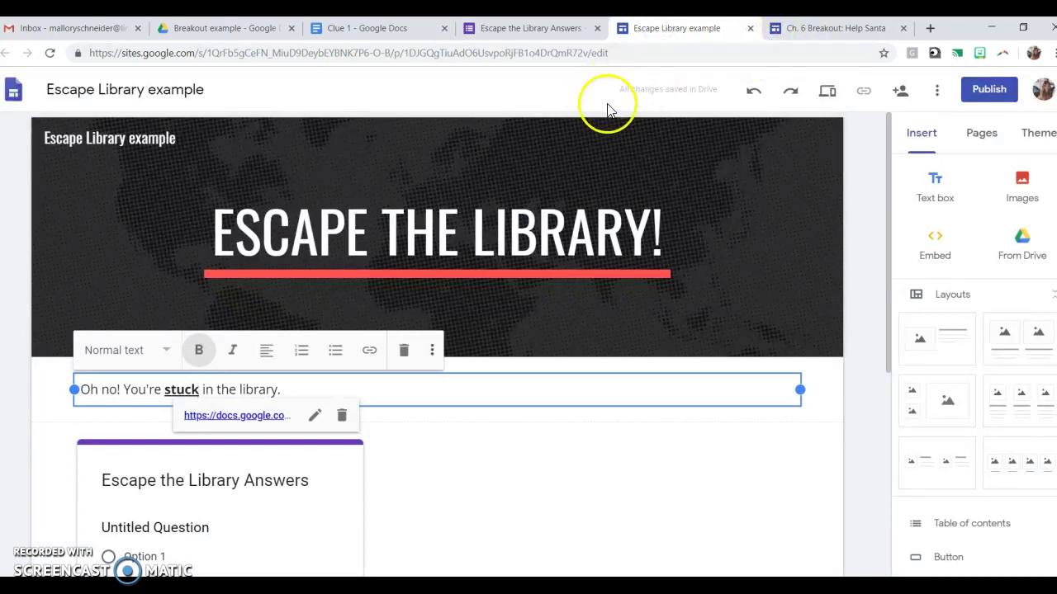
{"action": "left_click", "coordinate": [971, 97]}
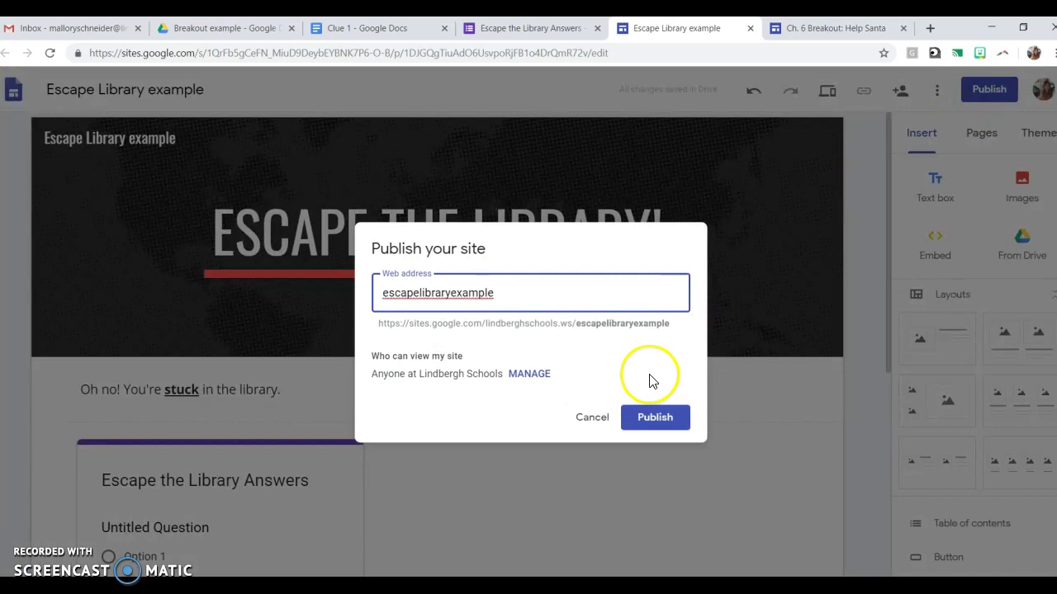
{"action": "left_click", "coordinate": [668, 421]}
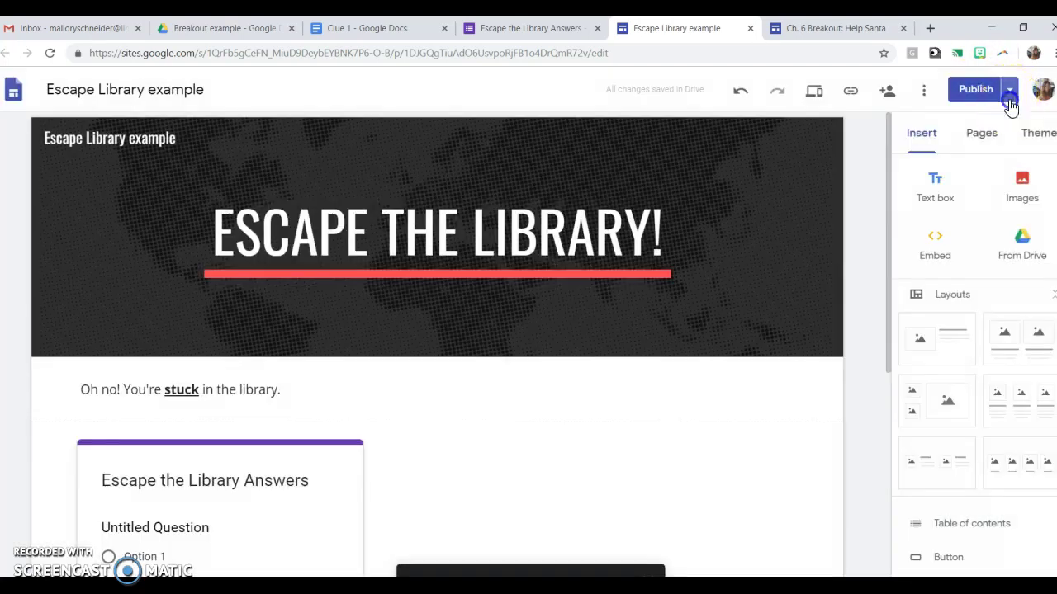
{"action": "left_click", "coordinate": [1009, 92]}
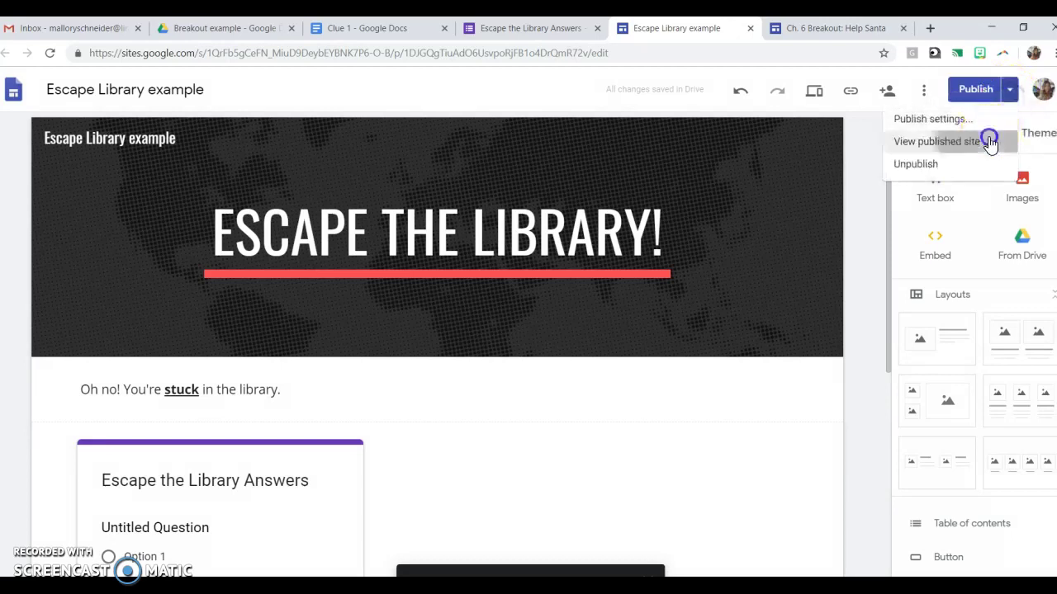
{"action": "left_click", "coordinate": [989, 141]}
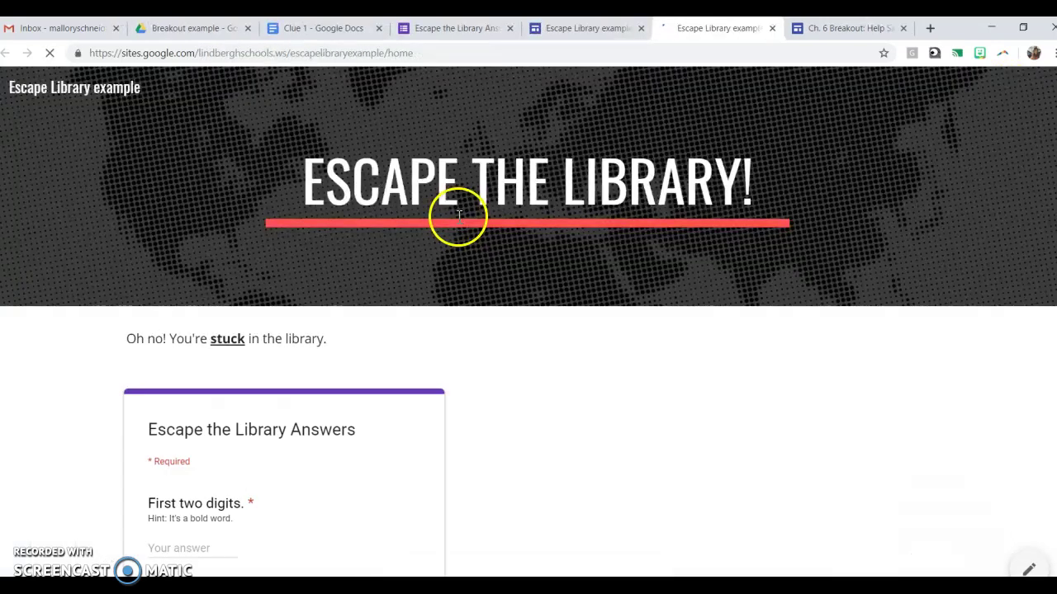
Test the published site by following the "stuck" link and entering the answers 12 and 30 in the embedded form
{"action": "left_click", "coordinate": [224, 344]}
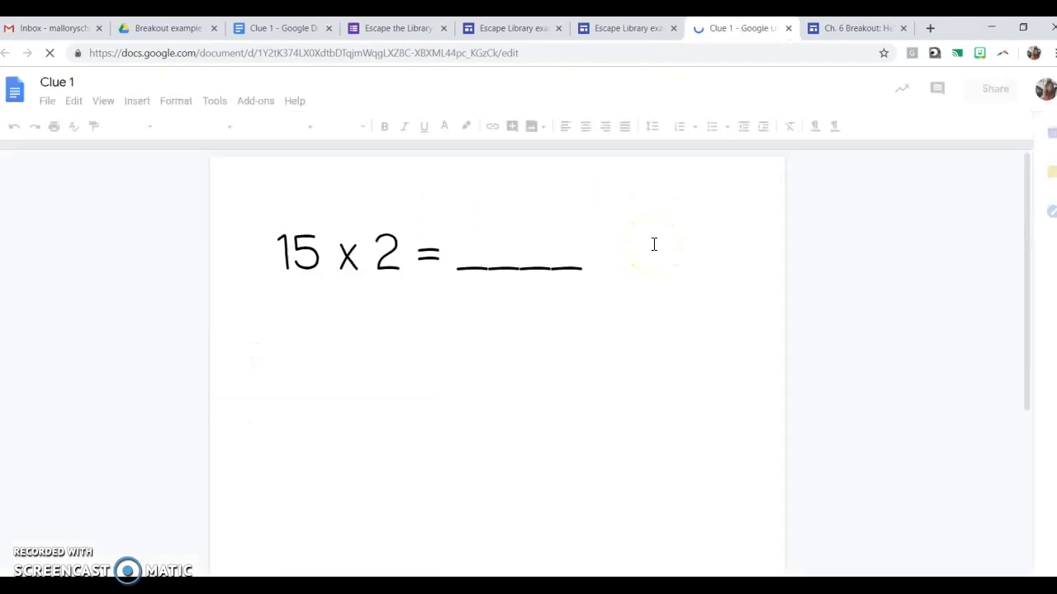
{"action": "left_click", "coordinate": [628, 28]}
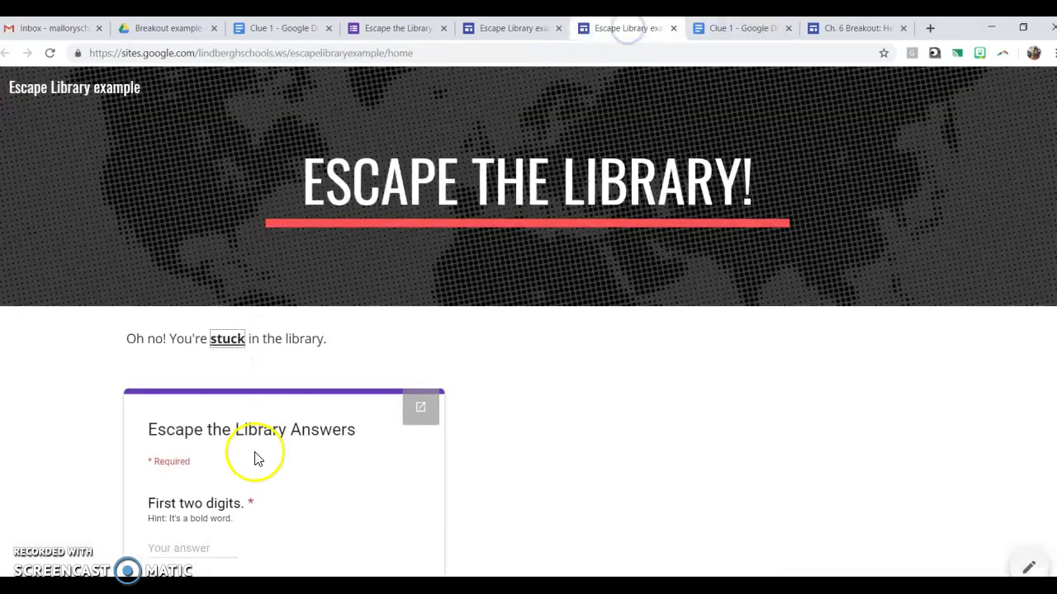
{"action": "scroll", "coordinate": [256, 455], "scroll_direction": "down", "scroll_amount": 2}
{"action": "left_click", "coordinate": [176, 442]}
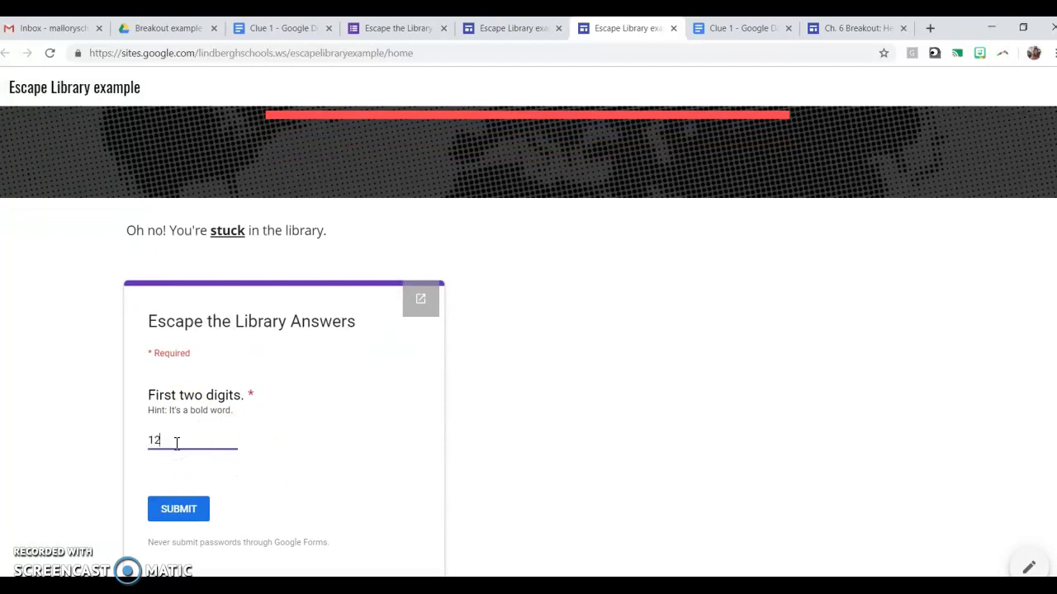
{"action": "left_click", "coordinate": [340, 454]}
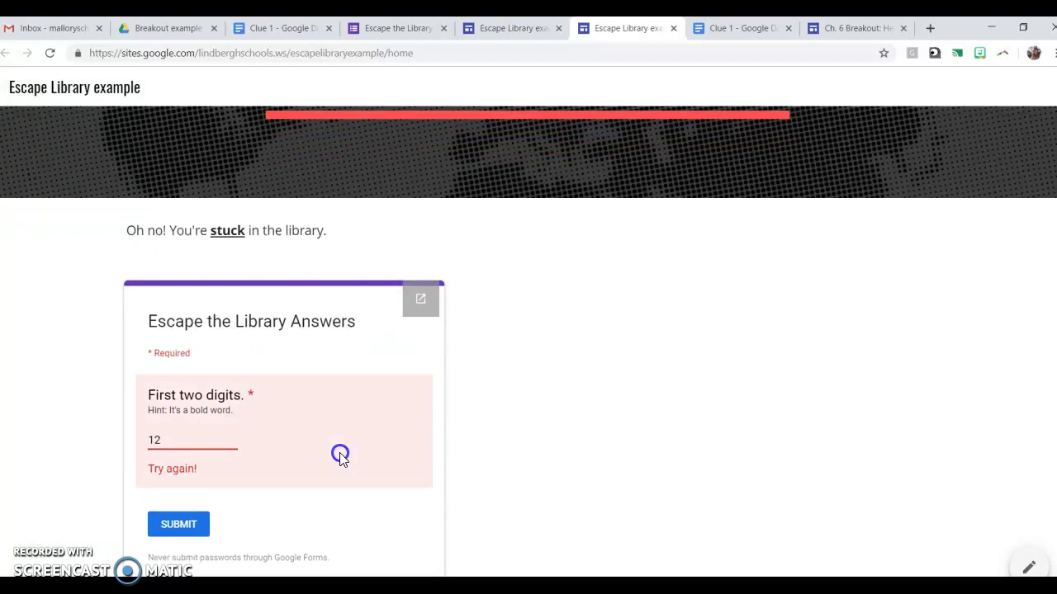
{"action": "left_click", "coordinate": [183, 444]}
{"action": "type", "text": "30"}
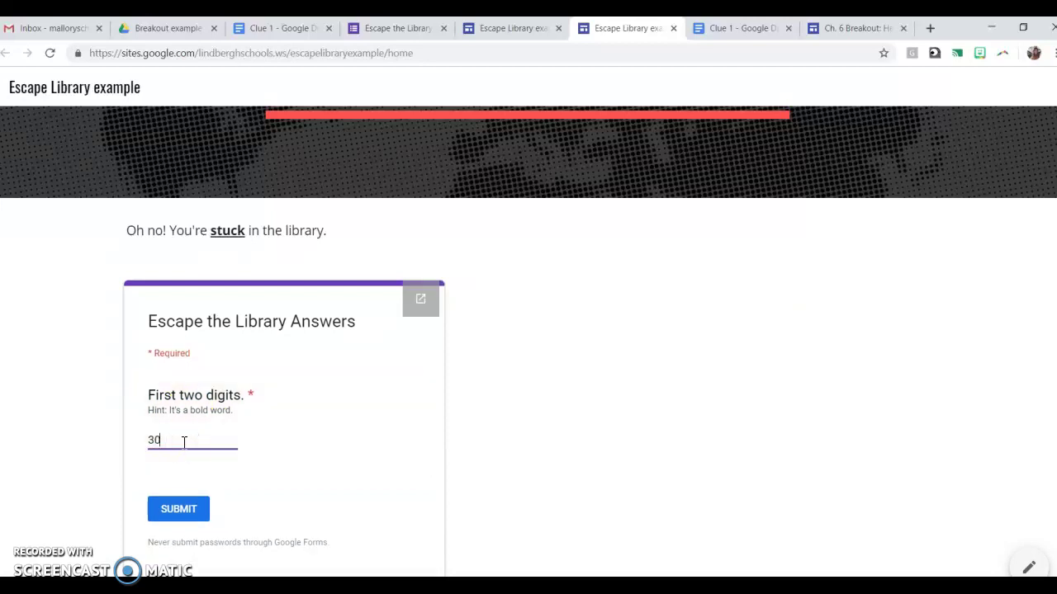
{"action": "left_click", "coordinate": [290, 467]}
In the site editor, search the web images for "book", insert the first open-book photo and place it beside the embedded form
{"action": "left_click", "coordinate": [516, 28]}
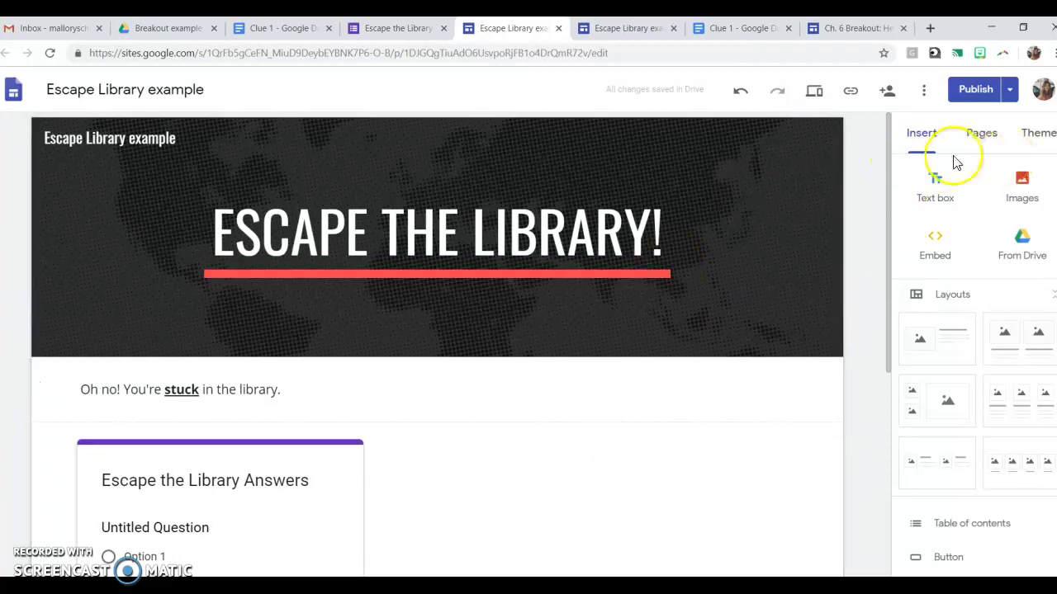
{"action": "left_click", "coordinate": [1023, 195]}
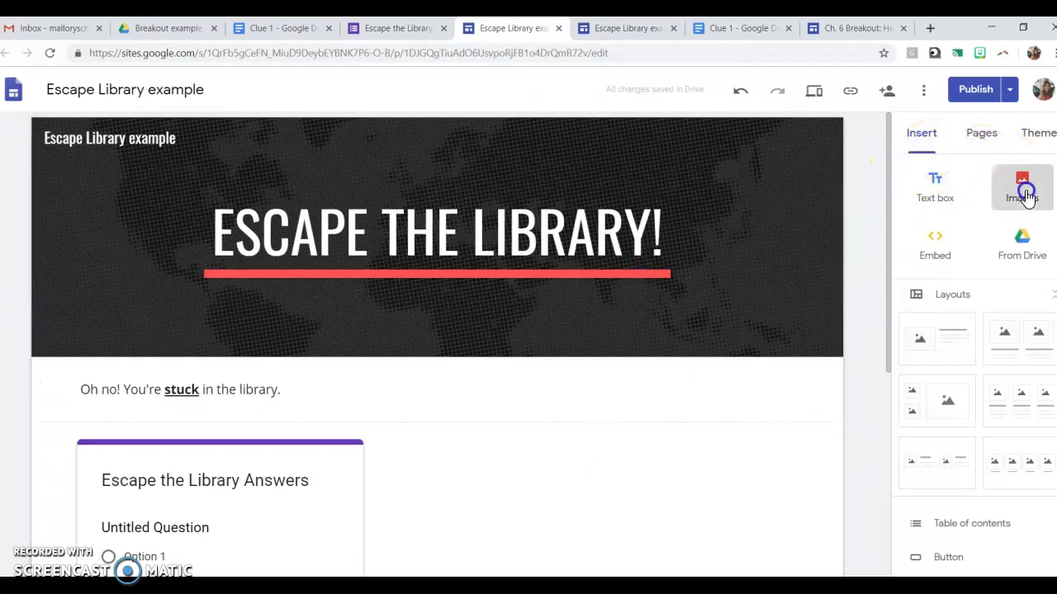
{"action": "left_click", "coordinate": [1006, 236]}
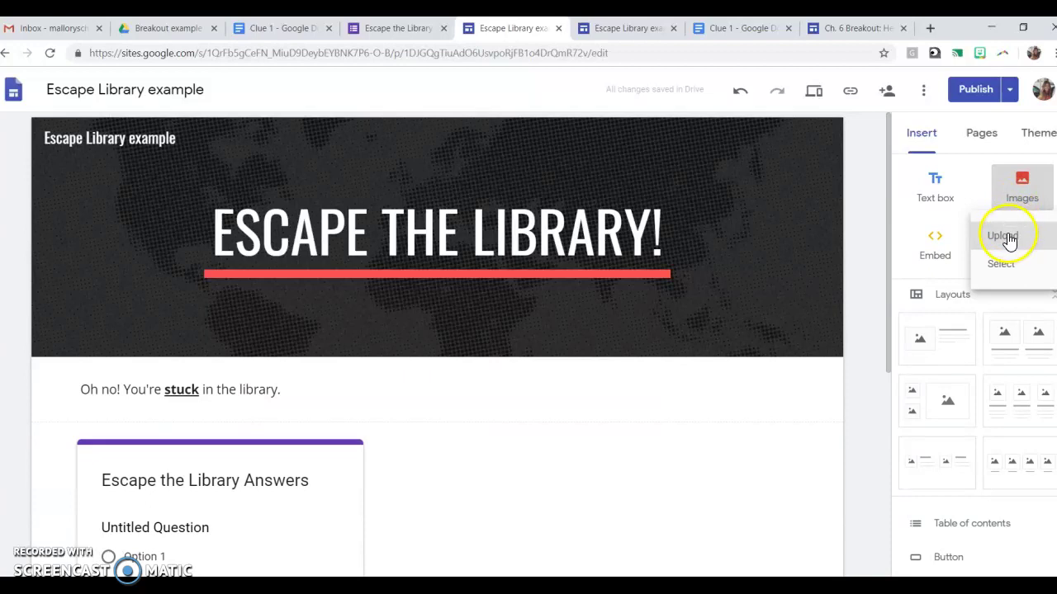
{"action": "left_click", "coordinate": [1004, 265]}
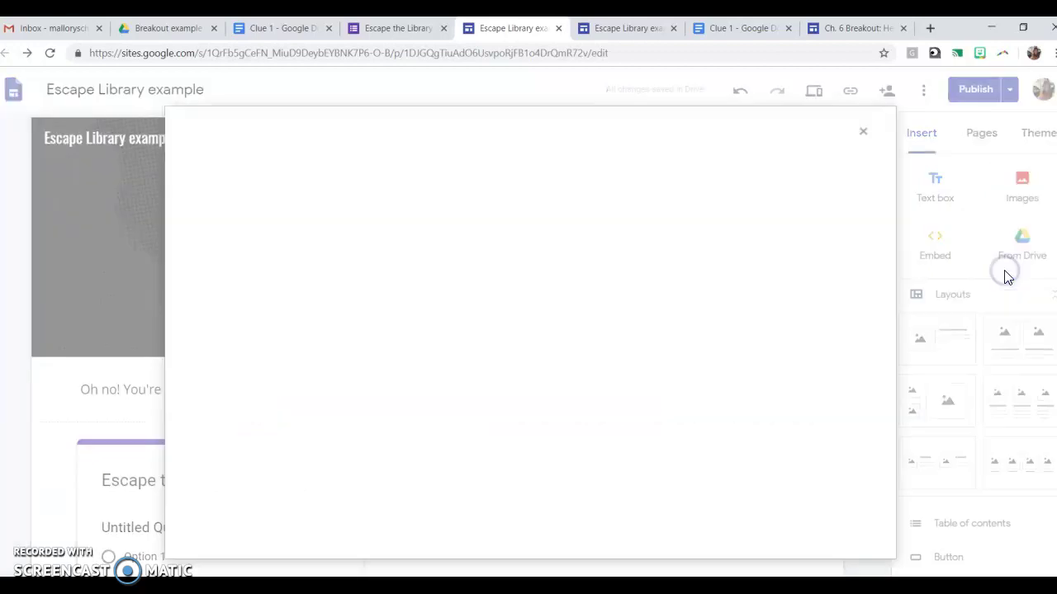
{"action": "left_click", "coordinate": [258, 173]}
{"action": "type", "text": "book"}
{"action": "key", "text": "Return"}
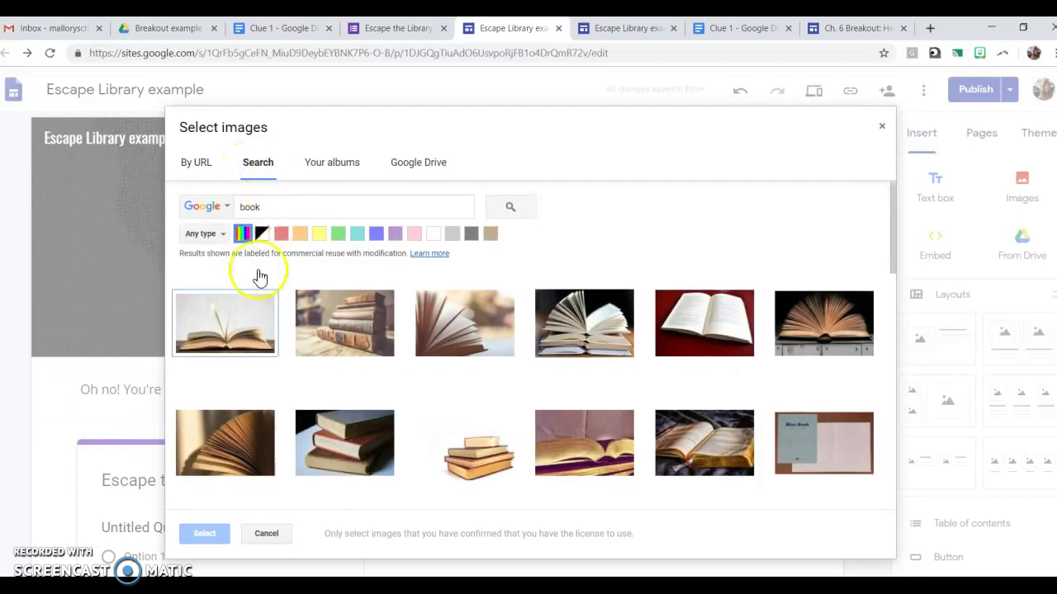
{"action": "left_click", "coordinate": [247, 328]}
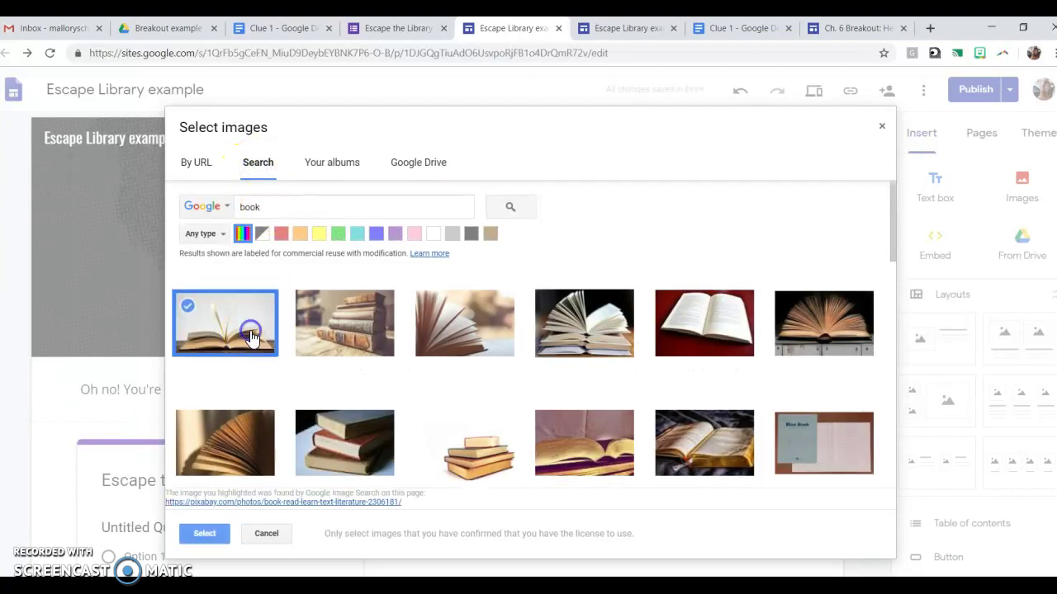
{"action": "left_click", "coordinate": [206, 533]}
{"action": "left_click_drag", "start_coordinate": [490, 388], "coordinate": [556, 464]}
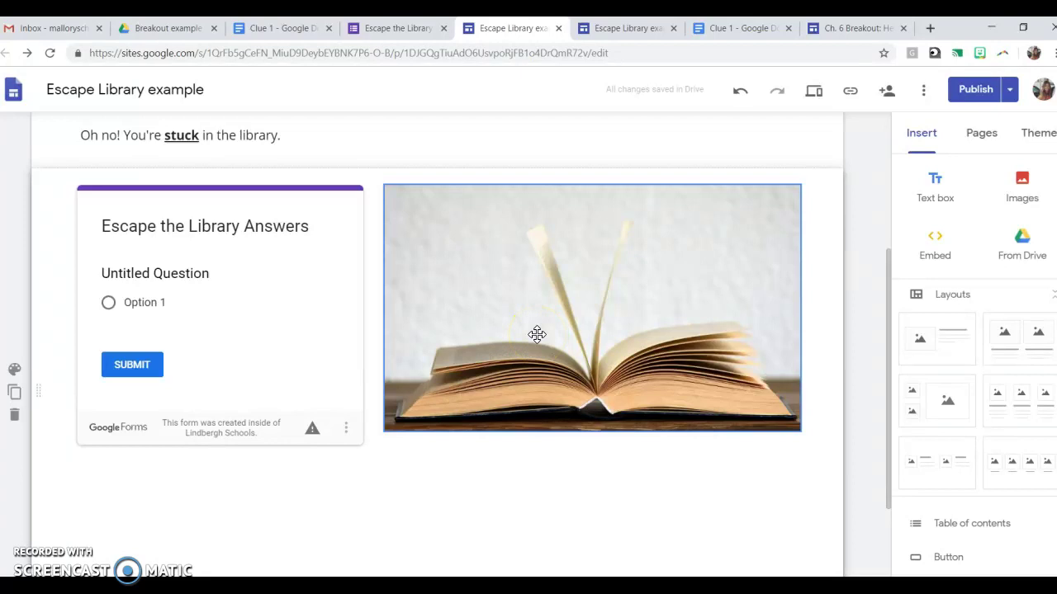
Open the link entry for the book image on the site
{"action": "left_click", "coordinate": [537, 334]}
{"action": "left_click_drag", "start_coordinate": [554, 347], "coordinate": [481, 214]}
{"action": "left_click", "coordinate": [468, 164]}
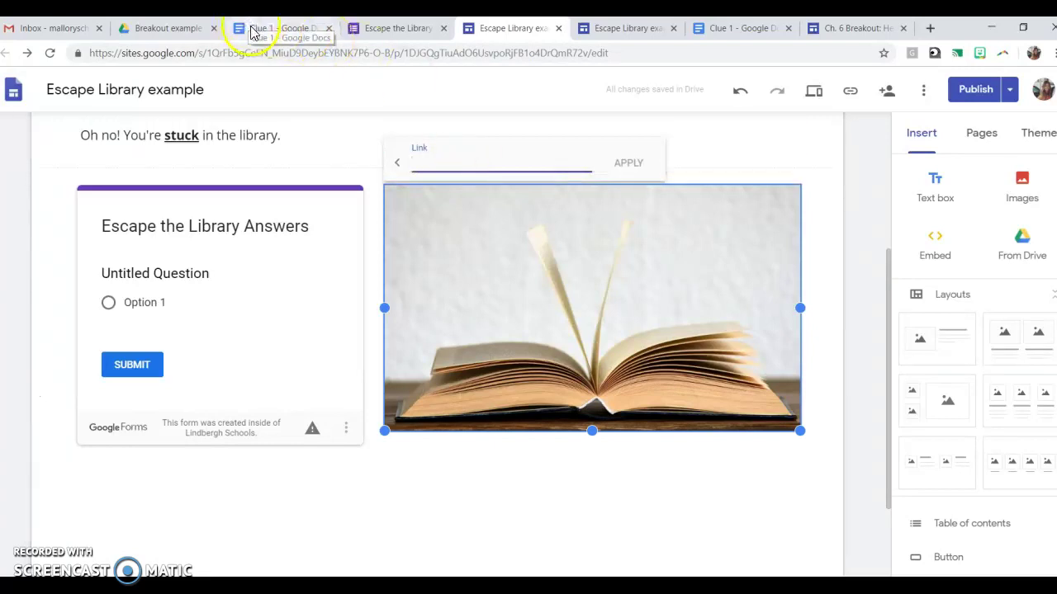
Create a document named Clue 2 in the Breakout example folder, reading "Prime number less than 9 and greater than 5."
{"action": "left_click", "coordinate": [170, 33]}
{"action": "left_click", "coordinate": [55, 150]}
{"action": "left_click", "coordinate": [79, 251]}
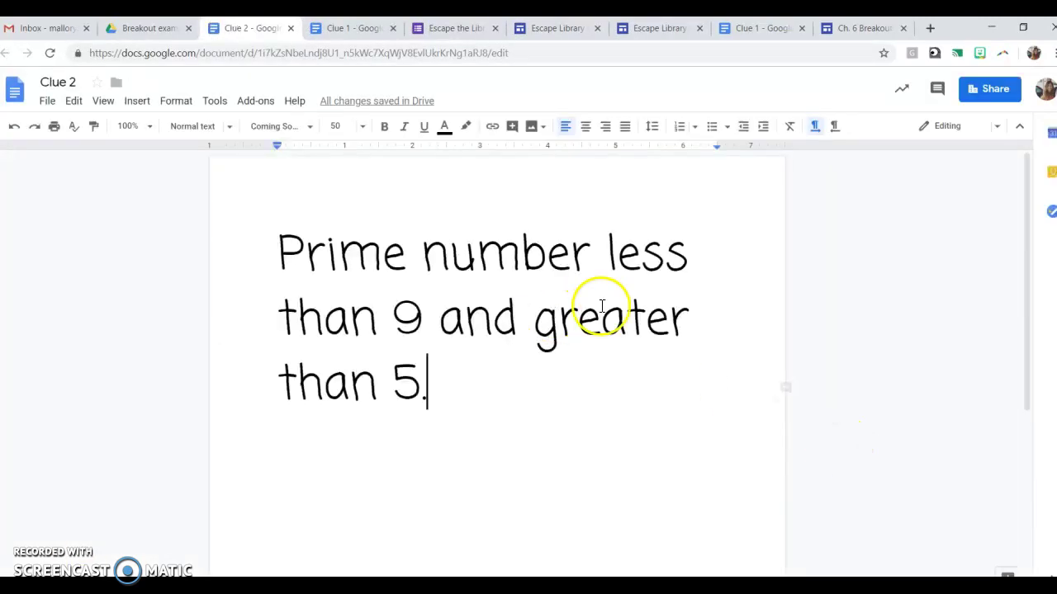
Set Clue 2's sharing so anyone at Lindbergh Schools can find and view it, and copy its link
{"action": "left_click", "coordinate": [996, 93]}
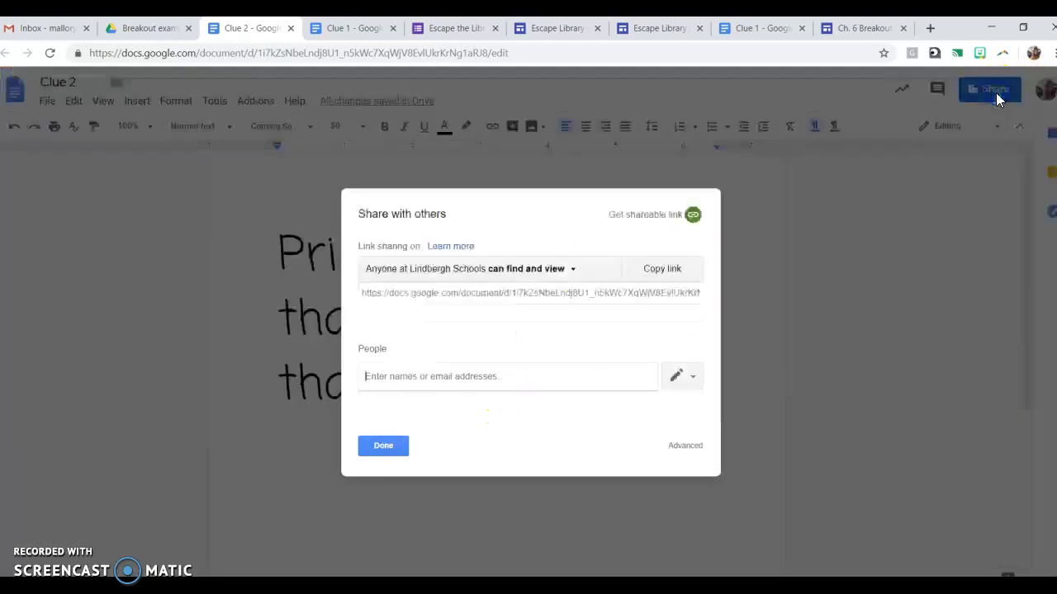
{"action": "left_click", "coordinate": [688, 445]}
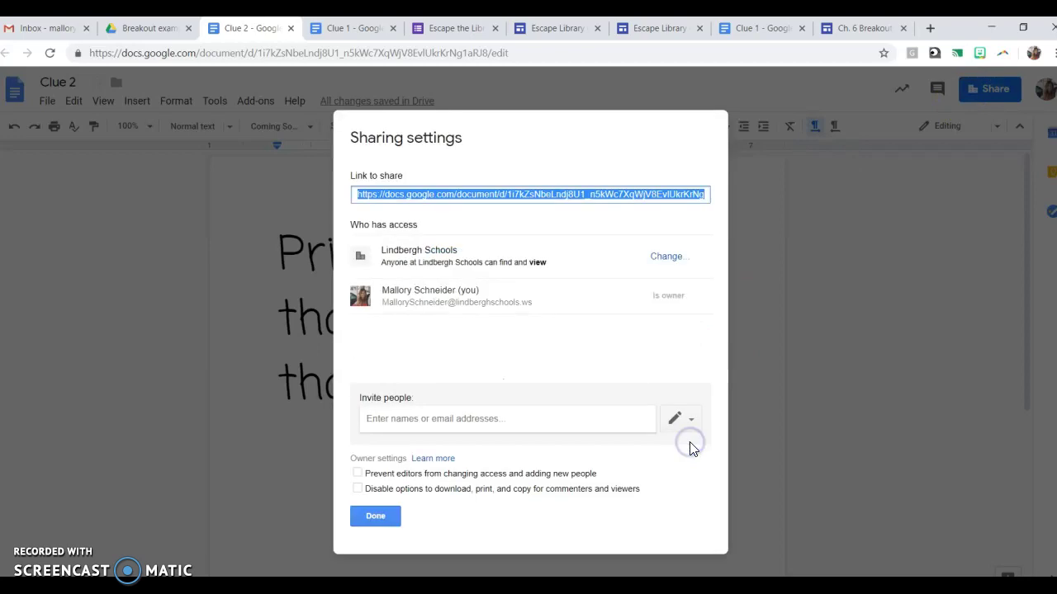
{"action": "left_click", "coordinate": [674, 258]}
{"action": "left_click", "coordinate": [485, 294]}
{"action": "left_click", "coordinate": [395, 477]}
Link the book image on the site to the Clue 2 document and close that document's sharing settings
{"action": "left_click", "coordinate": [559, 33]}
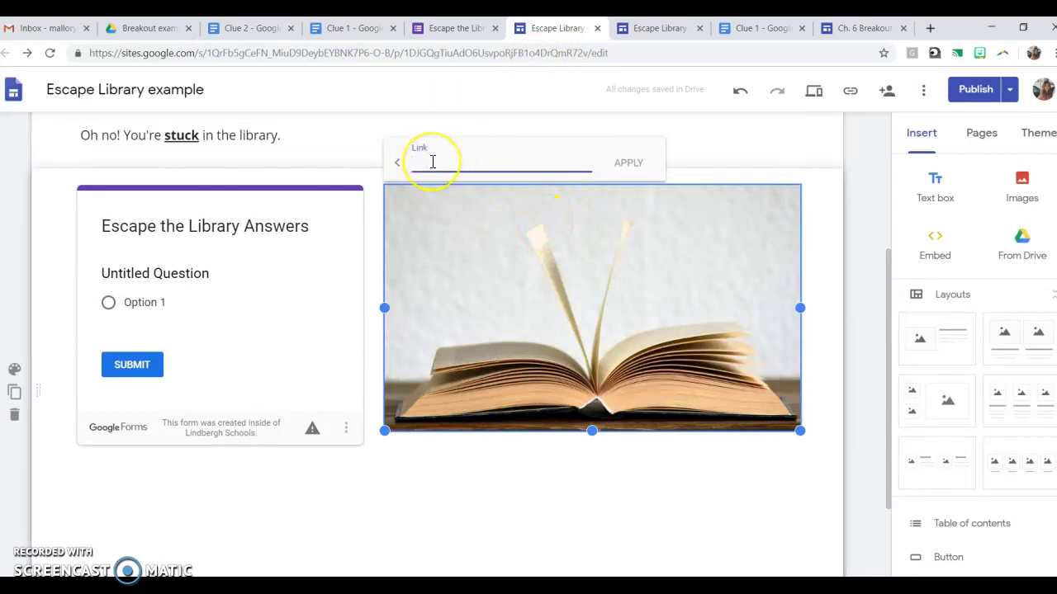
{"action": "key", "text": "ctrl+v"}
{"action": "left_click", "coordinate": [625, 163]}
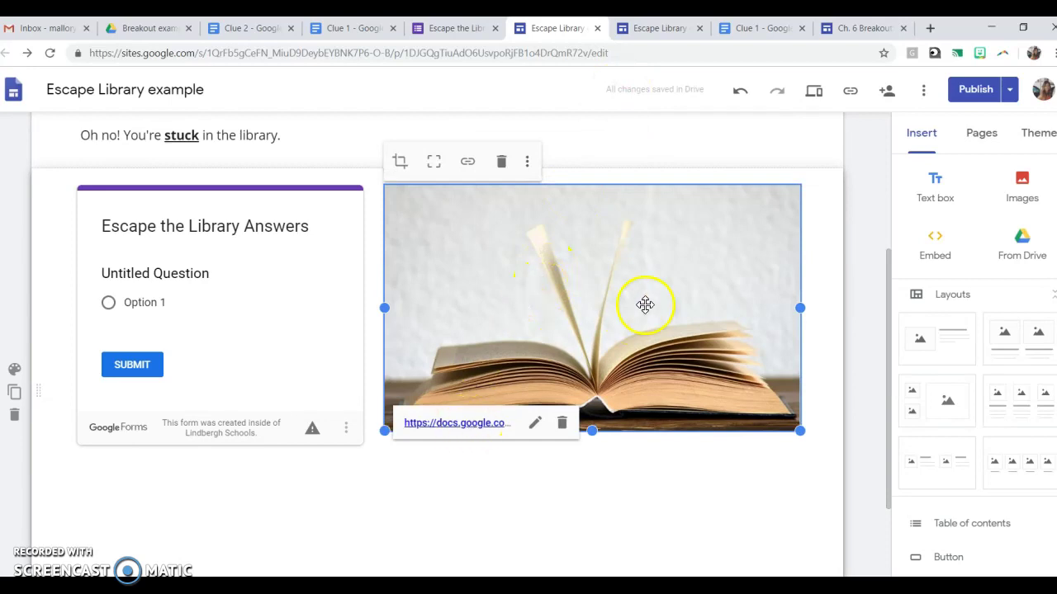
{"action": "left_click", "coordinate": [261, 37]}
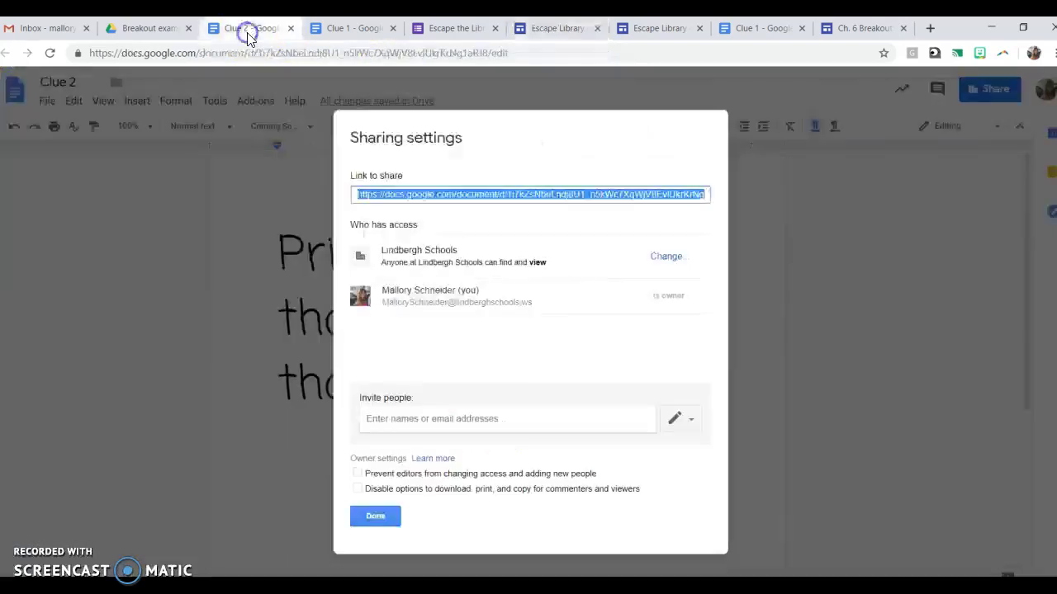
{"action": "left_click", "coordinate": [381, 515]}
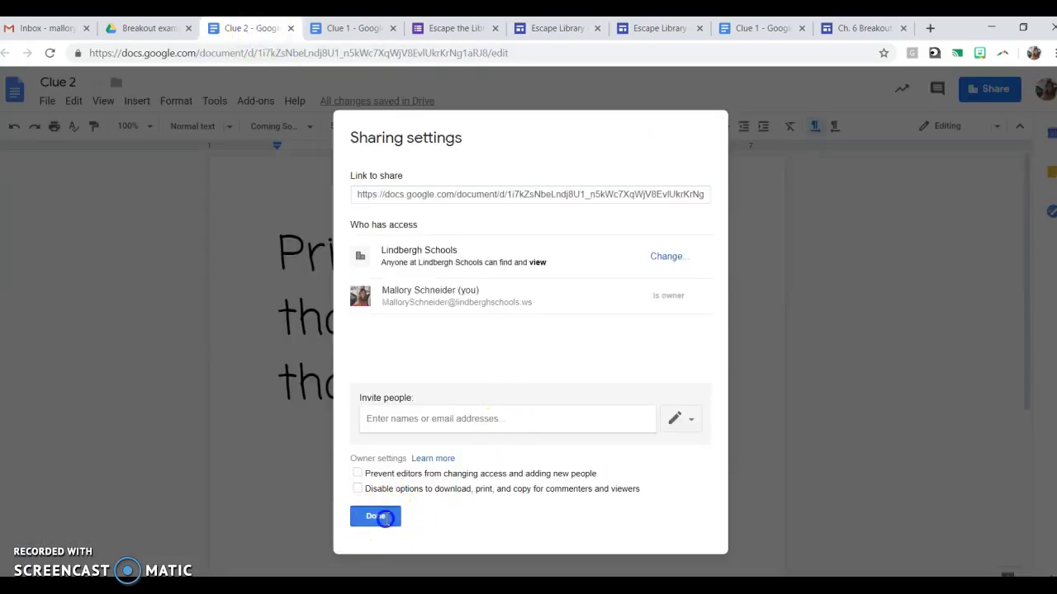
Add a required short-answer question titled "Next digit." to the Escape the Library Answers form
{"action": "left_click", "coordinate": [453, 33]}
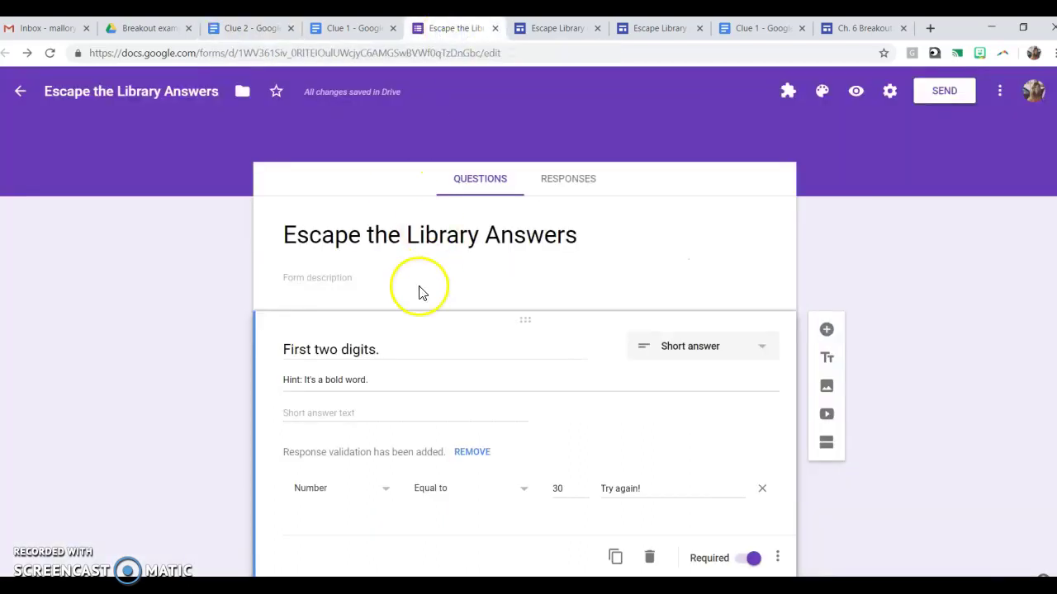
{"action": "scroll", "coordinate": [571, 377], "scroll_direction": "down", "scroll_amount": 1}
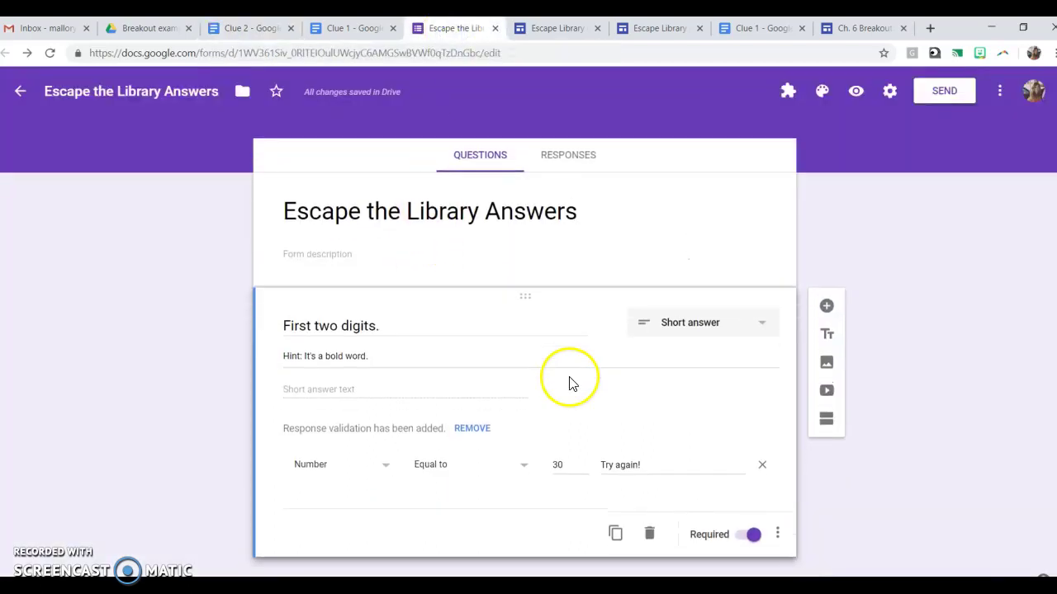
{"action": "left_click", "coordinate": [827, 312]}
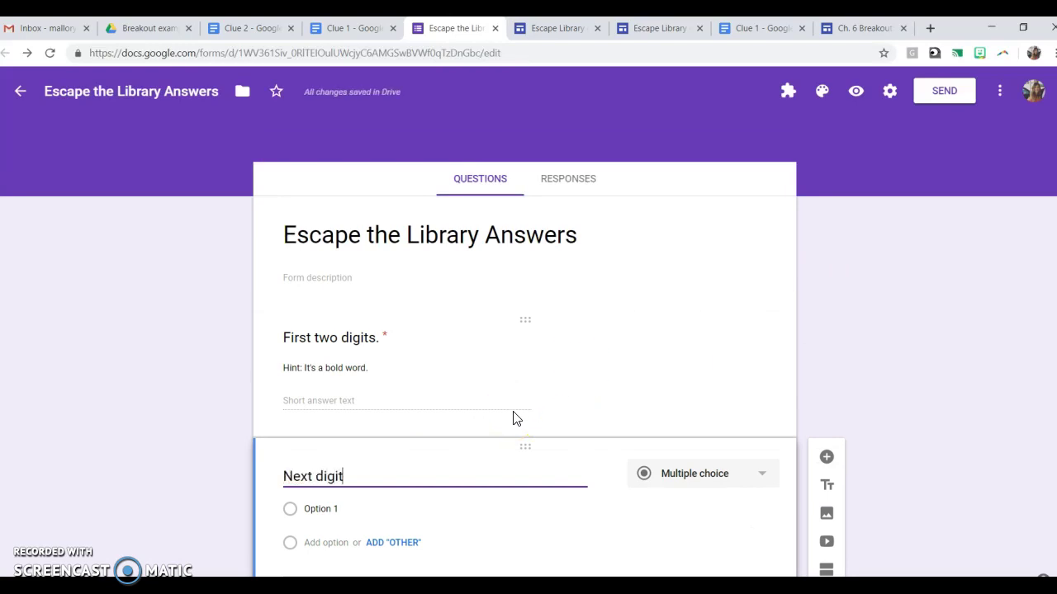
{"action": "left_click", "coordinate": [717, 411]}
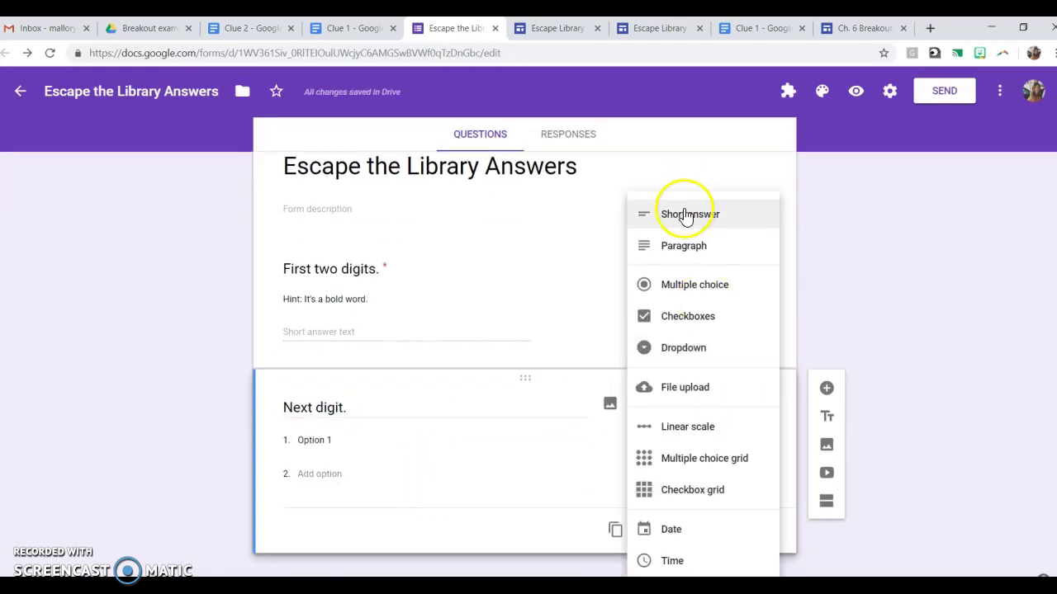
{"action": "left_click", "coordinate": [683, 217]}
{"action": "left_click", "coordinate": [747, 535]}
Add response validation to the "Next digit." question and a description reading "Hint: In the picture."
{"action": "left_click", "coordinate": [779, 535]}
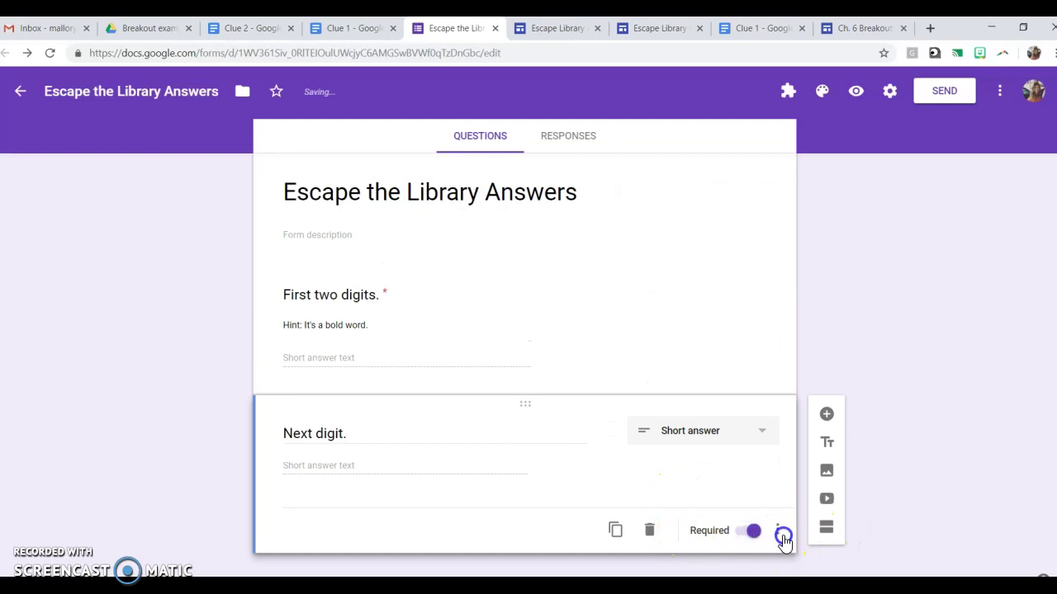
{"action": "left_click", "coordinate": [831, 543]}
{"action": "left_click", "coordinate": [785, 558]}
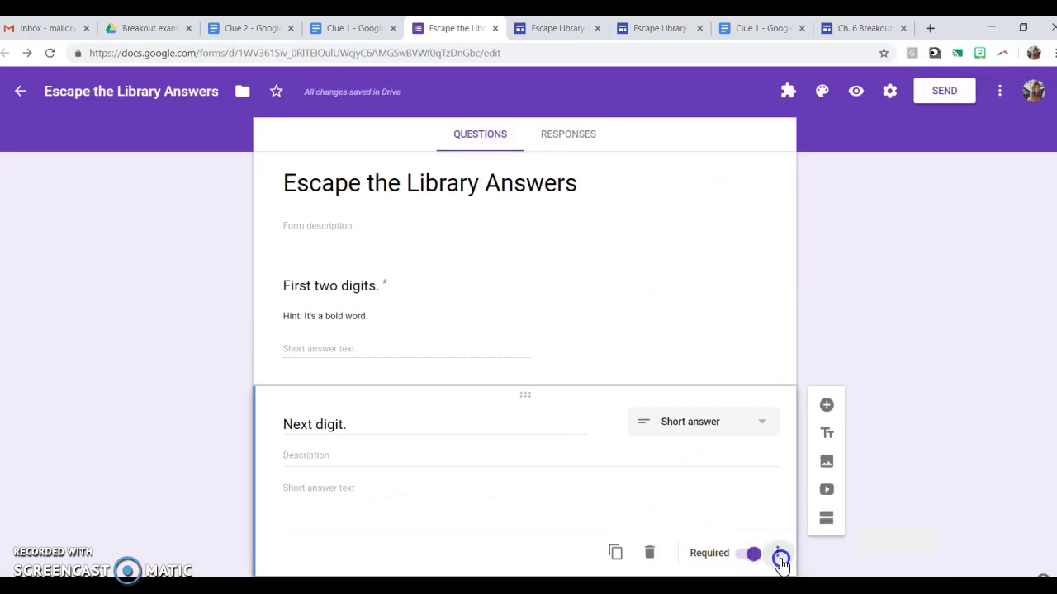
{"action": "left_click", "coordinate": [793, 569]}
{"action": "left_click", "coordinate": [349, 453]}
{"action": "type", "text": "Hint: In th"}
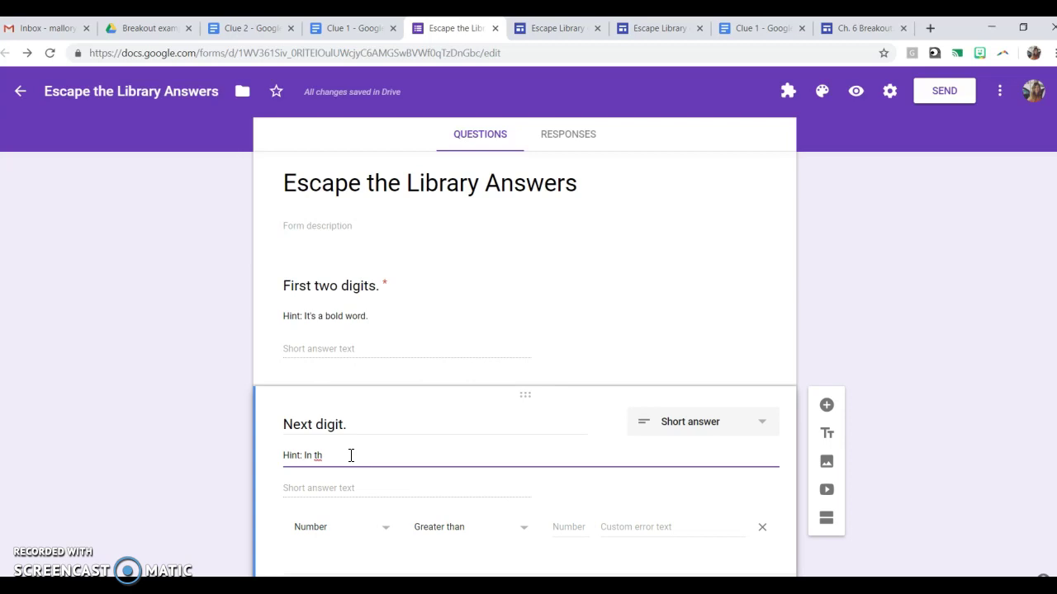
{"action": "type", "text": "e picture."}
Set the "Next digit." validation to a number Equal to 7 with the error text "Remember it's prime!"
{"action": "left_click", "coordinate": [438, 532]}
{"action": "left_click", "coordinate": [430, 413]}
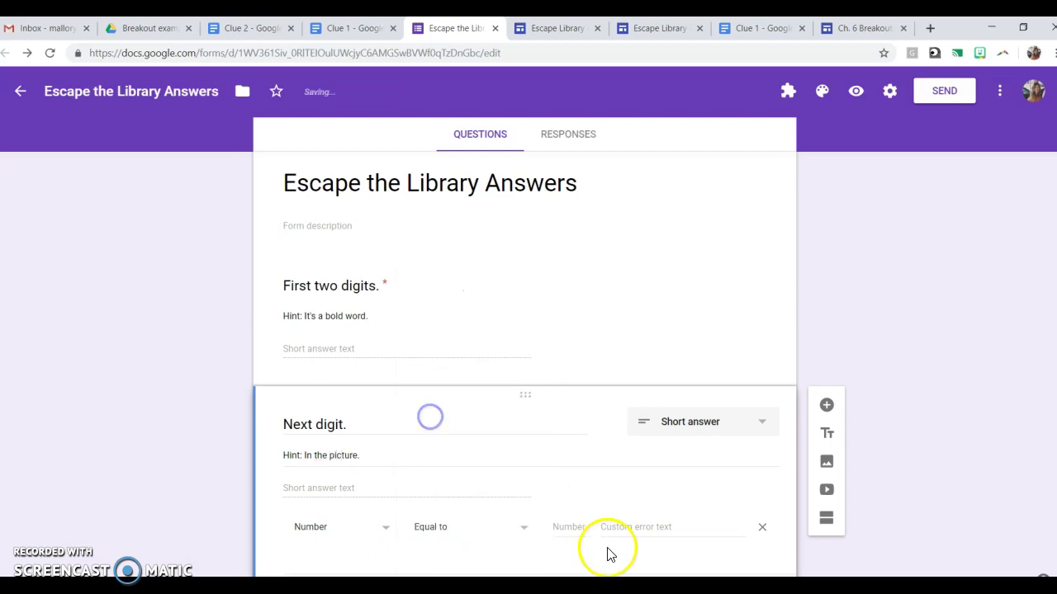
{"action": "left_click", "coordinate": [558, 531]}
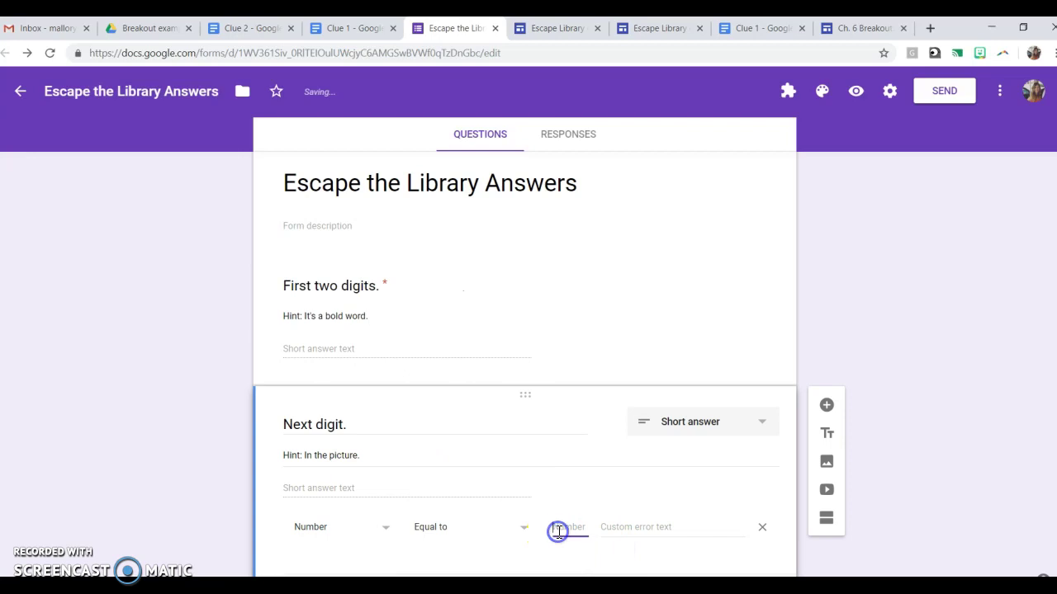
{"action": "left_click", "coordinate": [630, 531]}
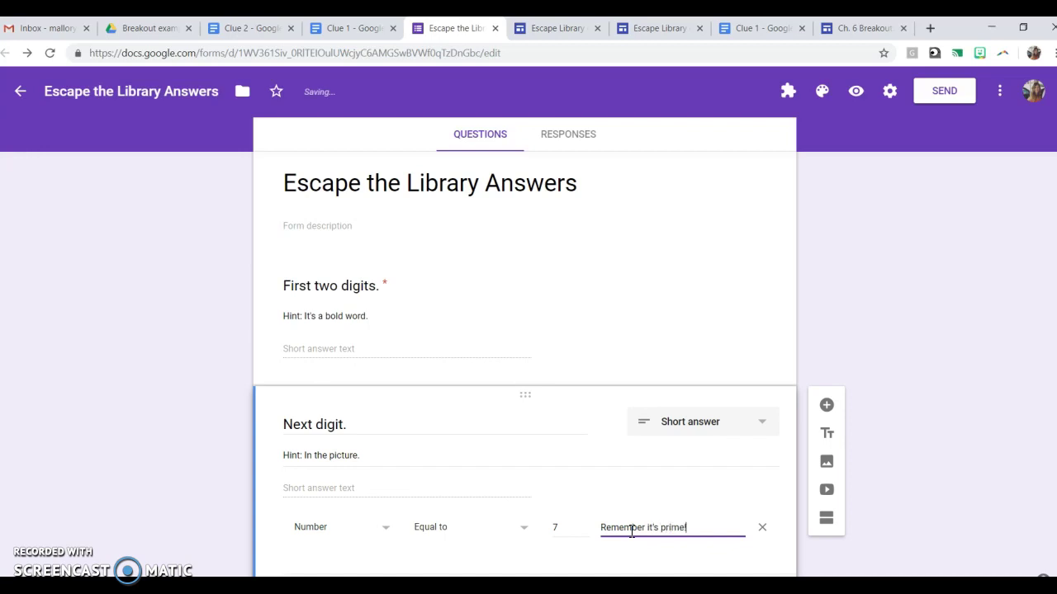
{"action": "scroll", "coordinate": [989, 458], "scroll_direction": "down", "scroll_amount": 1}
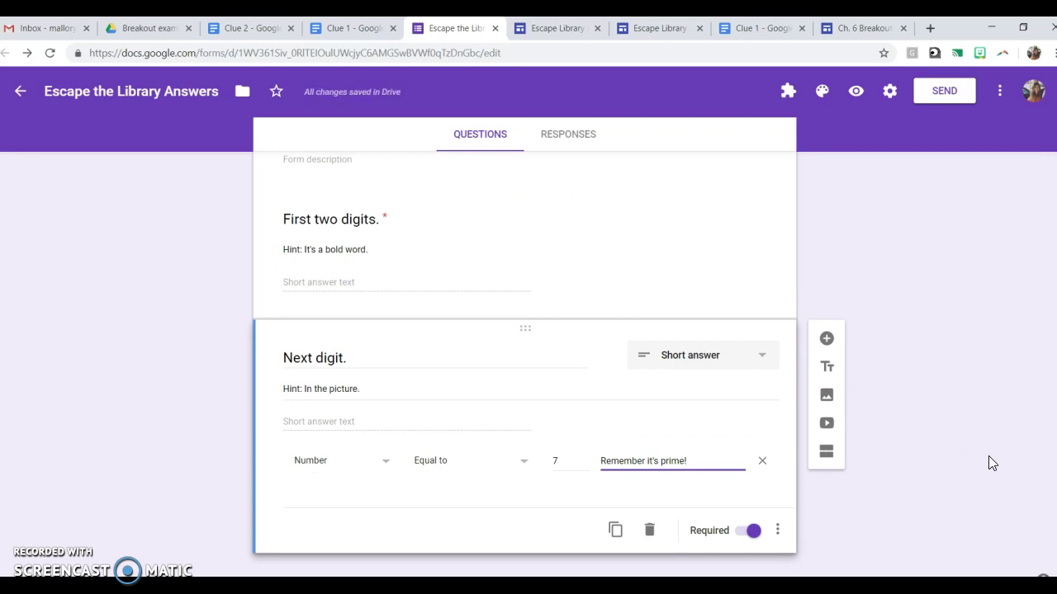
{"action": "left_click", "coordinate": [955, 459]}
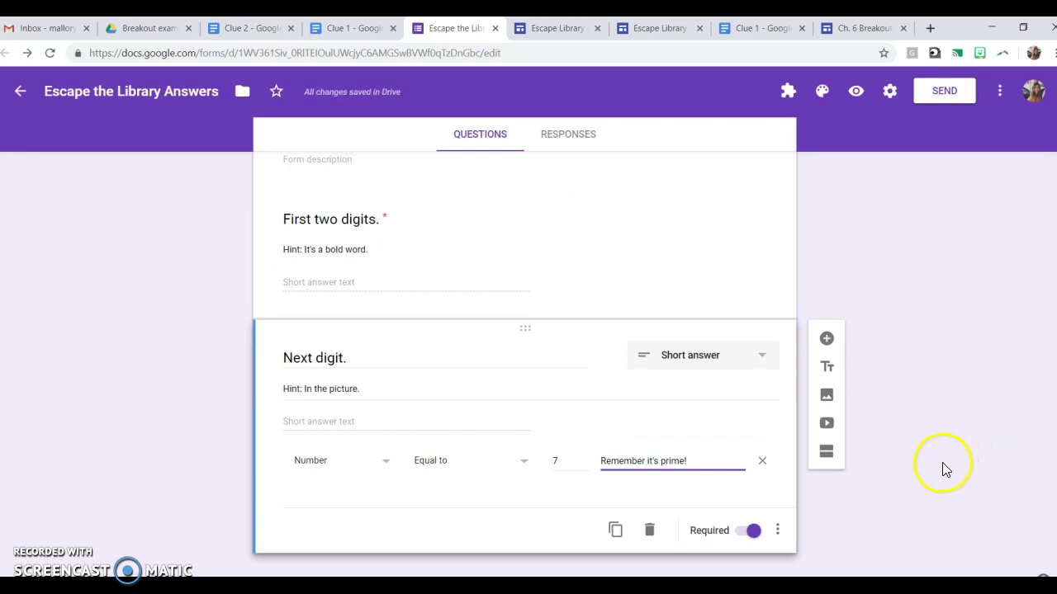
{"action": "left_click", "coordinate": [946, 465]}
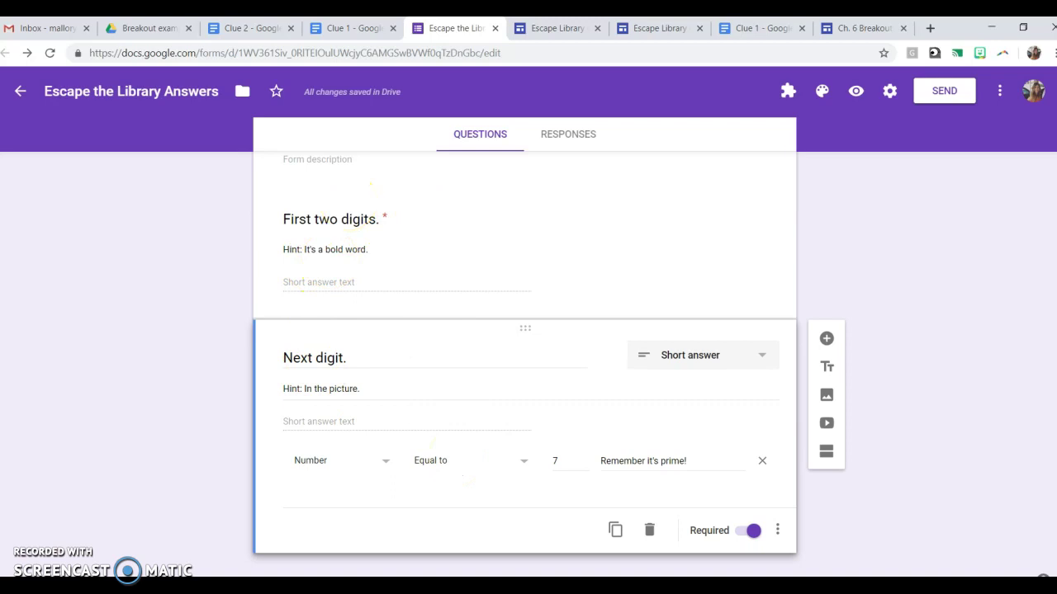
Create a Google Drawing in the Breakout example folder and name it "Hidden clue"
{"action": "key", "text": "ctrl+2"}
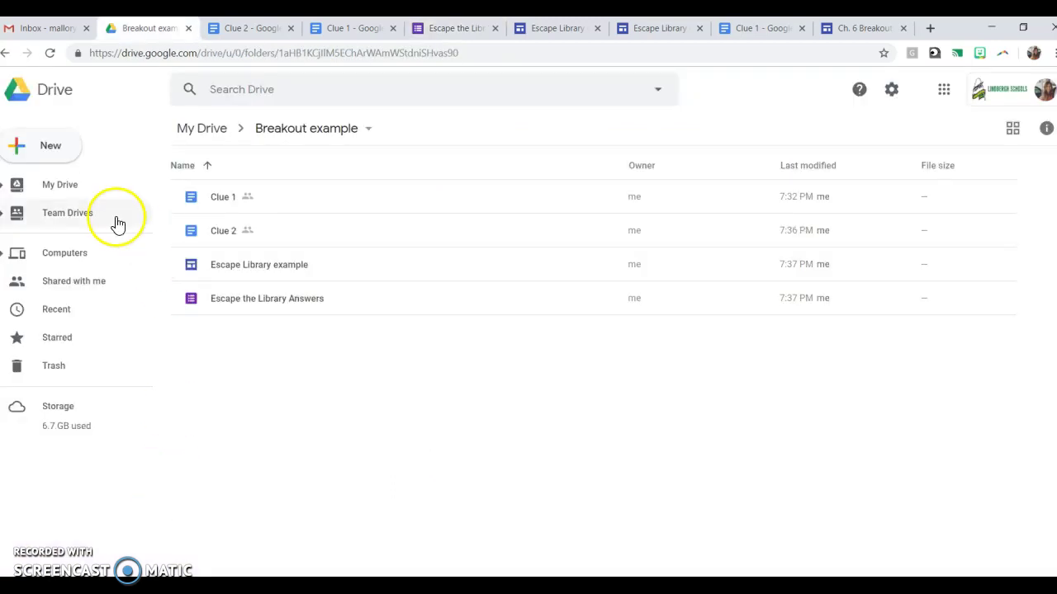
{"action": "left_click", "coordinate": [50, 142]}
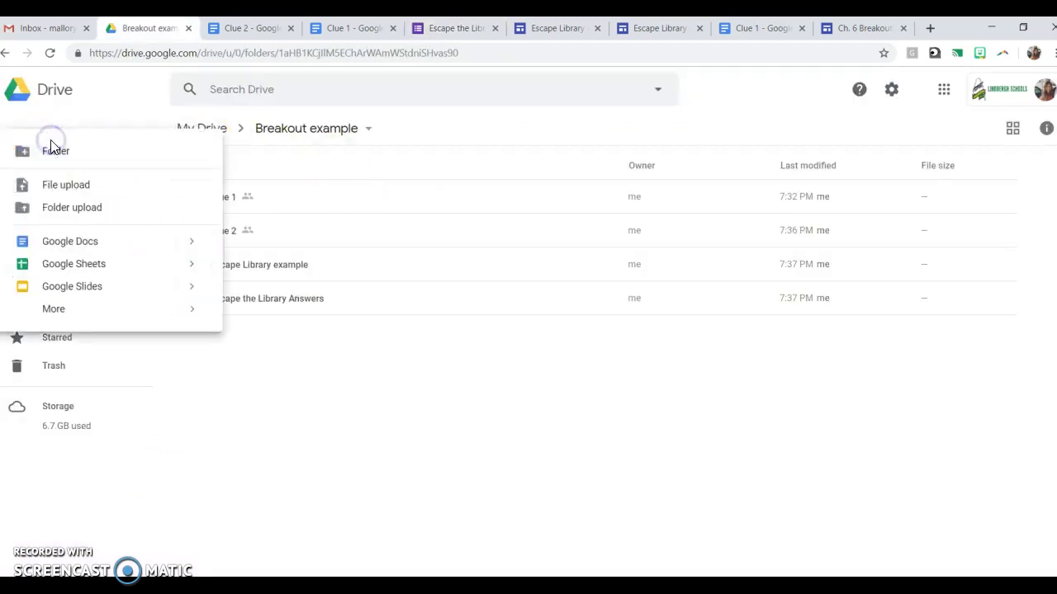
{"action": "mouse_move", "coordinate": [79, 313]}
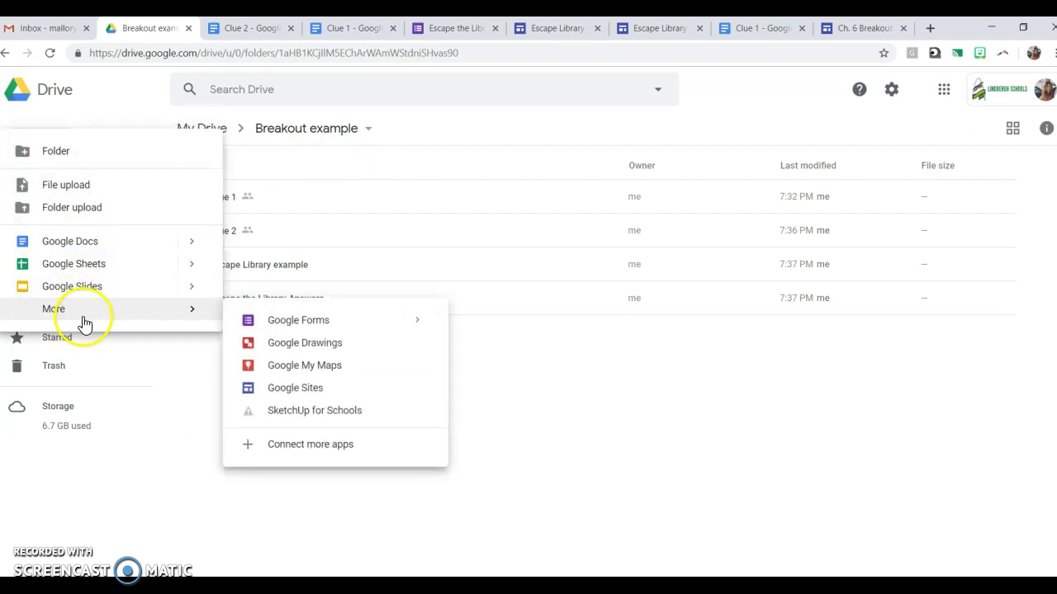
{"action": "left_click", "coordinate": [259, 351]}
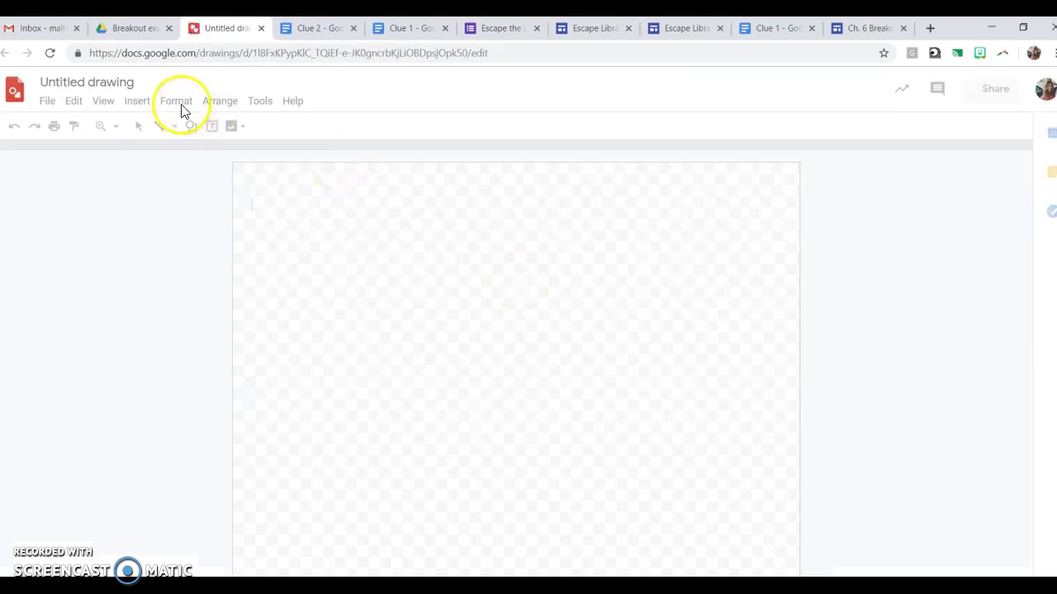
{"action": "left_click", "coordinate": [110, 80]}
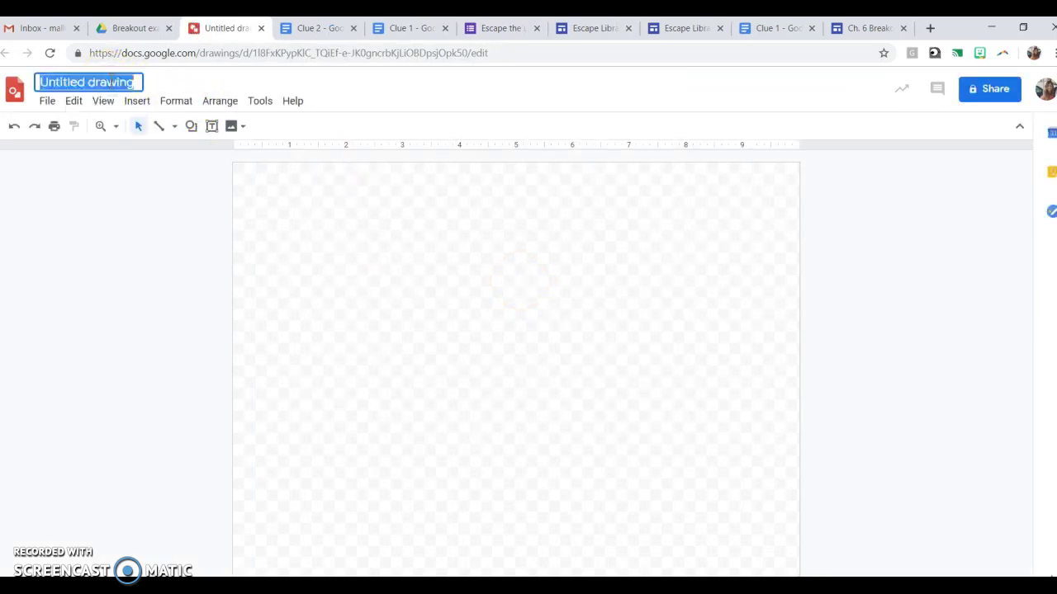
{"action": "type", "text": "Hid"}
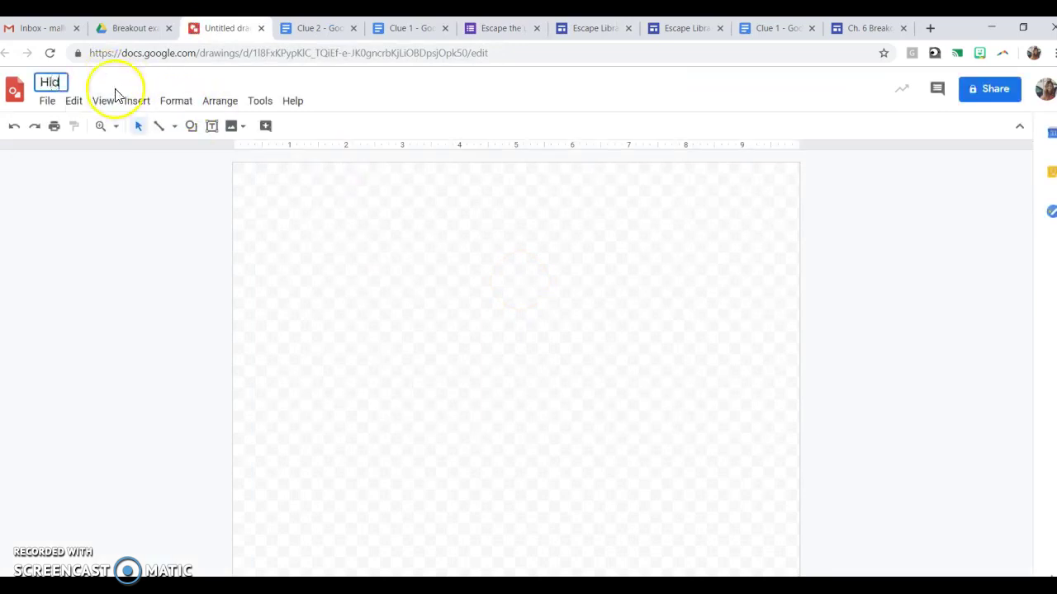
{"action": "type", "text": "den clue"}
{"action": "left_click", "coordinate": [443, 267]}
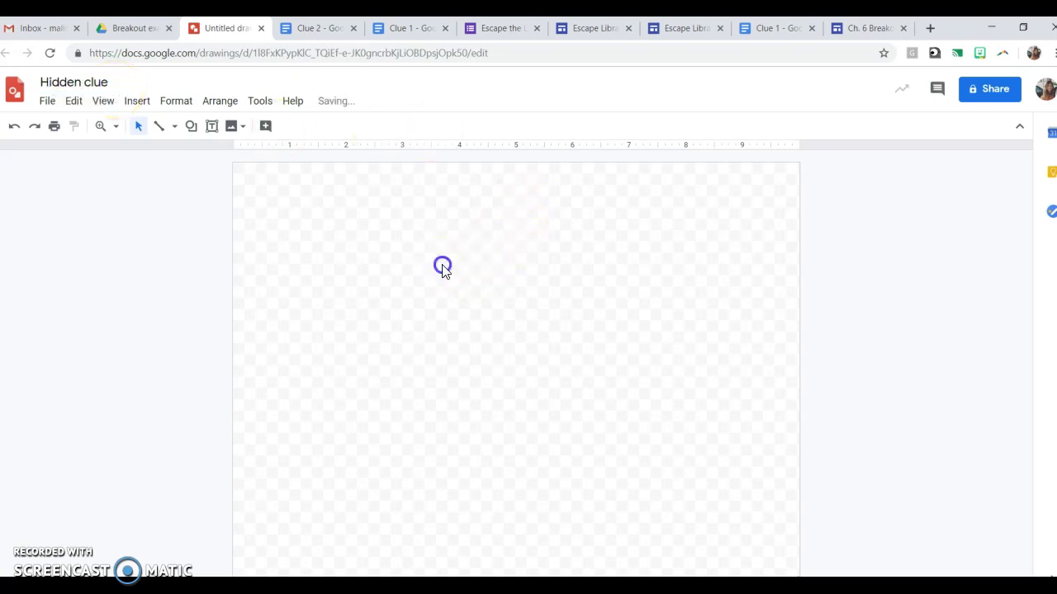
Search Google Images for "library" and insert the photo of curved, multi-level bookshelves into the drawing
{"action": "left_click", "coordinate": [137, 102]}
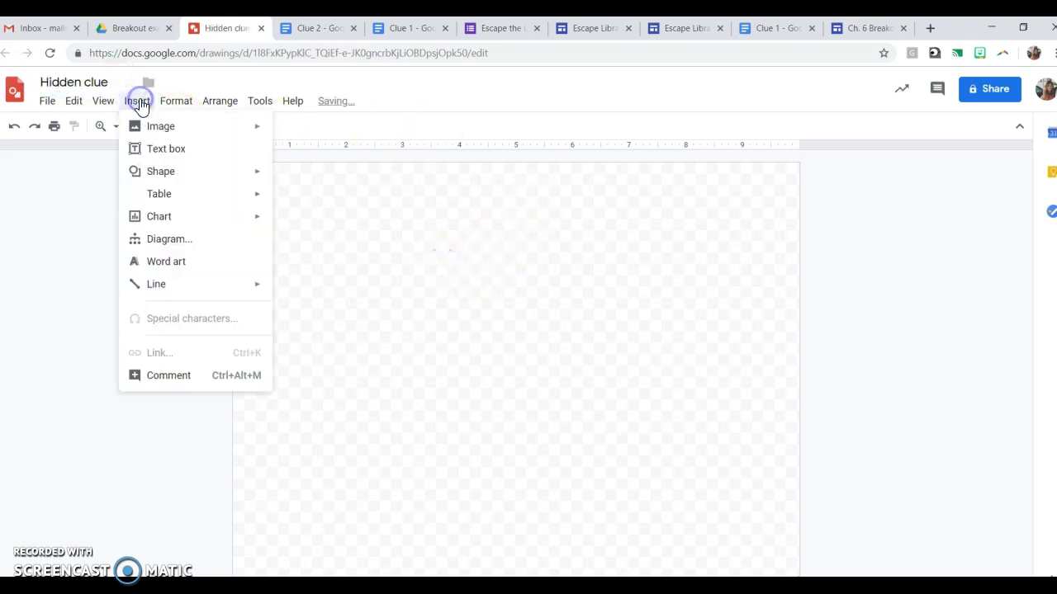
{"action": "mouse_move", "coordinate": [152, 131]}
{"action": "left_click", "coordinate": [332, 157]}
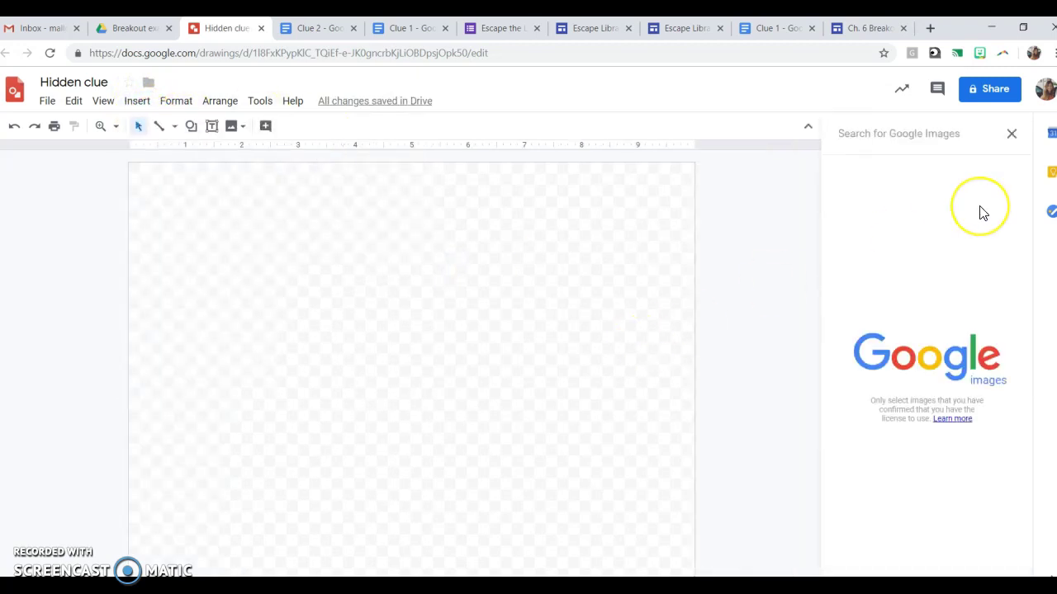
{"action": "type", "text": "library"}
{"action": "key", "text": "Return"}
{"action": "left_click", "coordinate": [979, 218]}
{"action": "scroll", "coordinate": [963, 246], "scroll_direction": "down", "scroll_amount": 1}
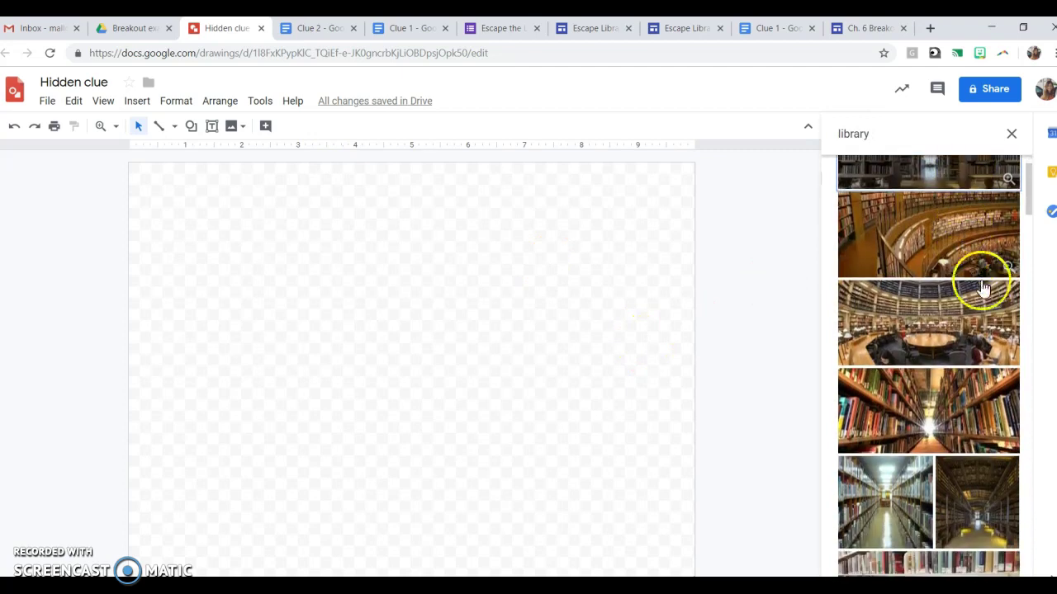
{"action": "left_click", "coordinate": [953, 267]}
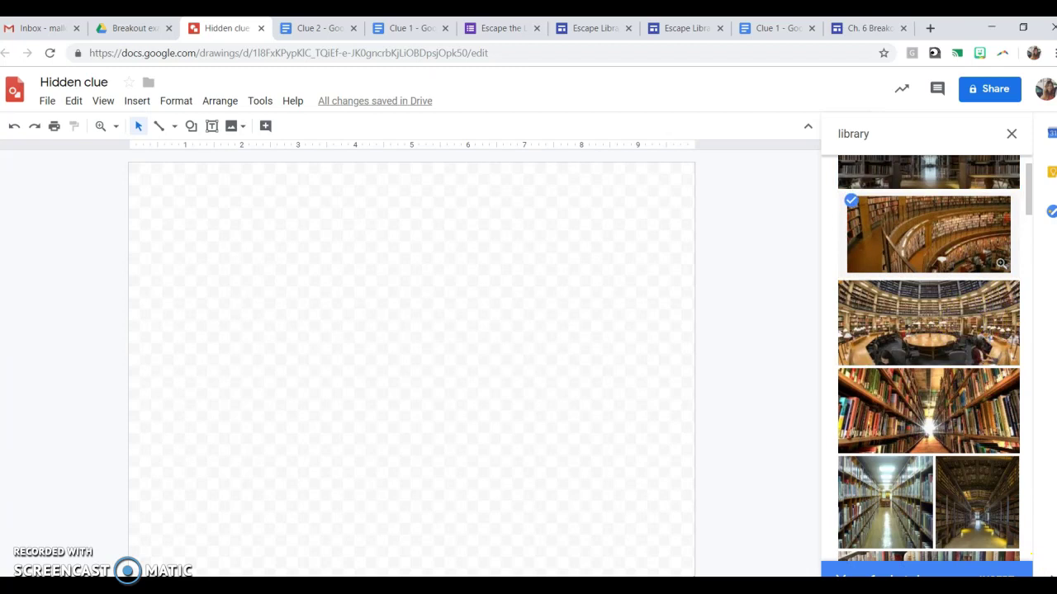
{"action": "left_click", "coordinate": [1001, 572]}
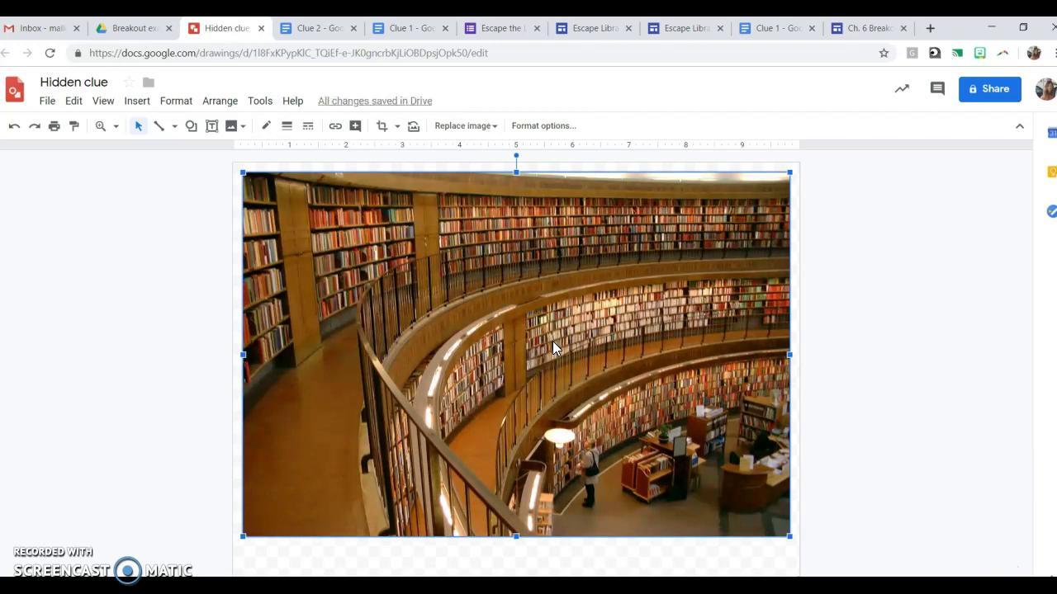
{"action": "left_click", "coordinate": [378, 441]}
{"action": "left_click", "coordinate": [655, 236]}
{"action": "left_click", "coordinate": [599, 399]}
{"action": "left_click", "coordinate": [536, 377]}
{"action": "left_click", "coordinate": [434, 303]}
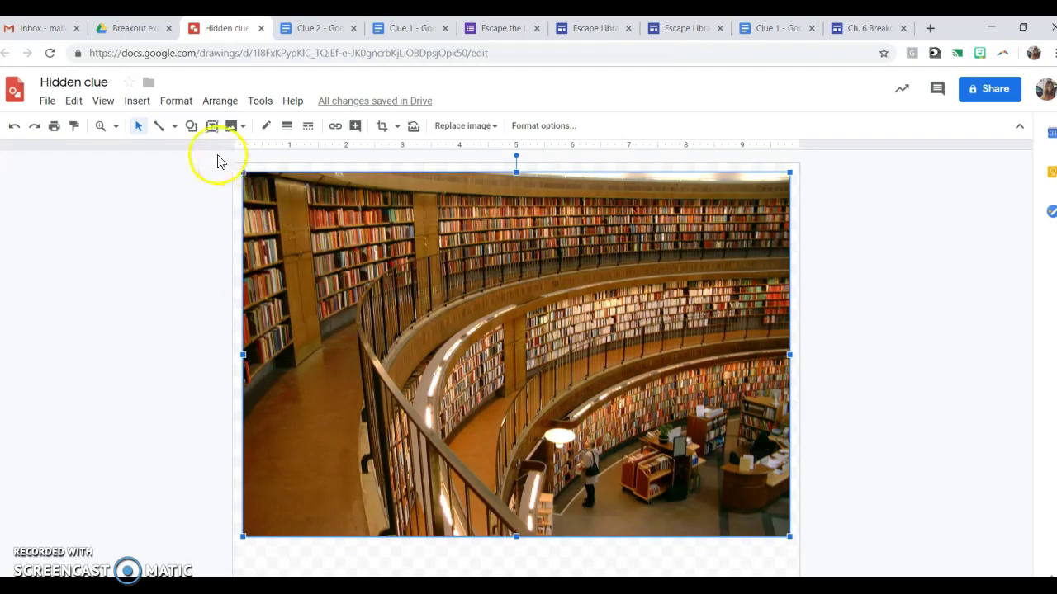
Draw a rectangle covering the person standing on the lower floor of the library photo
{"action": "left_click", "coordinate": [189, 128]}
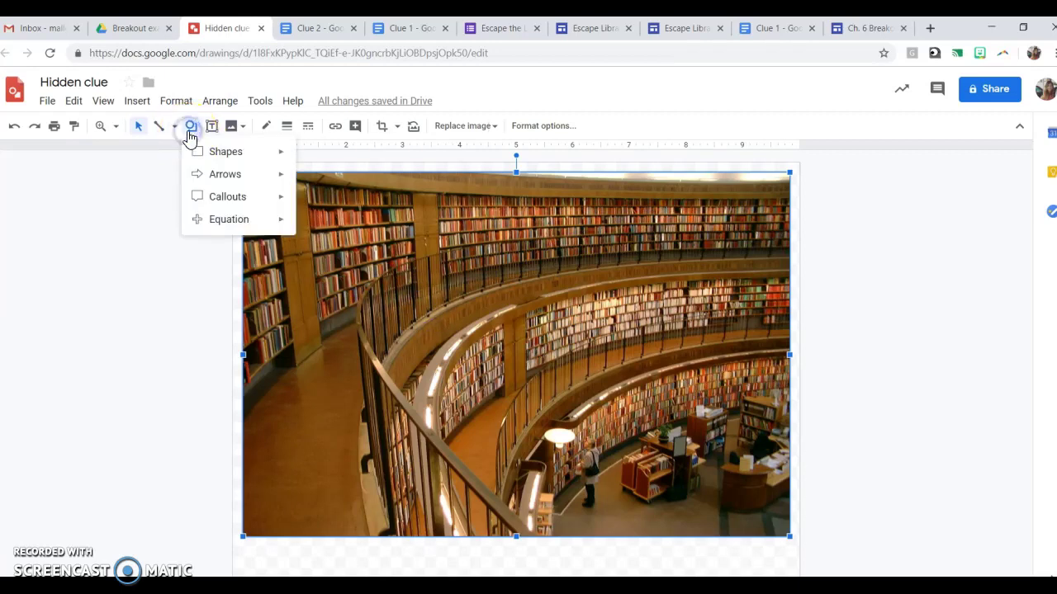
{"action": "mouse_move", "coordinate": [202, 151]}
{"action": "left_click", "coordinate": [308, 158]}
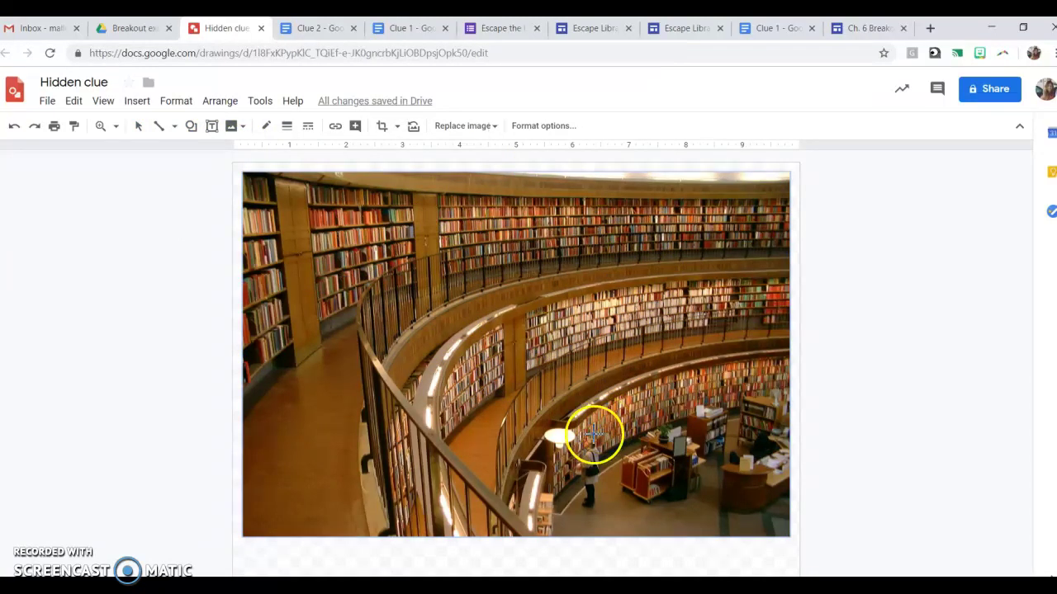
{"action": "left_click_drag", "start_coordinate": [568, 437], "coordinate": [623, 467]}
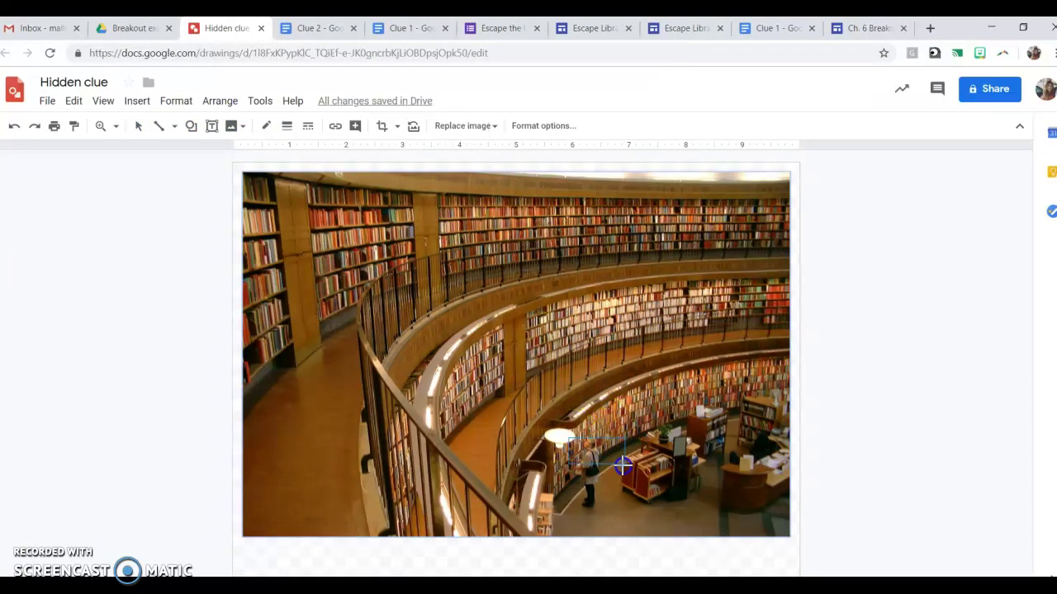
{"action": "left_click_drag", "start_coordinate": [612, 512], "coordinate": [612, 512]}
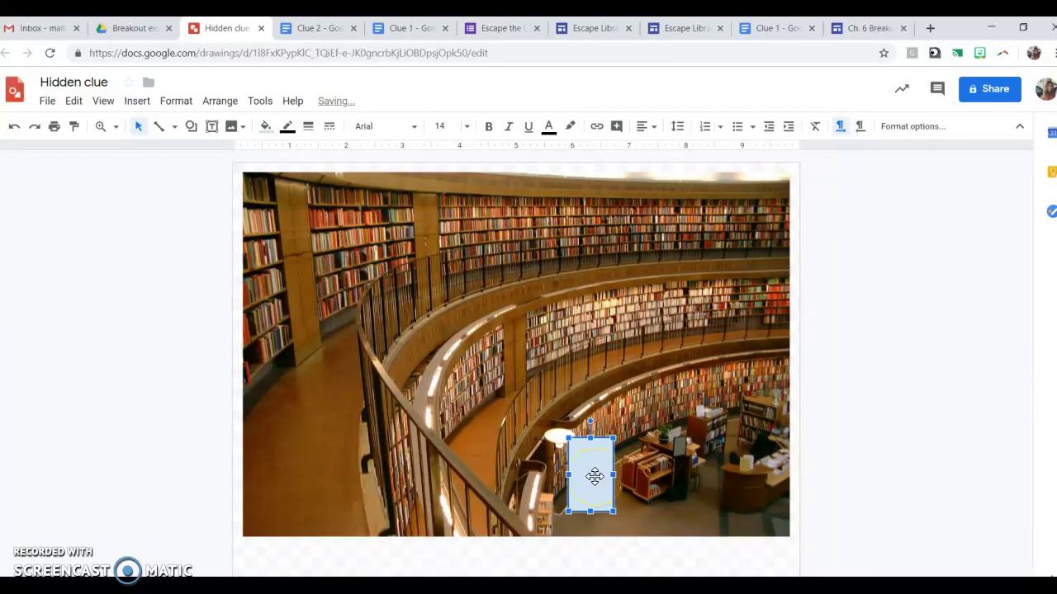
Make the rectangle's fill and border transparent
{"action": "left_click", "coordinate": [267, 130]}
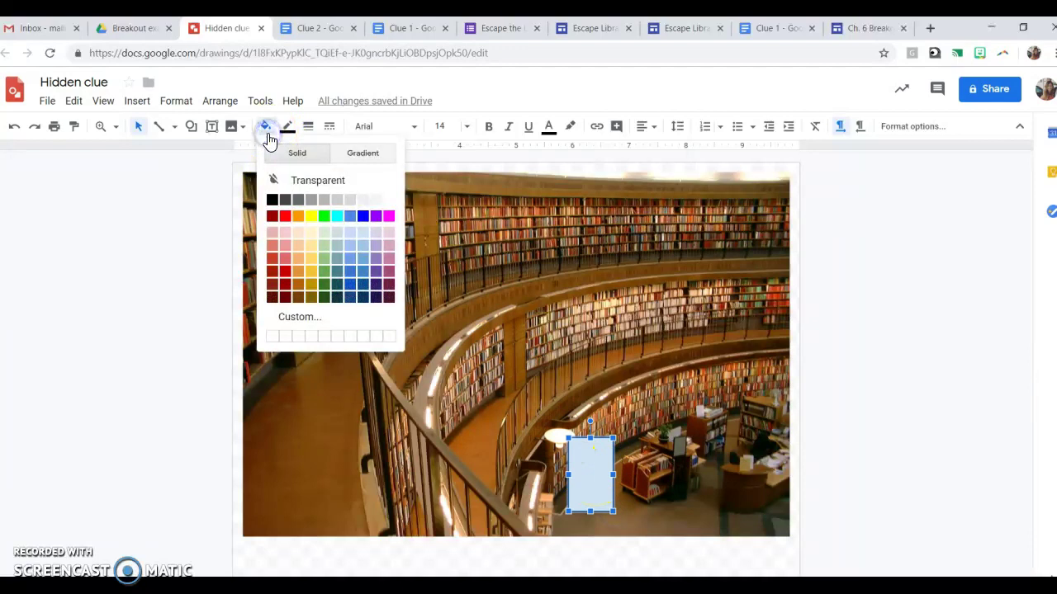
{"action": "left_click", "coordinate": [280, 182]}
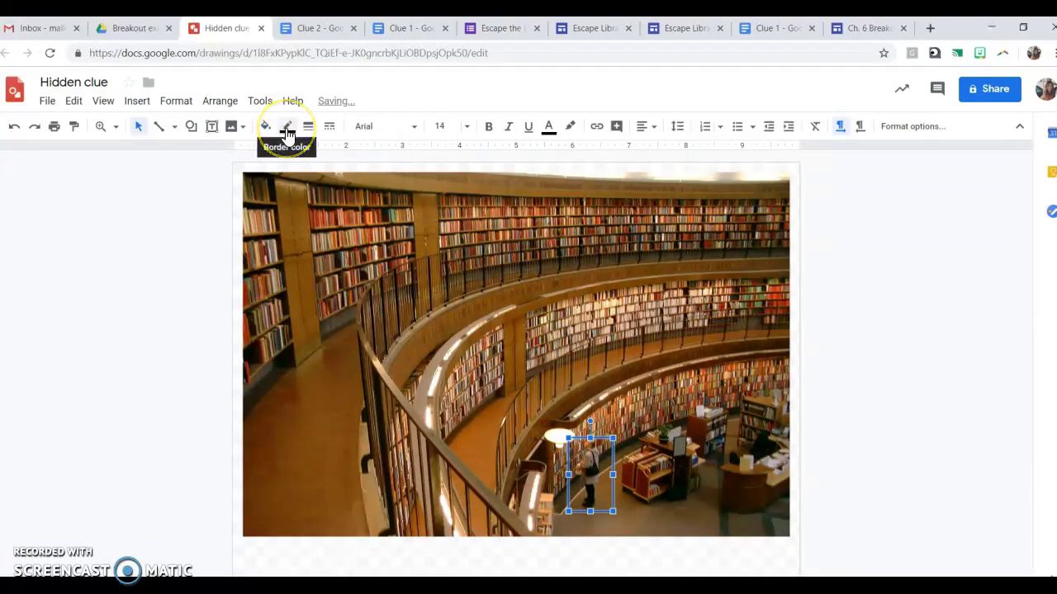
{"action": "left_click", "coordinate": [287, 130]}
{"action": "left_click", "coordinate": [295, 153]}
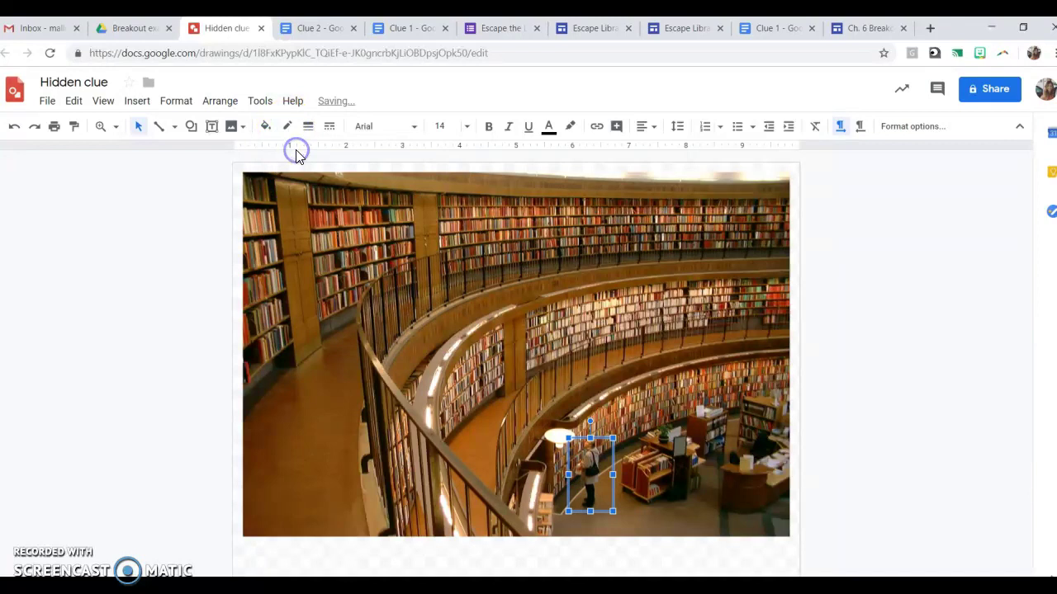
{"action": "left_click", "coordinate": [906, 435]}
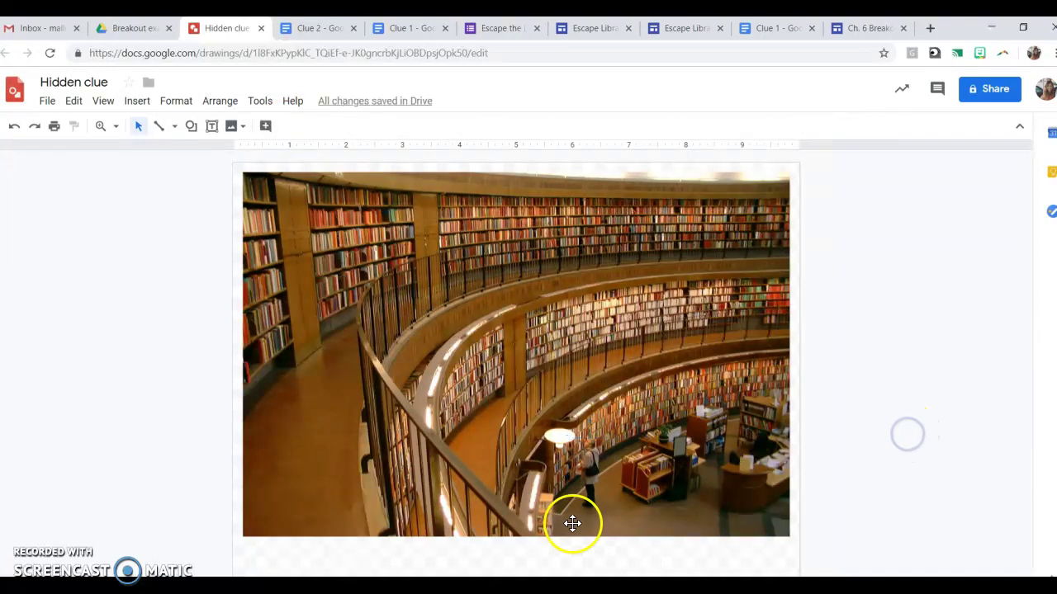
{"action": "left_click", "coordinate": [596, 472]}
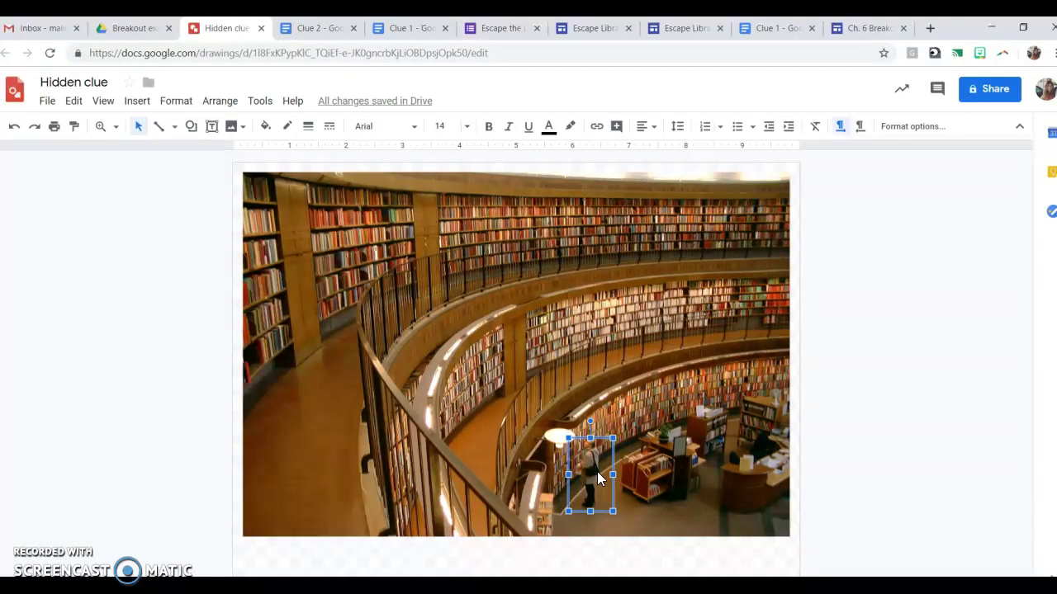
Create a Google Doc named "Hidden Clue" in the Breakout example folder, containing "4 x 12 = ___" in 50-point Coming Soon
{"action": "left_click", "coordinate": [130, 33]}
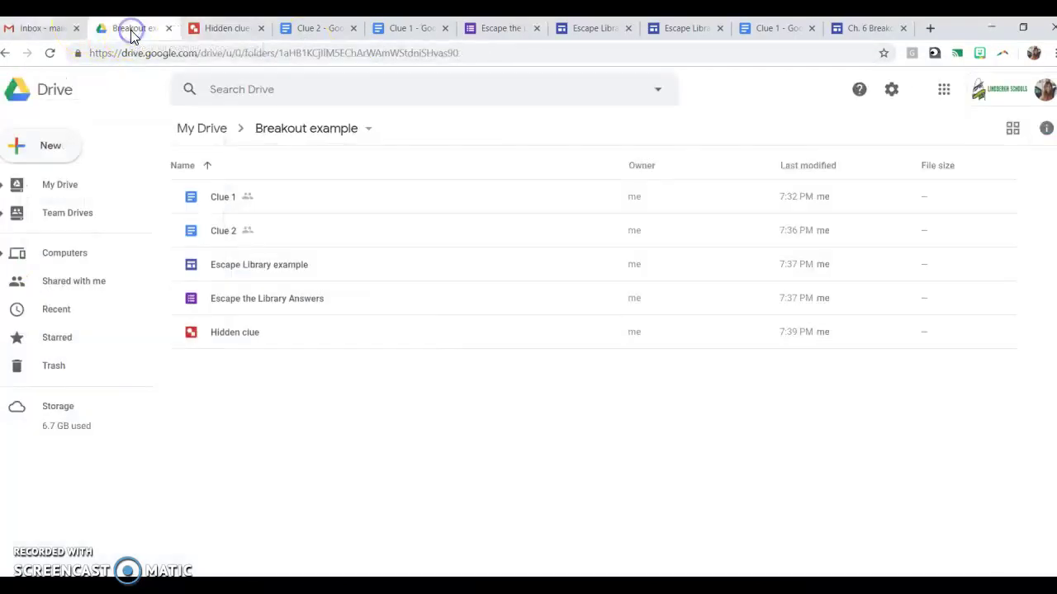
{"action": "left_click", "coordinate": [52, 152]}
{"action": "left_click", "coordinate": [107, 251]}
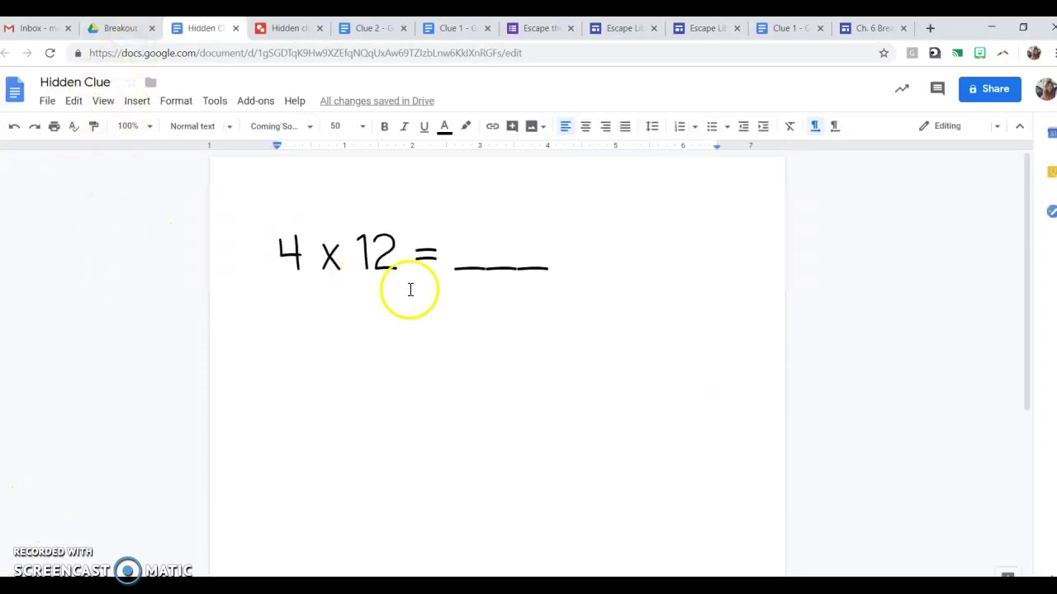
{"action": "left_click", "coordinate": [731, 246]}
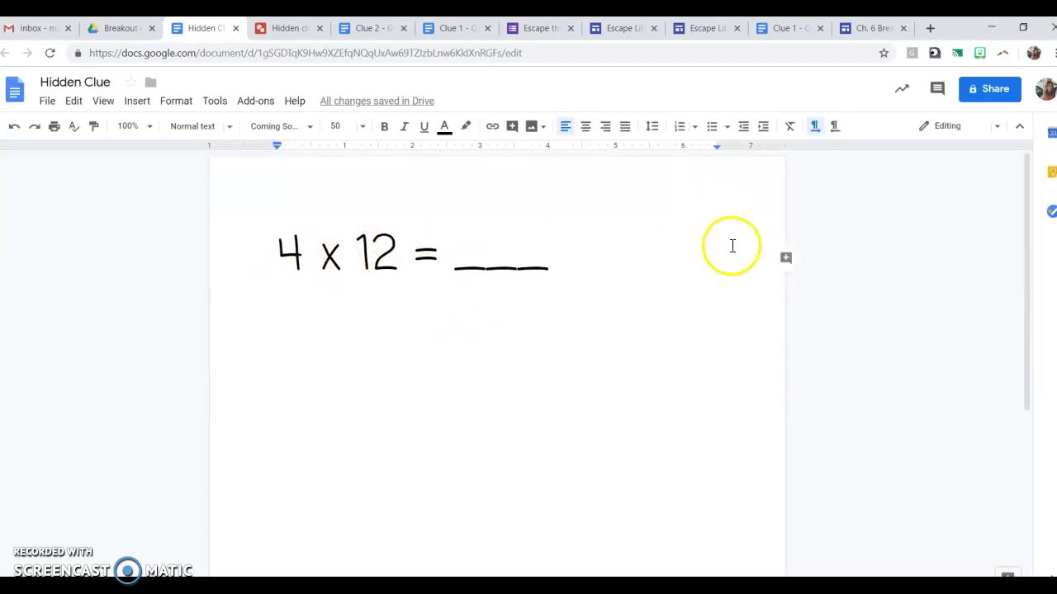
Set the Hidden Clue document's link sharing to On - Lindbergh Schools and copy its link
{"action": "left_click", "coordinate": [1002, 92]}
{"action": "left_click", "coordinate": [683, 398]}
{"action": "left_click", "coordinate": [661, 259]}
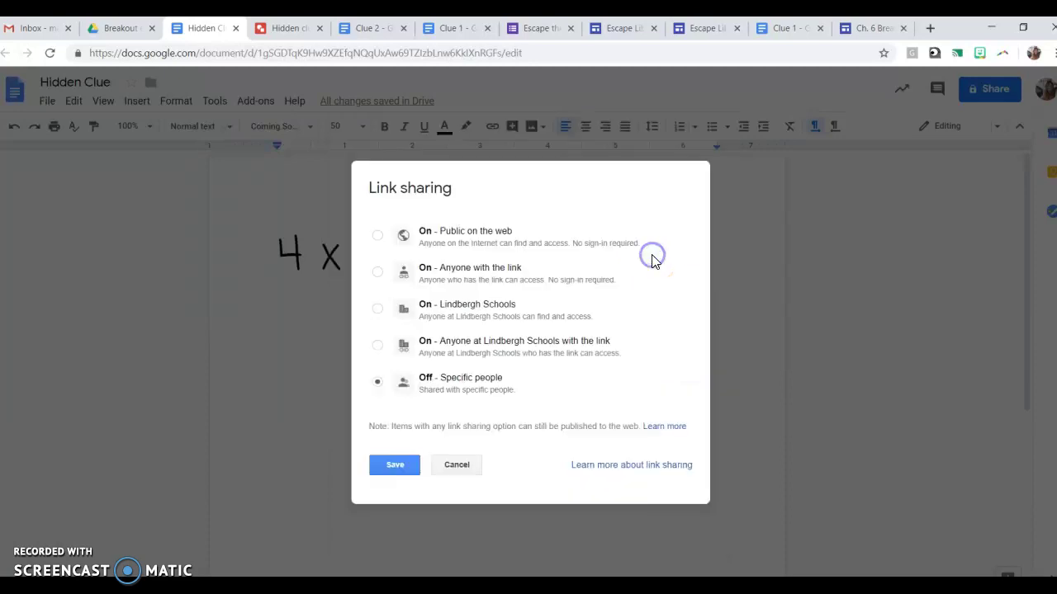
{"action": "left_click", "coordinate": [506, 312]}
{"action": "left_click", "coordinate": [410, 489]}
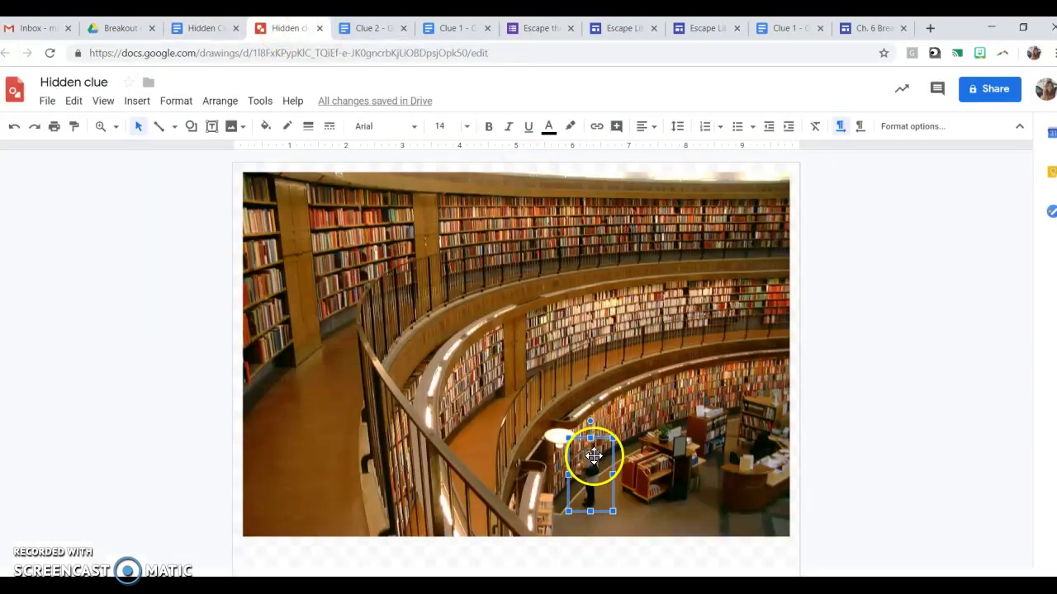
Link the transparent rectangle in the Hidden clue drawing to the Hidden Clue document
{"action": "double_click", "coordinate": [588, 460]}
{"action": "left_click", "coordinate": [581, 457]}
{"action": "left_click", "coordinate": [581, 456]}
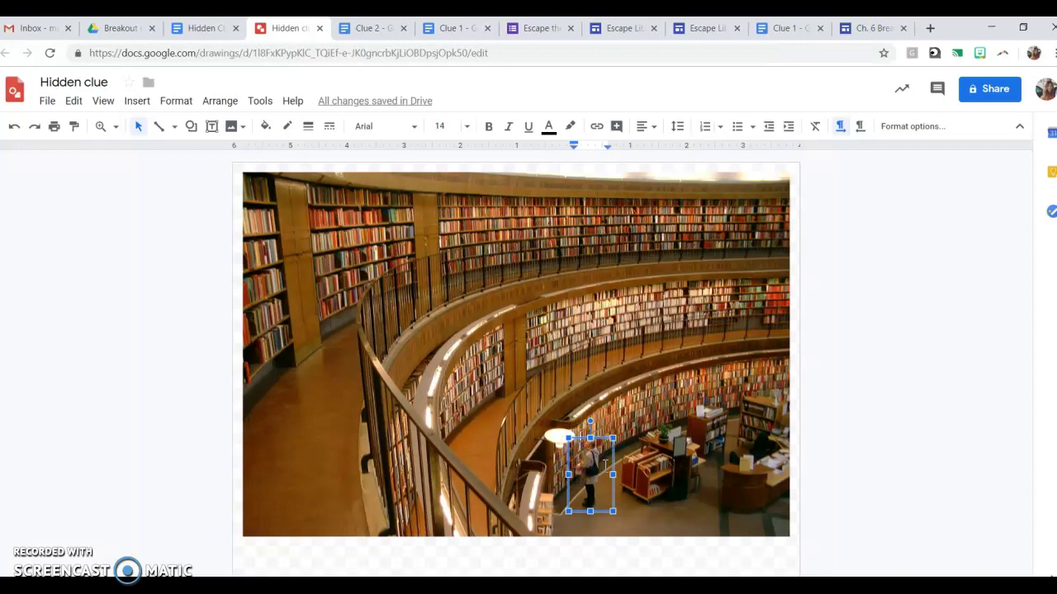
{"action": "left_click", "coordinate": [601, 509]}
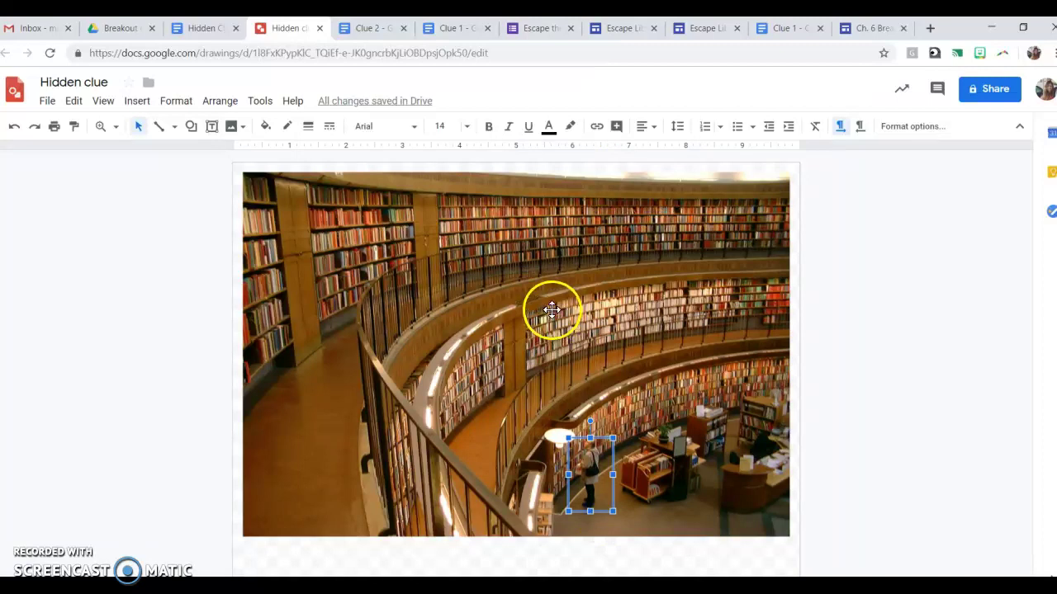
{"action": "left_click", "coordinate": [602, 129]}
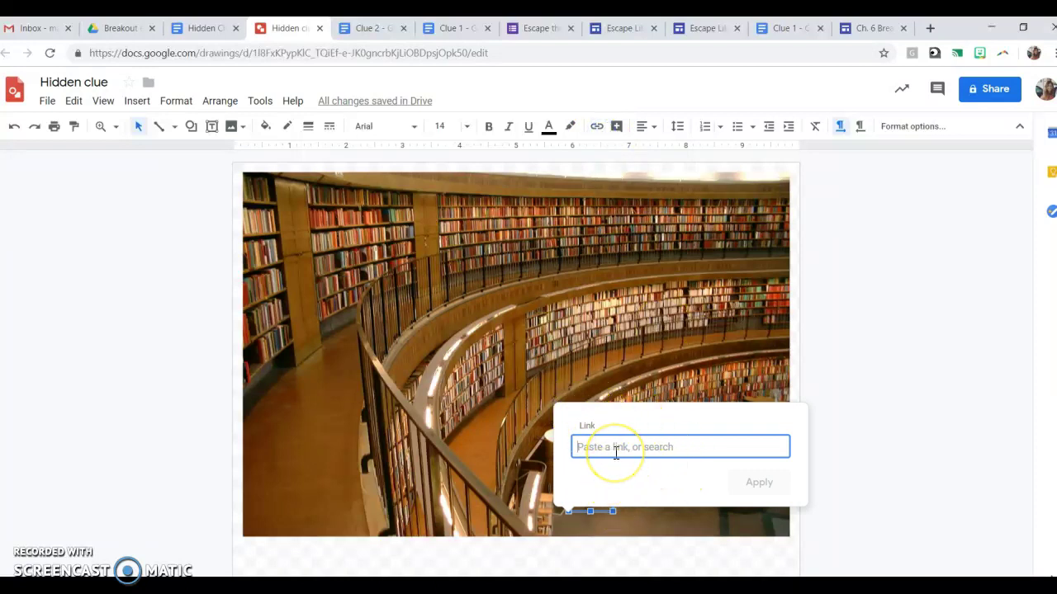
{"action": "key", "text": "ctrl+v"}
{"action": "left_click", "coordinate": [760, 484]}
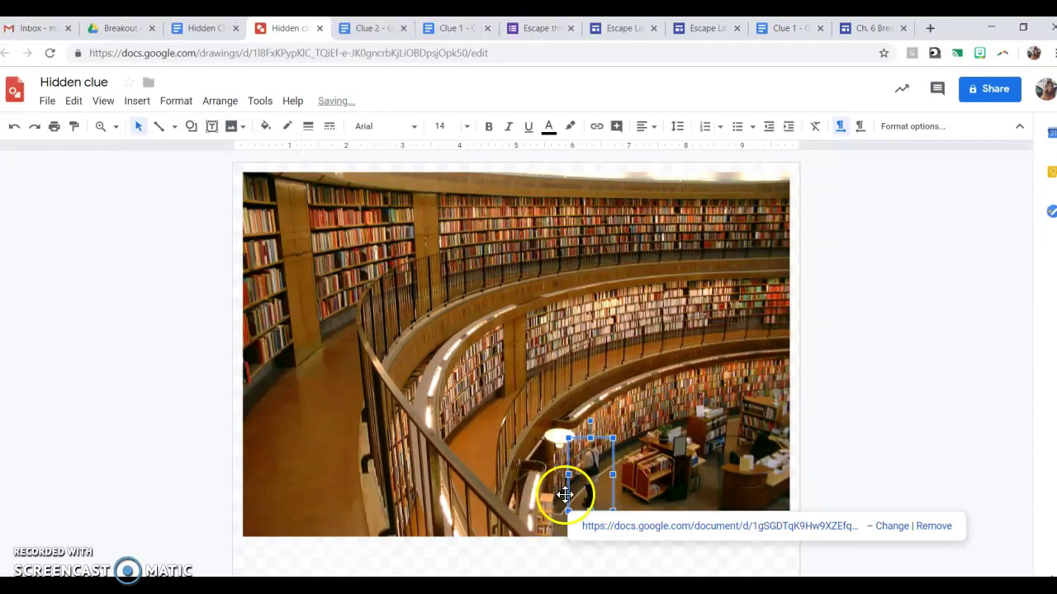
{"action": "left_click", "coordinate": [935, 343]}
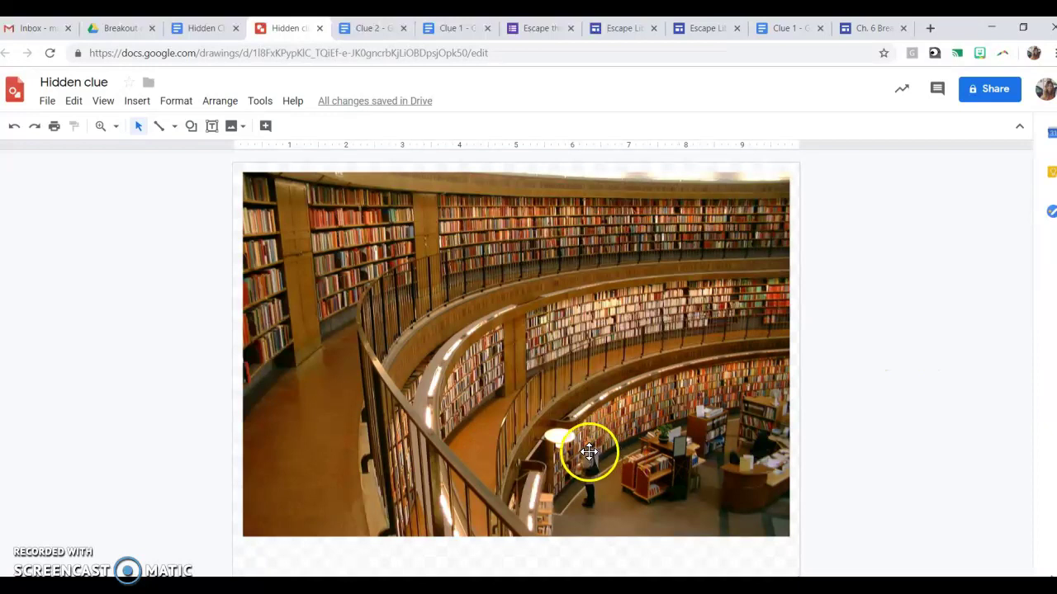
Set the Hidden clue drawing's link sharing to On - Lindbergh Schools
{"action": "left_click", "coordinate": [989, 95]}
{"action": "left_click", "coordinate": [686, 395]}
{"action": "left_click", "coordinate": [667, 255]}
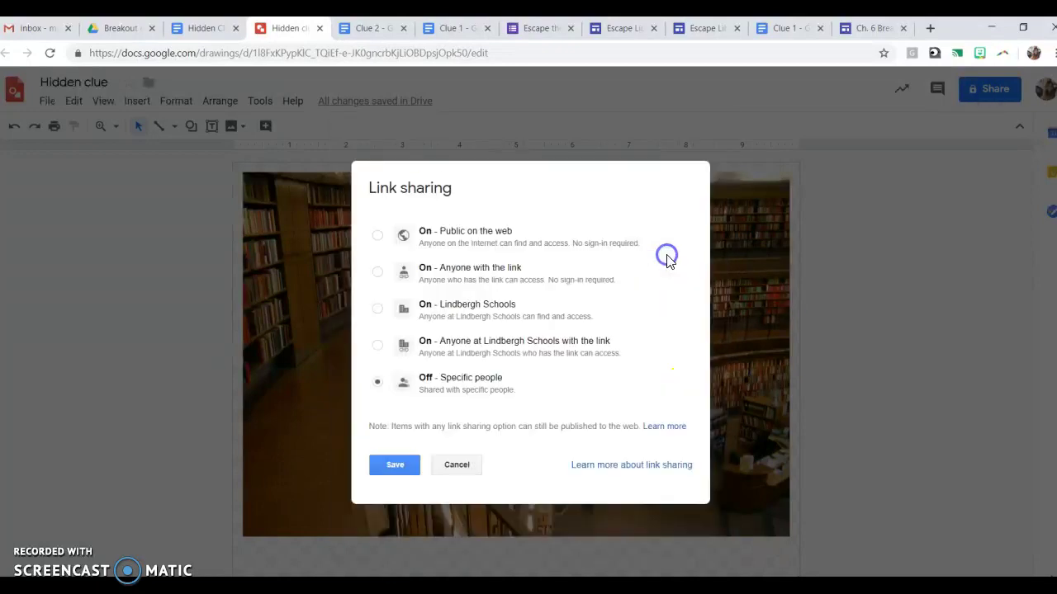
{"action": "left_click", "coordinate": [489, 312]}
{"action": "left_click", "coordinate": [385, 492]}
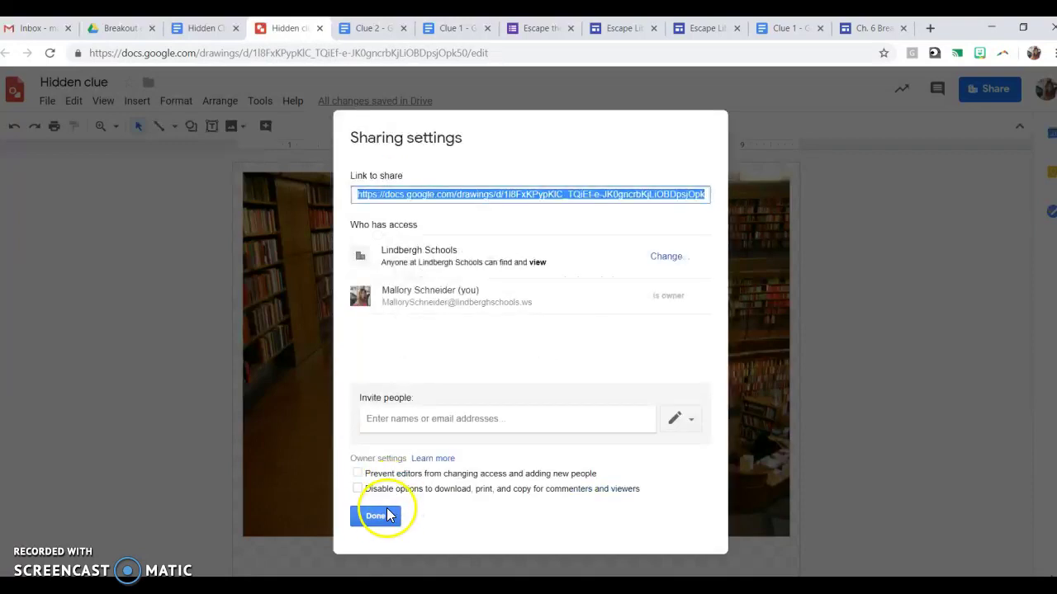
{"action": "left_click", "coordinate": [386, 512]}
Search Drive for "hidden clue" from the Escape Library example site and insert the Hidden clue drawing into the page
{"action": "left_click", "coordinate": [541, 31]}
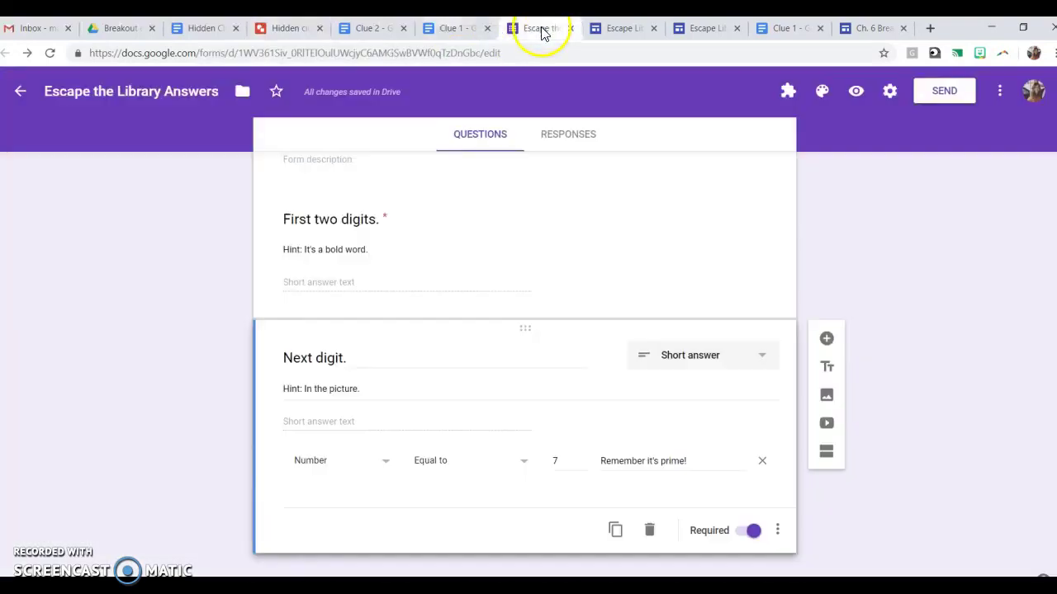
{"action": "left_click", "coordinate": [611, 28]}
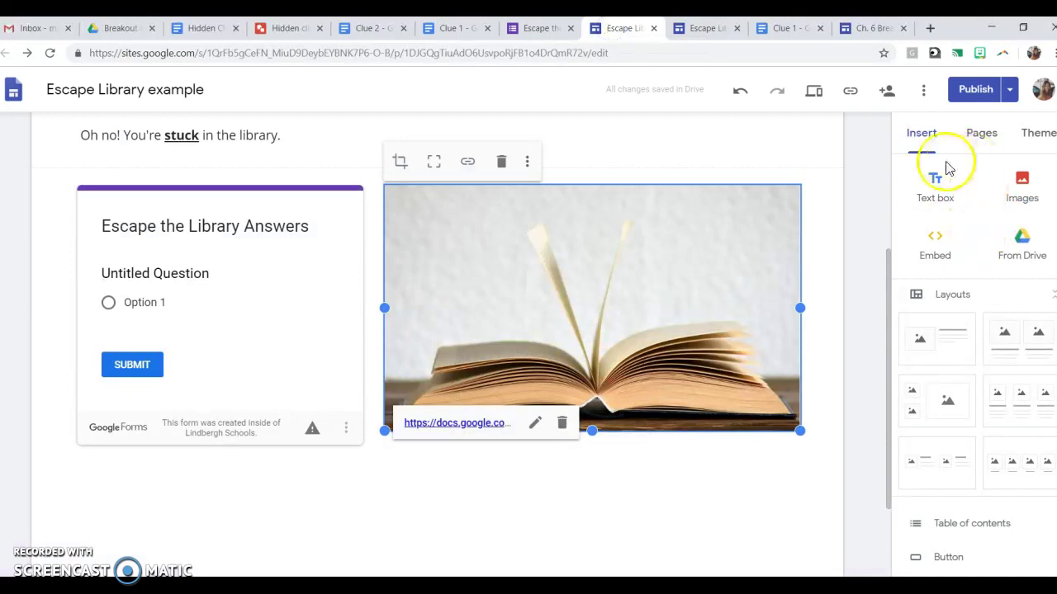
{"action": "left_click", "coordinate": [1020, 240]}
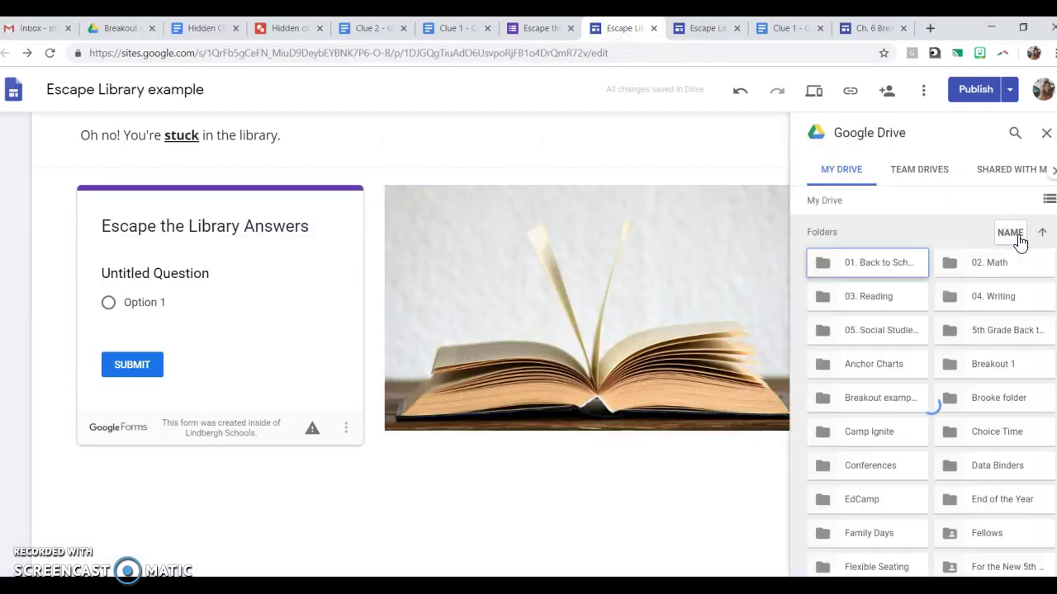
{"action": "left_click", "coordinate": [1016, 133]}
{"action": "type", "text": "hidden clue"}
{"action": "key", "text": "Return"}
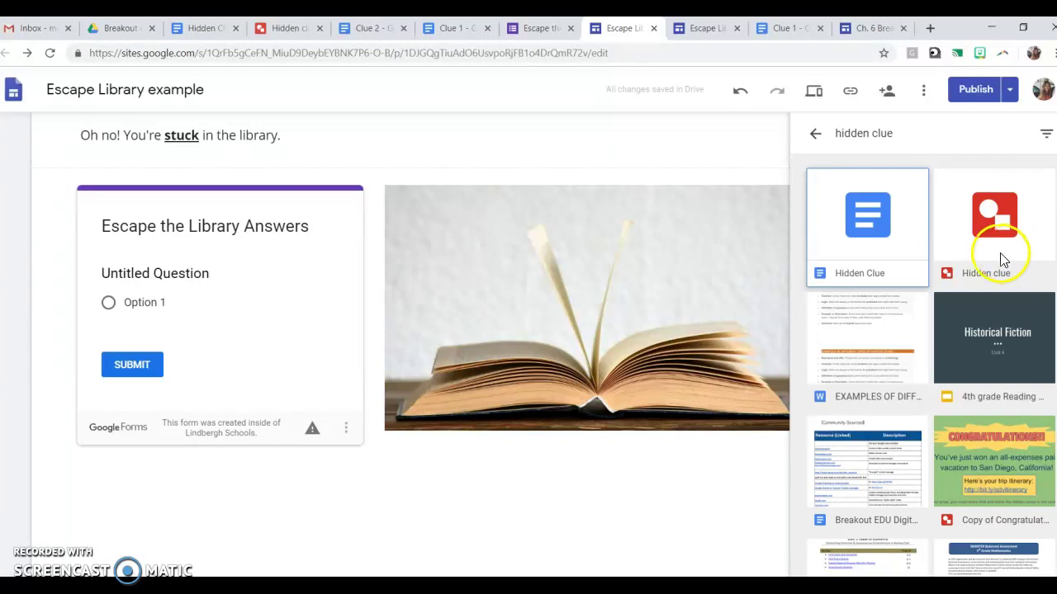
{"action": "left_click", "coordinate": [977, 258]}
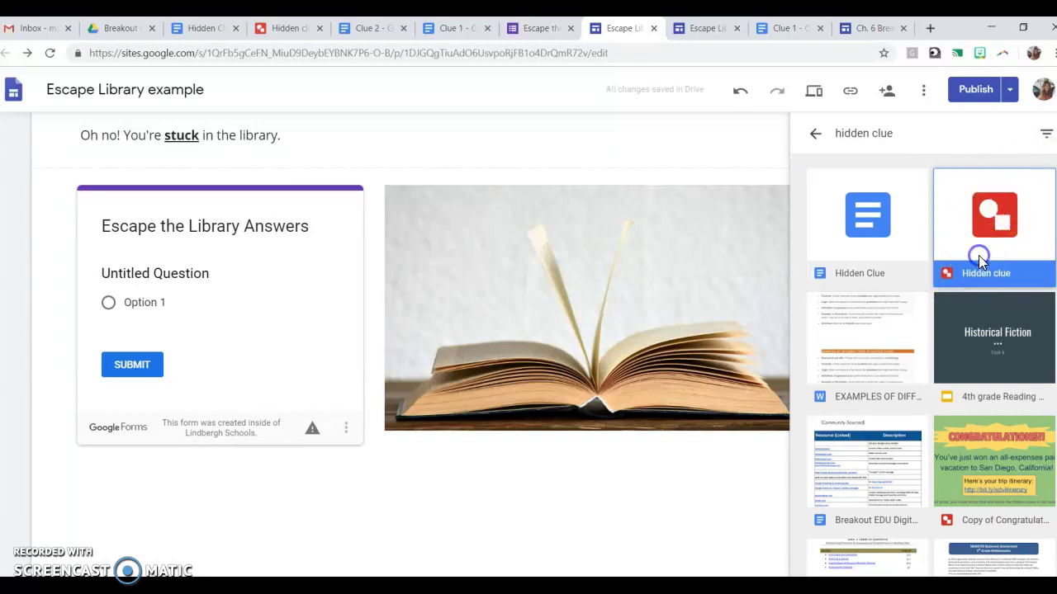
{"action": "left_click", "coordinate": [1032, 573]}
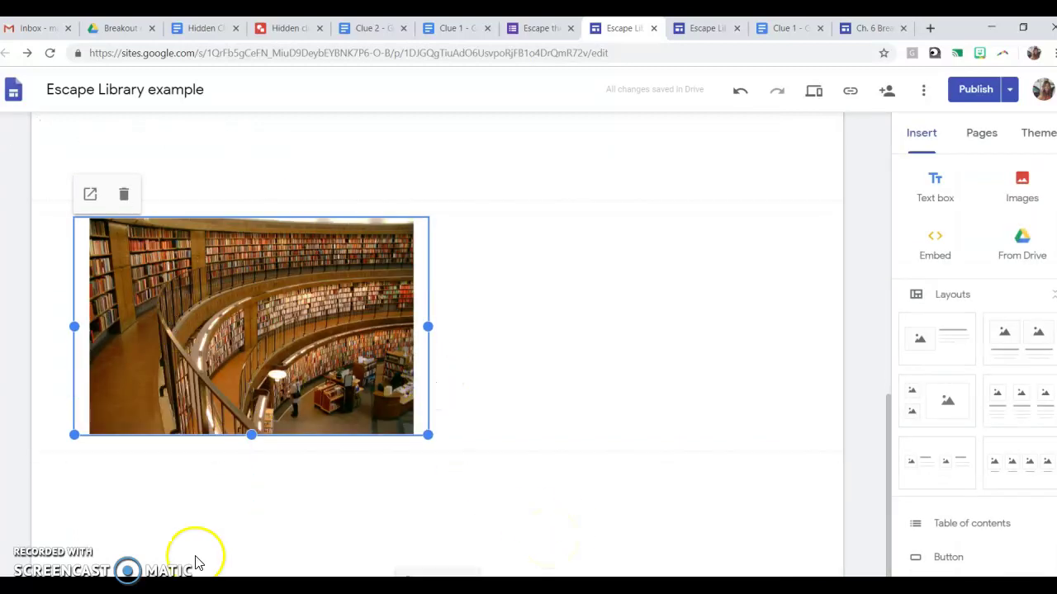
Switch to the Escape the Library Answers form and add a short answer question titled "Next two digits."
{"action": "left_click", "coordinate": [437, 28]}
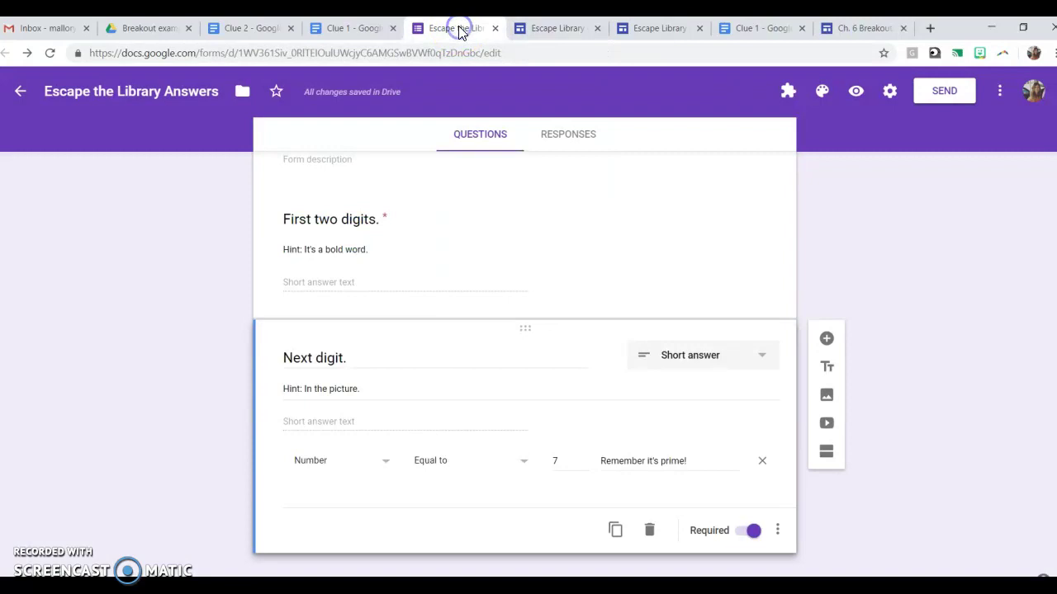
{"action": "left_click", "coordinate": [826, 339]}
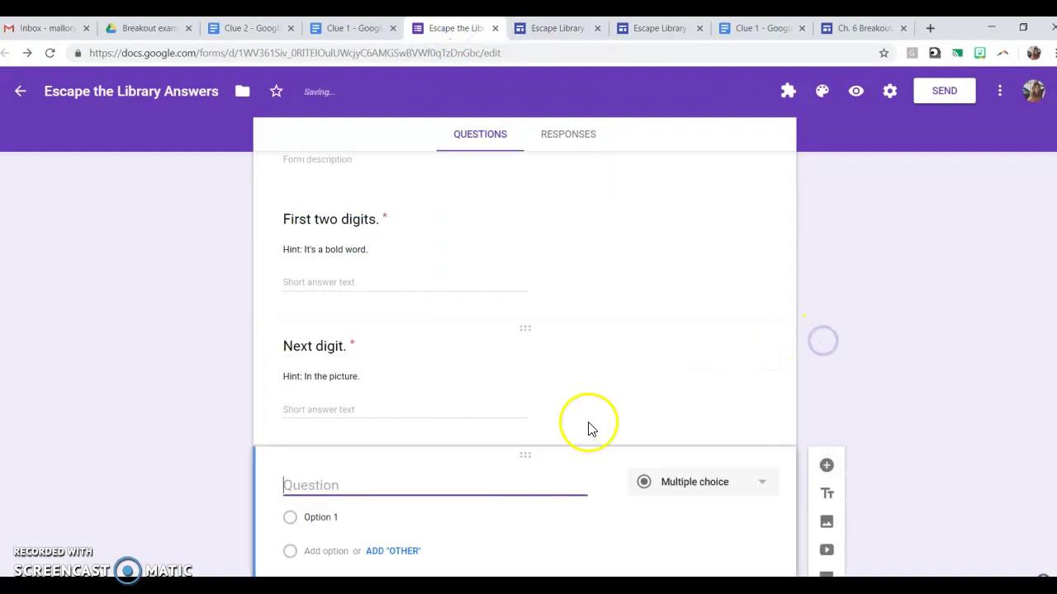
{"action": "type", "text": "Next two digits."}
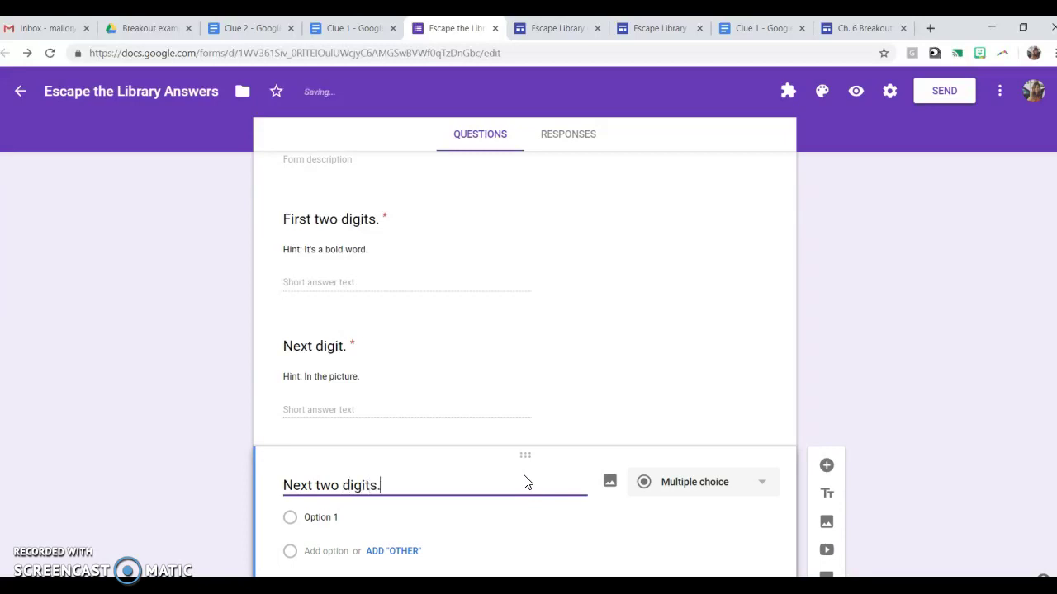
{"action": "left_click", "coordinate": [750, 482]}
{"action": "left_click", "coordinate": [732, 487]}
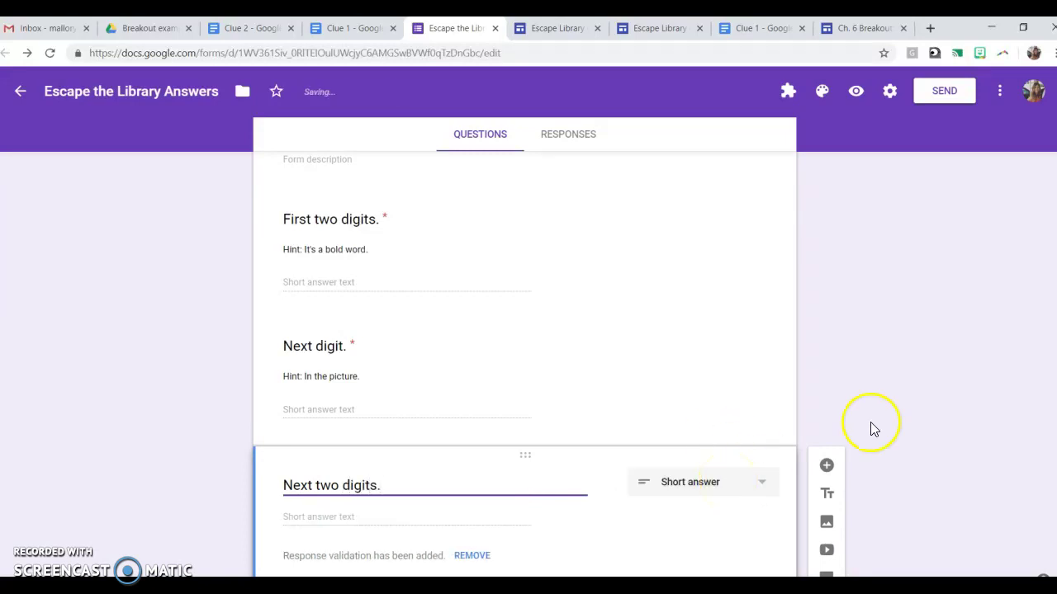
Make the "Next two digits." question required and give it the description "Hint: The big library."
{"action": "left_click", "coordinate": [781, 535]}
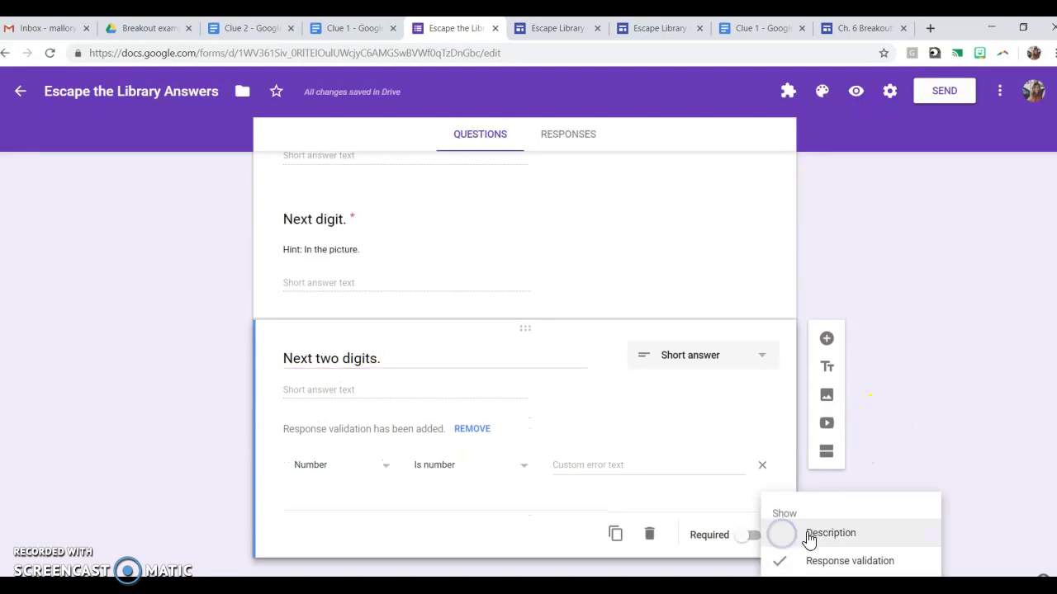
{"action": "left_click", "coordinate": [809, 533]}
{"action": "left_click", "coordinate": [750, 566]}
{"action": "left_click", "coordinate": [337, 387]}
{"action": "type", "text": "Hint: The big library."}
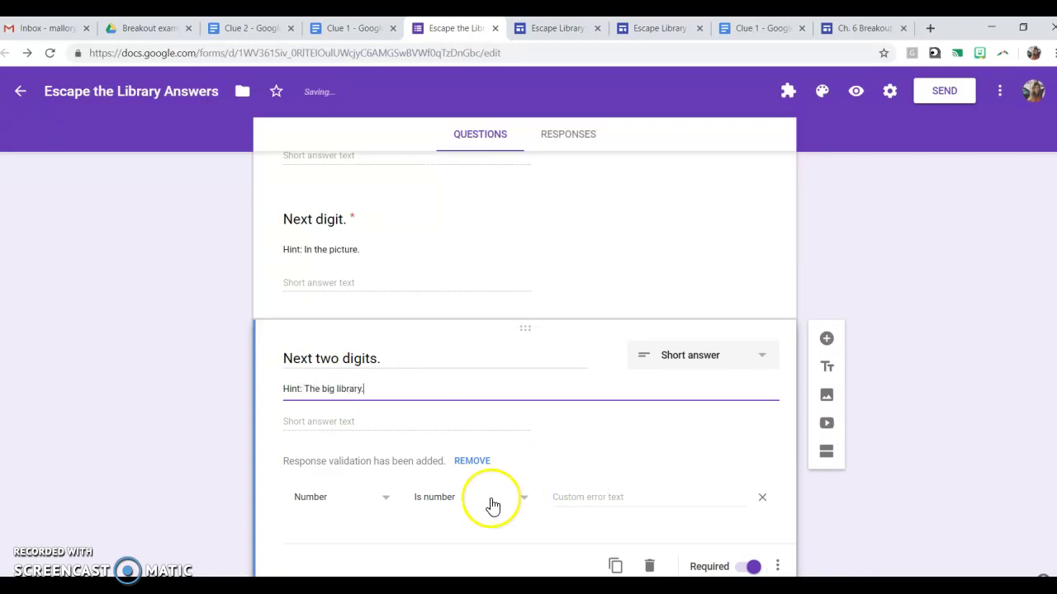
Validate the "Next two digits." answer as a number equal to 48 with the error text "Click on the person."
{"action": "left_click", "coordinate": [489, 500]}
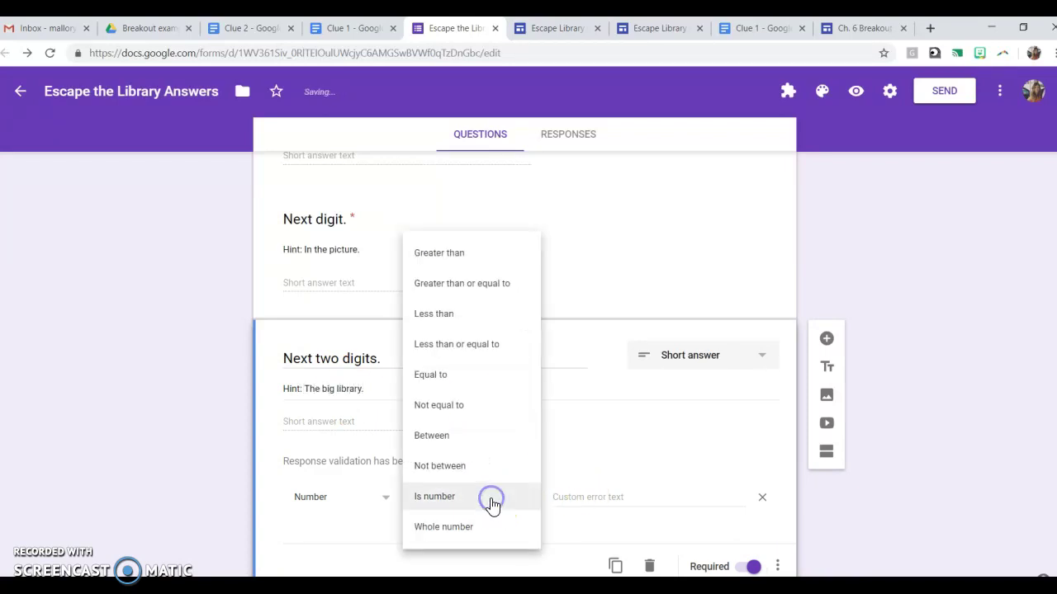
{"action": "left_click", "coordinate": [470, 373]}
{"action": "left_click", "coordinate": [560, 495]}
{"action": "type", "text": "48"}
{"action": "left_click", "coordinate": [623, 497]}
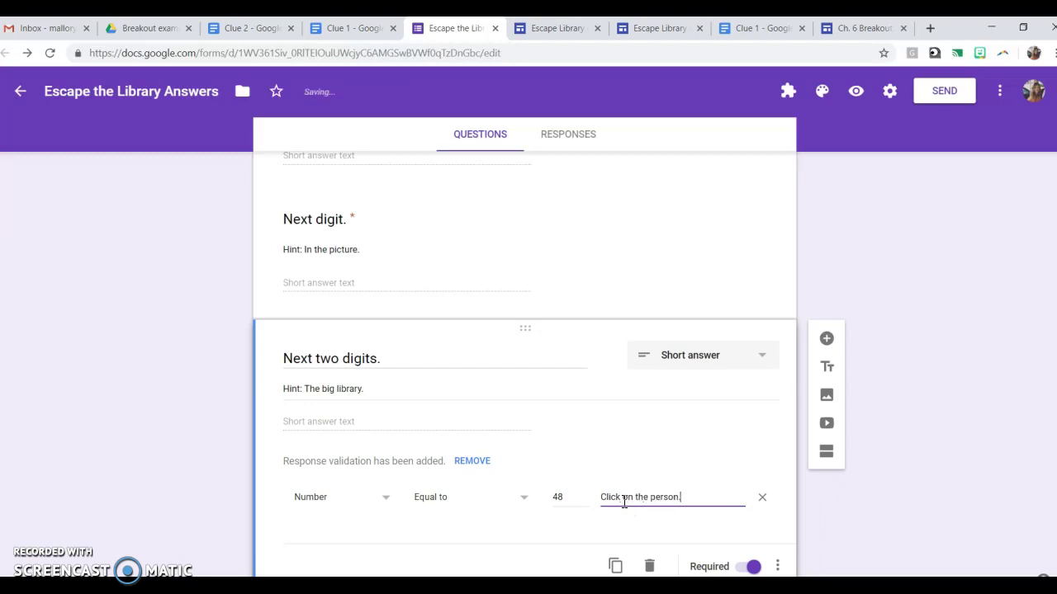
{"action": "scroll", "coordinate": [872, 528], "scroll_direction": "down", "scroll_amount": 1}
{"action": "left_click", "coordinate": [873, 502]}
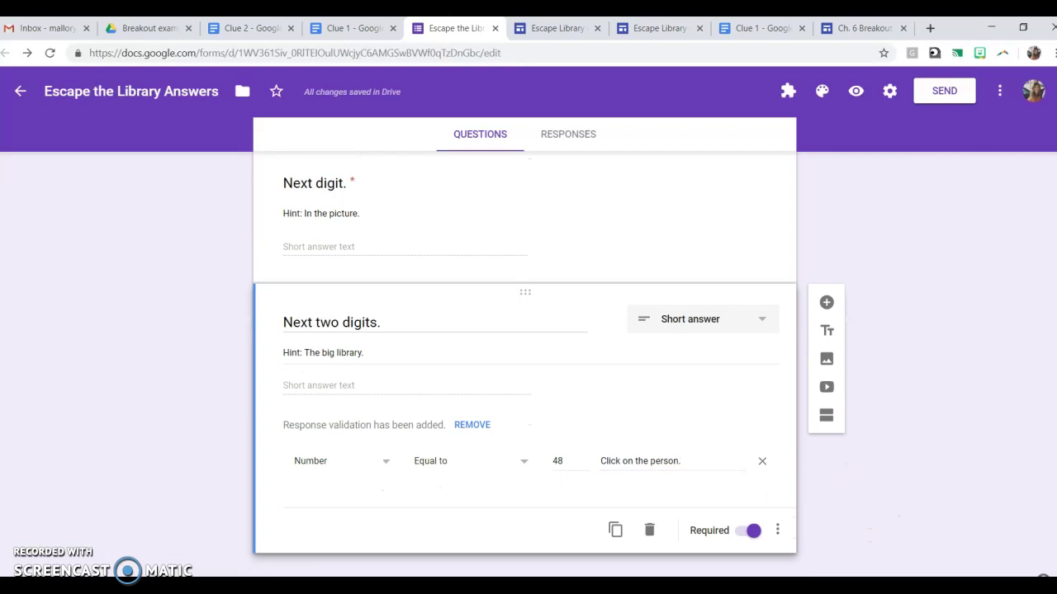
Add a new section to the form after the "Next two digits." question
{"action": "left_click", "coordinate": [746, 426]}
{"action": "left_click_drag", "start_coordinate": [488, 294], "coordinate": [513, 395]}
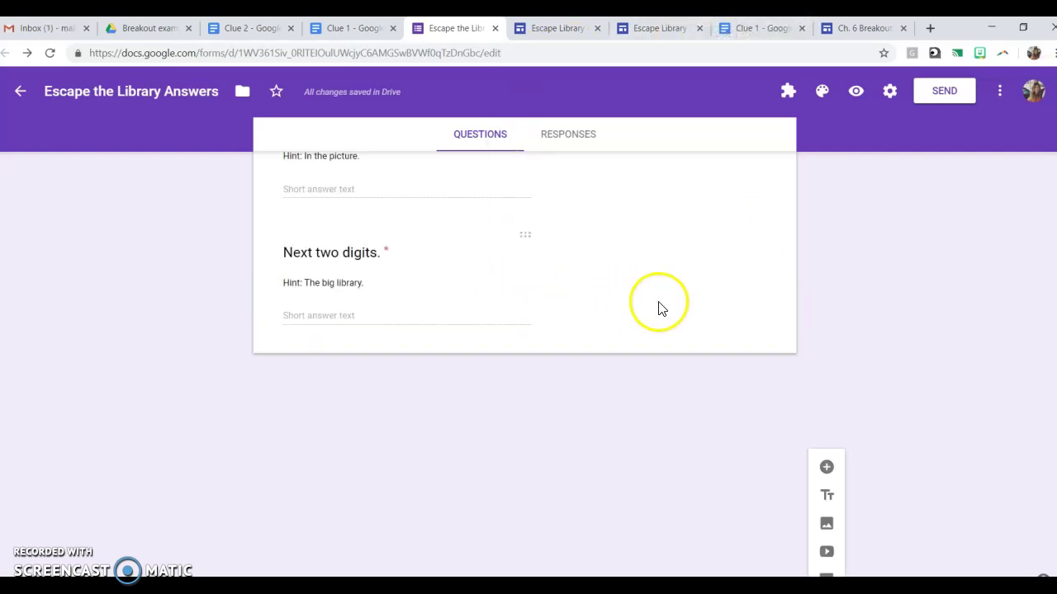
{"action": "left_click", "coordinate": [602, 283]}
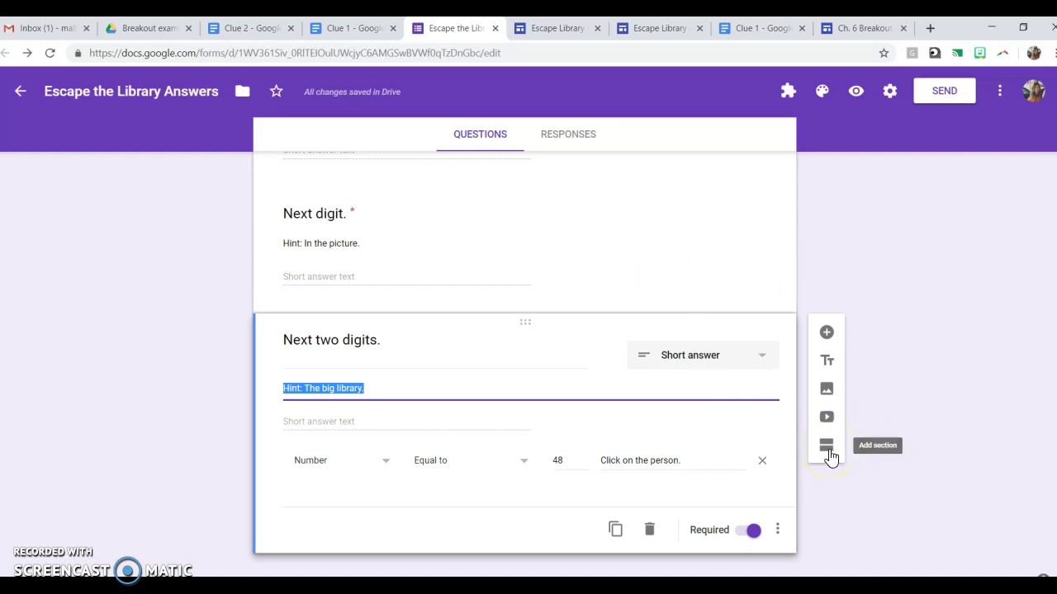
{"action": "left_click", "coordinate": [827, 446]}
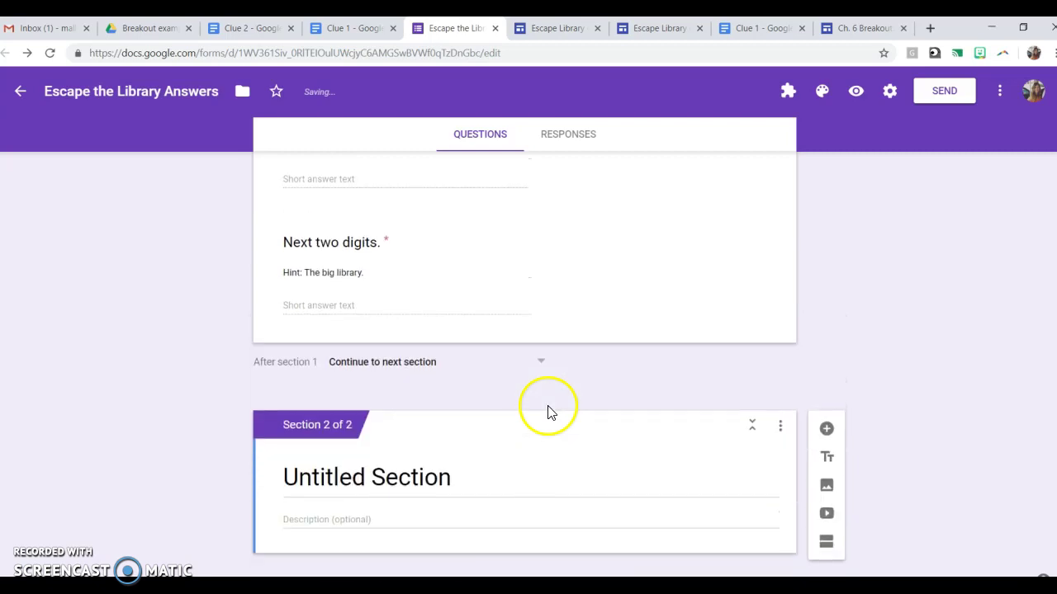
Title the new section "Say this code to" followed by the teacher's name, and set its description to "Book fair"
{"action": "left_click", "coordinate": [368, 480]}
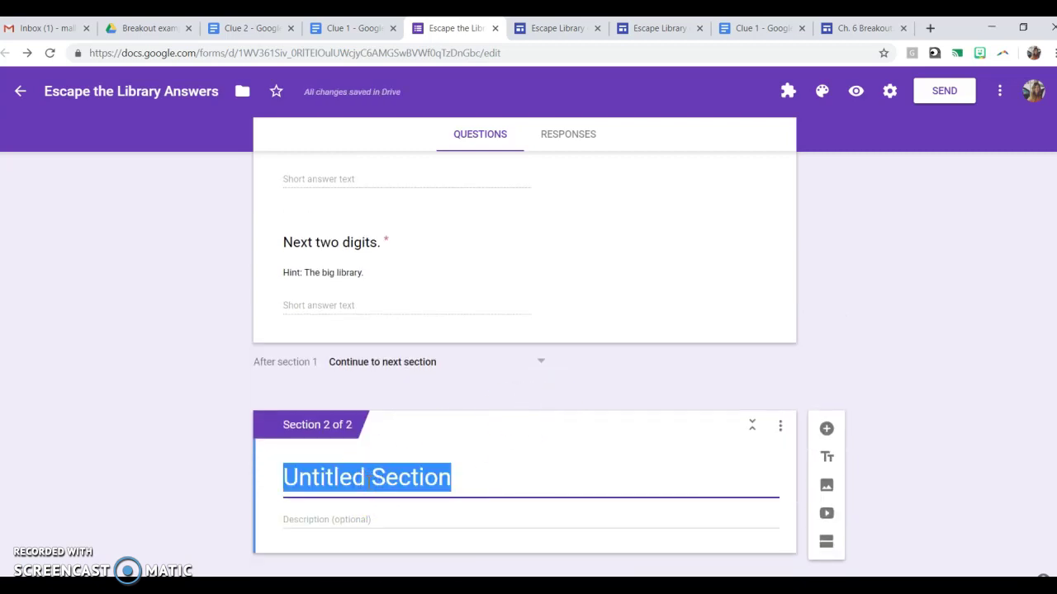
{"action": "type", "text": "S"}
{"action": "key", "text": "BackSpace"}
{"action": "type", "text": "Say this code to"}
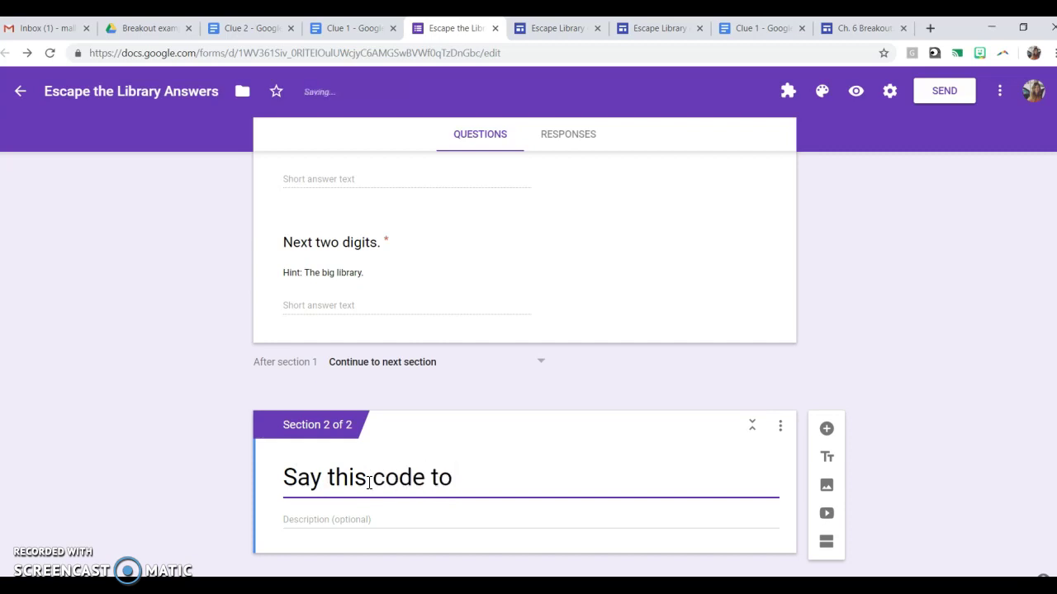
{"action": "type", "text": " Mrs. Schneider"}
{"action": "left_click", "coordinate": [335, 521]}
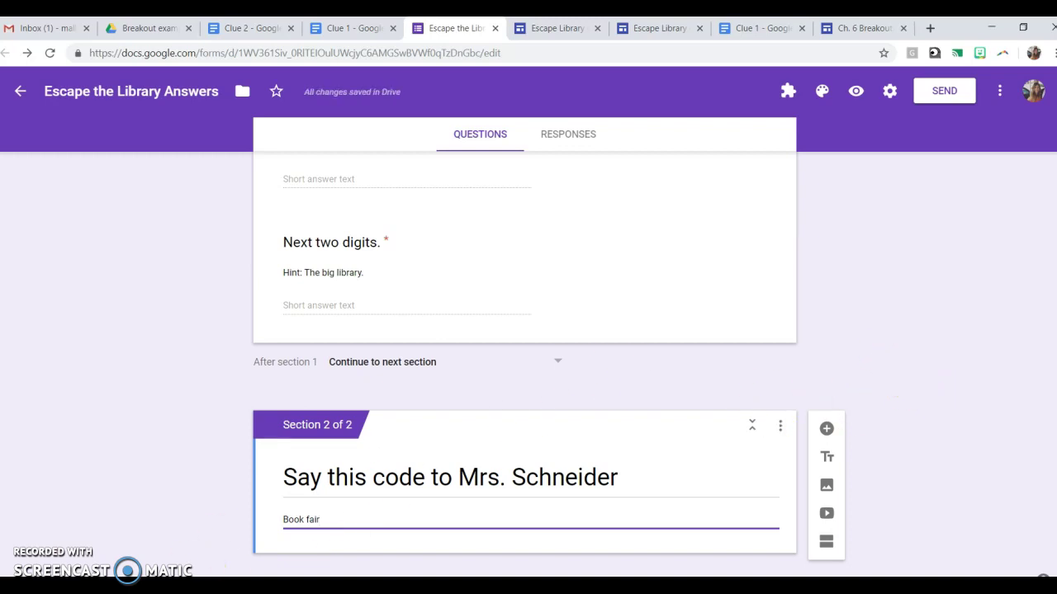
{"action": "scroll", "coordinate": [525, 347], "scroll_direction": "up", "scroll_amount": 10}
Reload the Escape Library example site editor and check the questions in the embedded answer form
{"action": "left_click", "coordinate": [559, 32]}
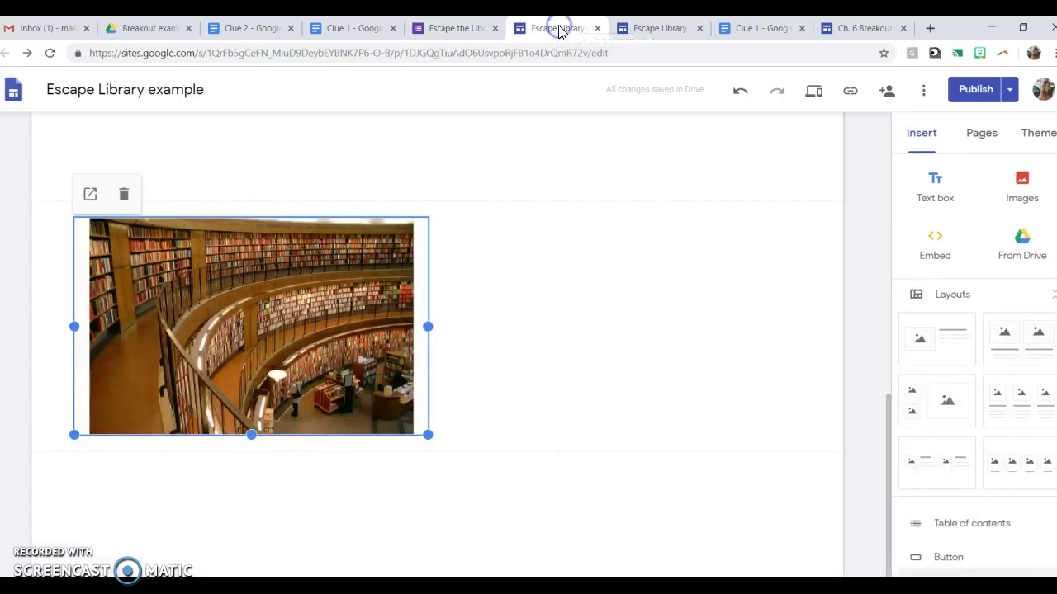
{"action": "scroll", "coordinate": [645, 314], "scroll_direction": "up", "scroll_amount": 2}
{"action": "scroll", "coordinate": [645, 366], "scroll_direction": "up", "scroll_amount": 6}
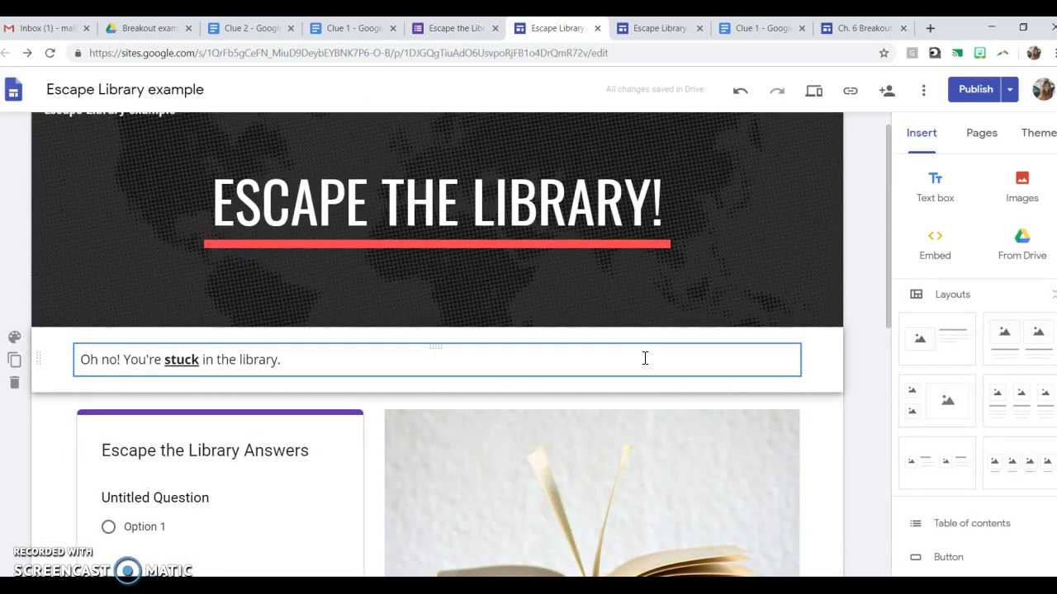
{"action": "left_click", "coordinate": [473, 56]}
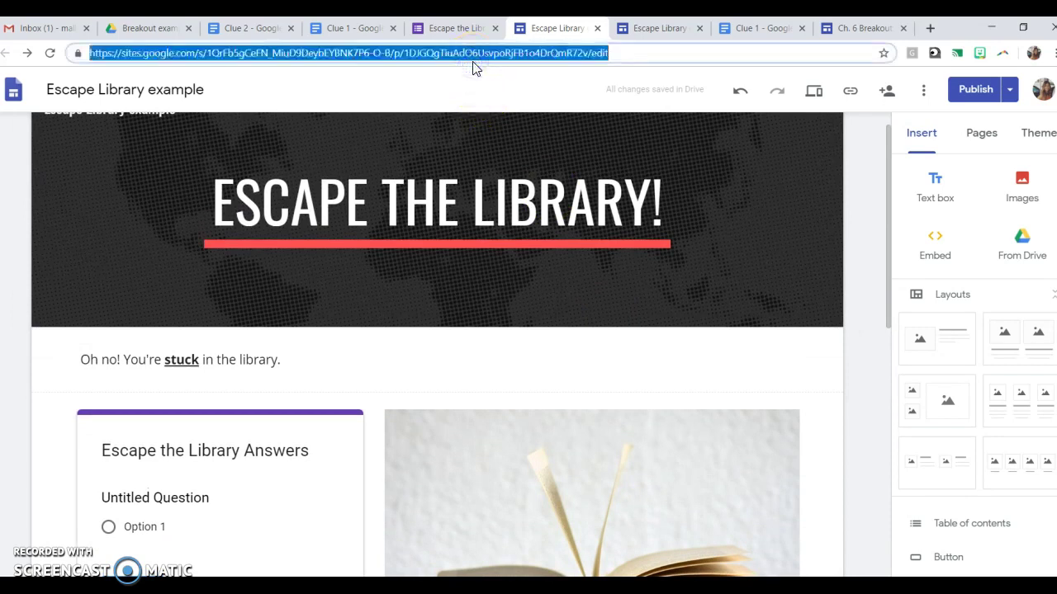
{"action": "key", "text": "Return"}
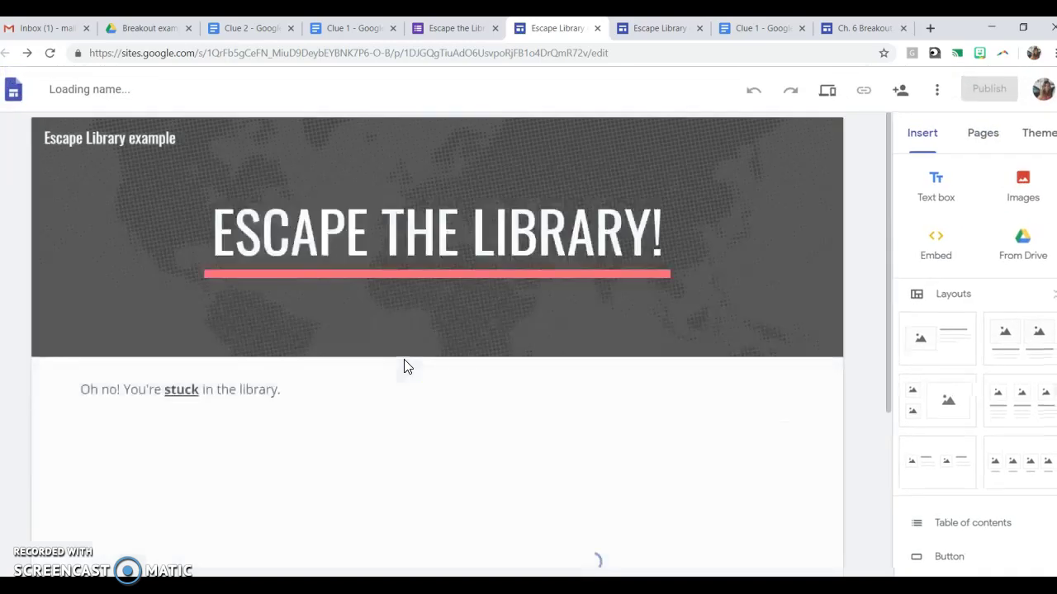
{"action": "left_click", "coordinate": [272, 389]}
{"action": "scroll", "coordinate": [276, 392], "scroll_direction": "down", "scroll_amount": 5}
{"action": "left_click", "coordinate": [277, 392]}
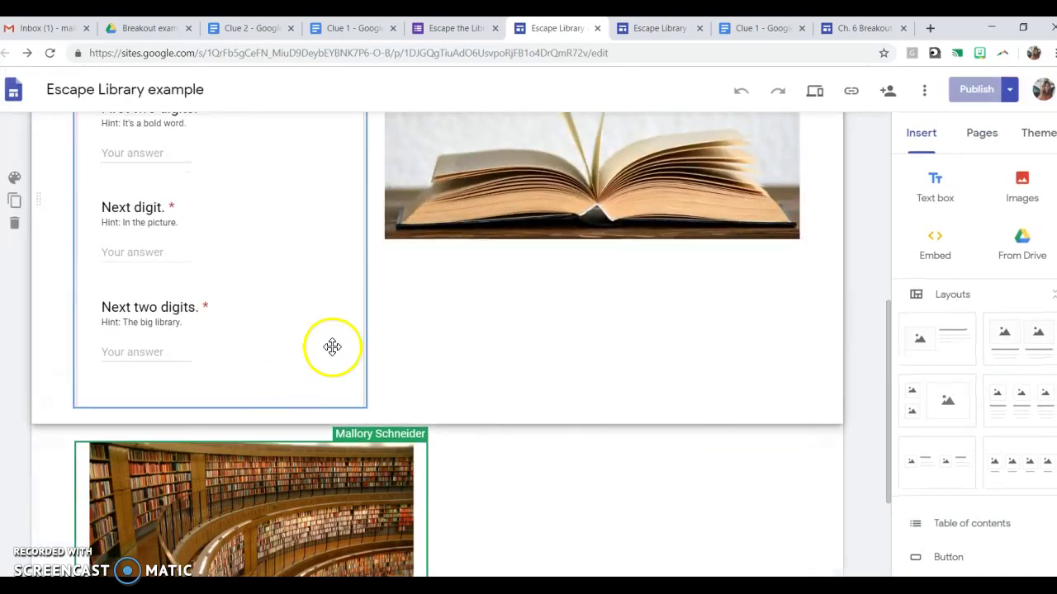
{"action": "scroll", "coordinate": [281, 319], "scroll_direction": "down", "scroll_amount": 3}
{"action": "scroll", "coordinate": [280, 319], "scroll_direction": "up", "scroll_amount": 5}
{"action": "scroll", "coordinate": [280, 319], "scroll_direction": "up", "scroll_amount": 3}
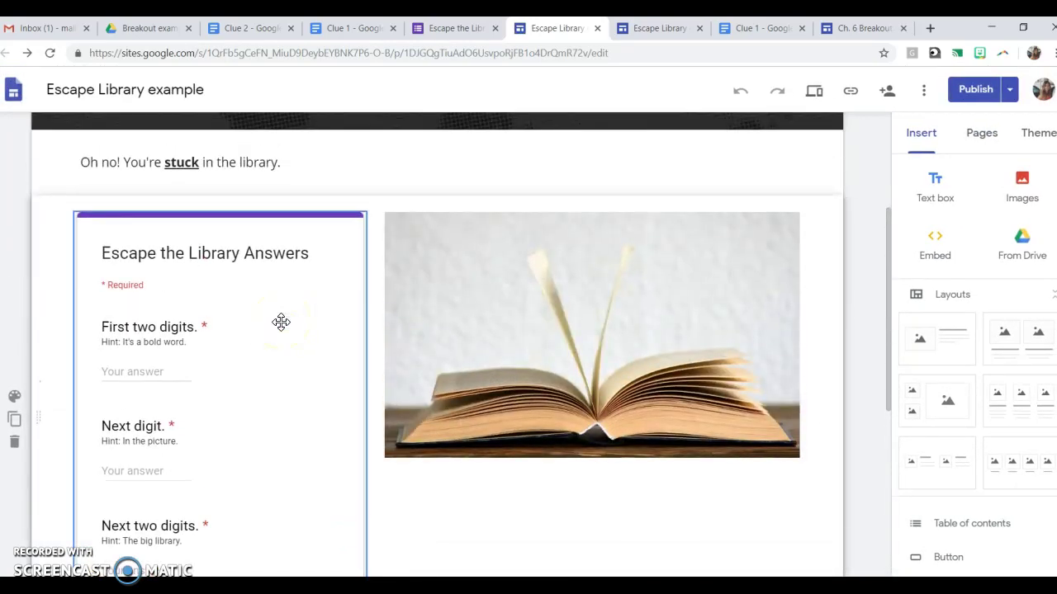
Publish the Escape Library example site and open the published version
{"action": "left_click", "coordinate": [971, 97]}
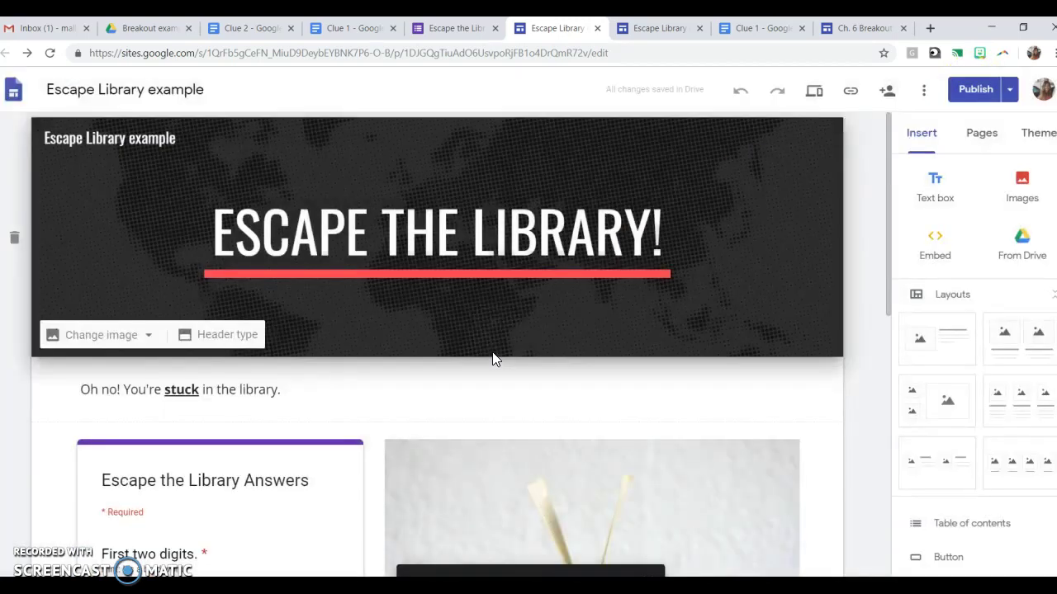
{"action": "left_click", "coordinate": [1002, 56]}
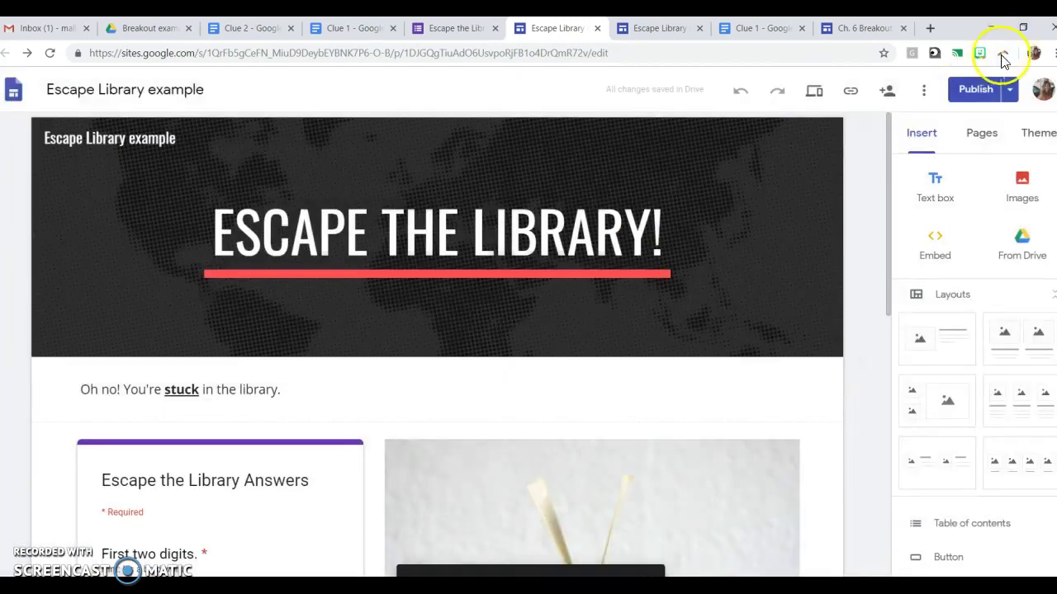
{"action": "left_click", "coordinate": [1010, 91]}
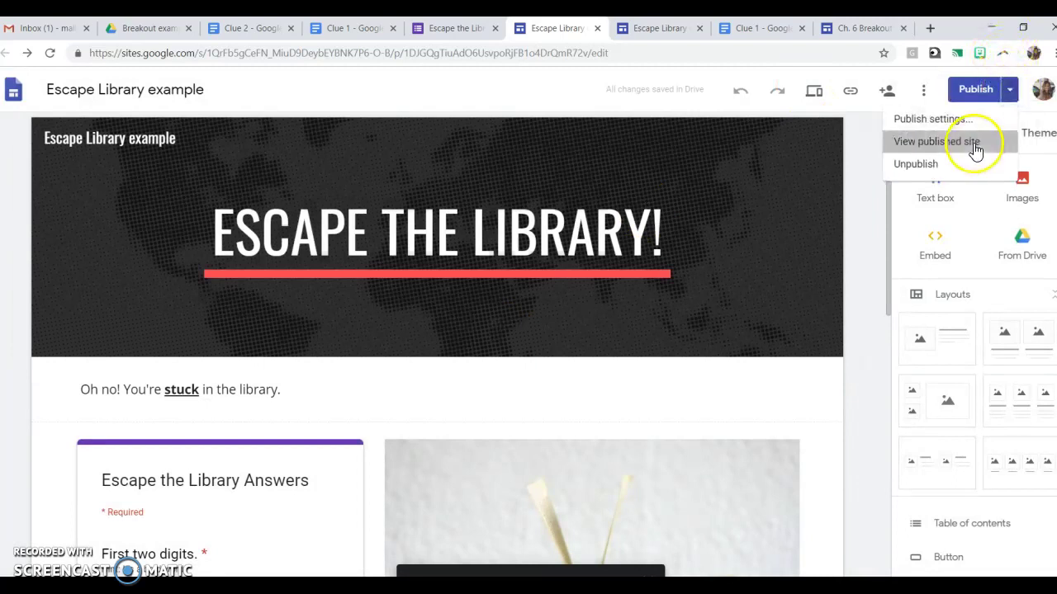
{"action": "left_click", "coordinate": [937, 142]}
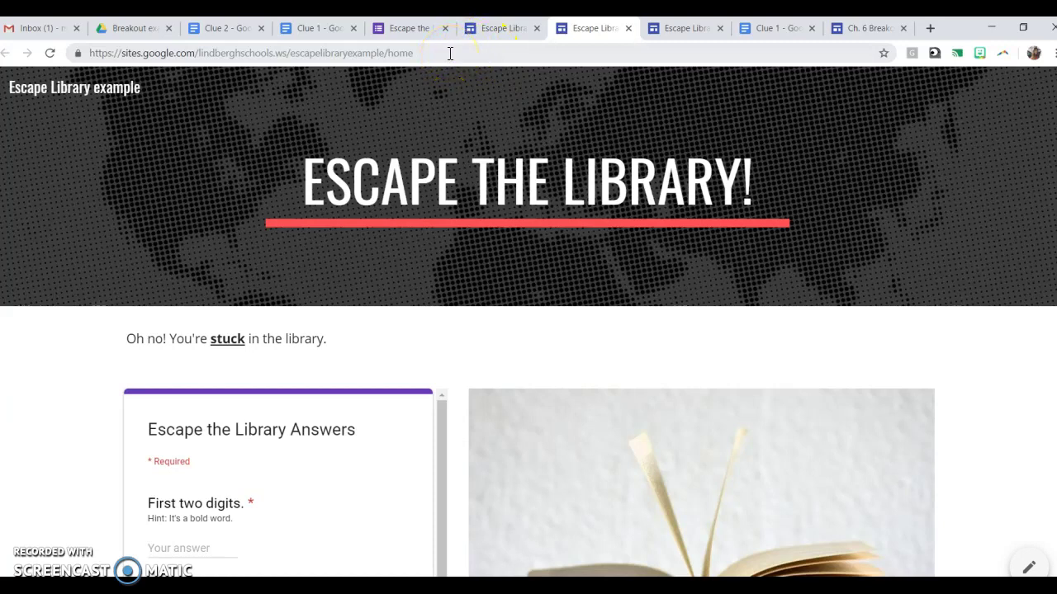
Review the published page, test the hidden link on the person in the library picture, and return to the site
{"action": "scroll", "coordinate": [240, 351], "scroll_direction": "down", "scroll_amount": 1}
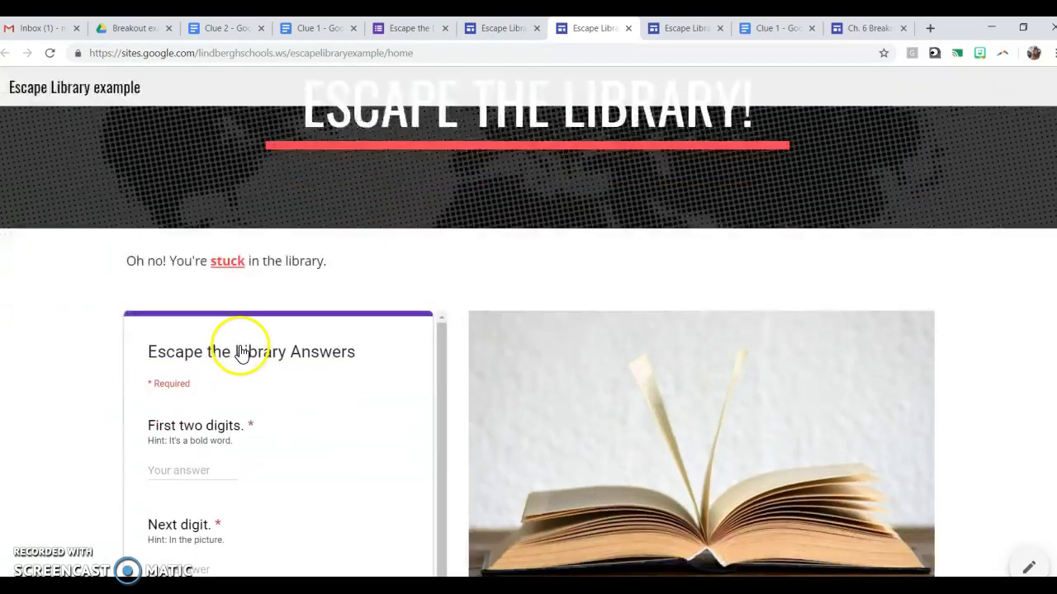
{"action": "scroll", "coordinate": [239, 351], "scroll_direction": "down", "scroll_amount": 5}
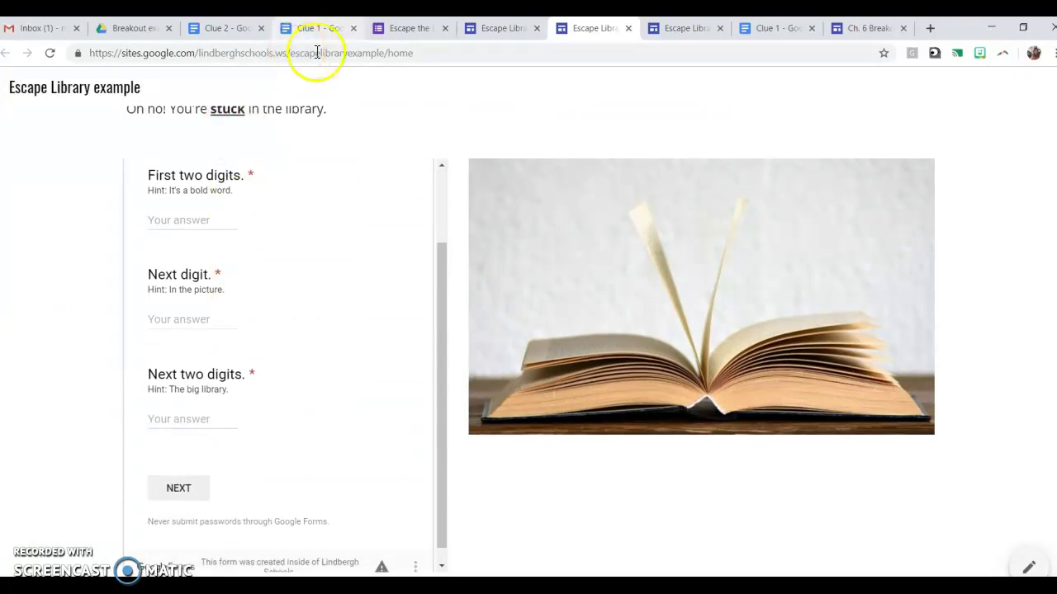
{"action": "scroll", "coordinate": [623, 348], "scroll_direction": "down", "scroll_amount": 1}
{"action": "scroll", "coordinate": [623, 349], "scroll_direction": "down", "scroll_amount": 4}
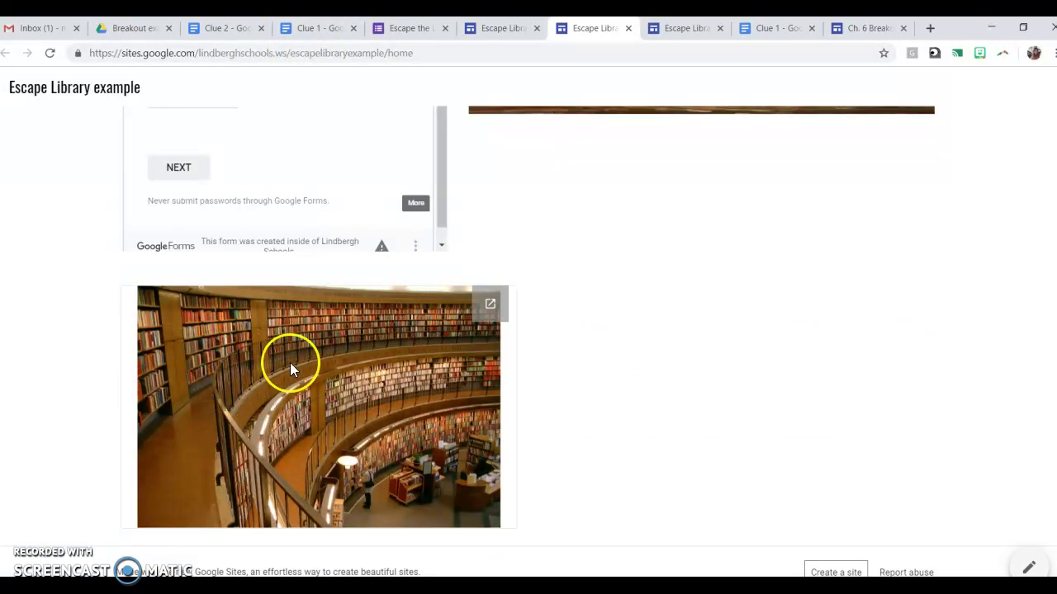
{"action": "left_click", "coordinate": [367, 483]}
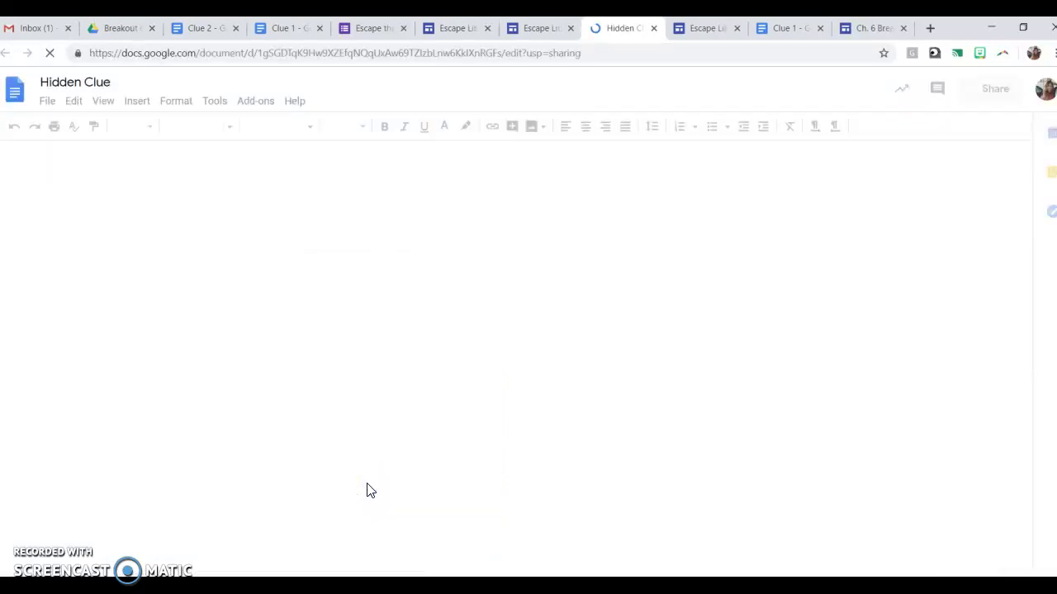
{"action": "left_click", "coordinate": [528, 33]}
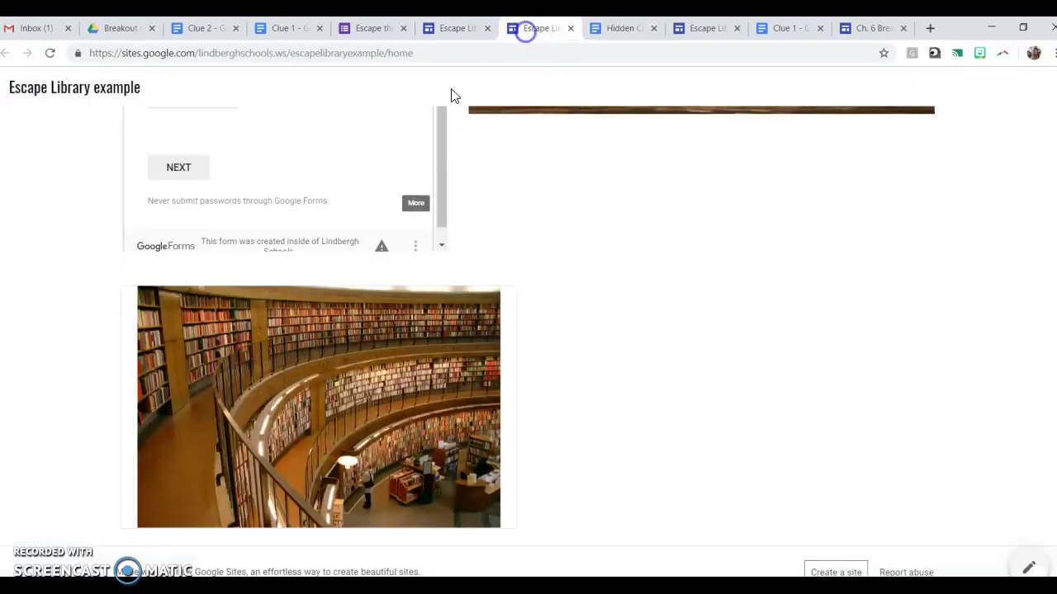
Fill in the published form's three answers, with 7 for the next digit and 48 for the next two digits, and advance to its final section
{"action": "left_click", "coordinate": [201, 165]}
{"action": "scroll", "coordinate": [198, 224], "scroll_direction": "up", "scroll_amount": 10}
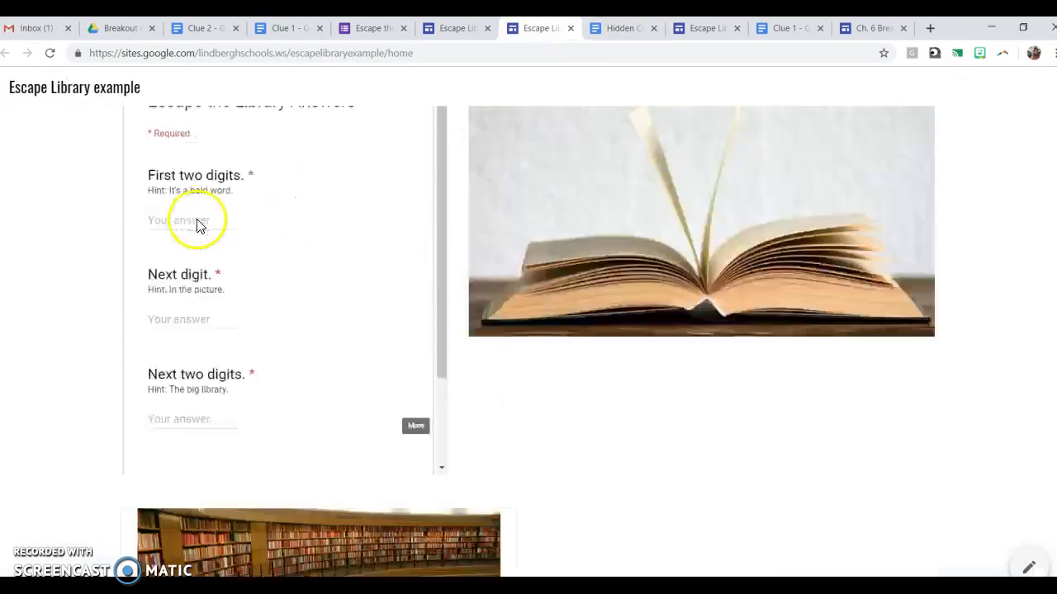
{"action": "scroll", "coordinate": [230, 372], "scroll_direction": "down", "scroll_amount": 3}
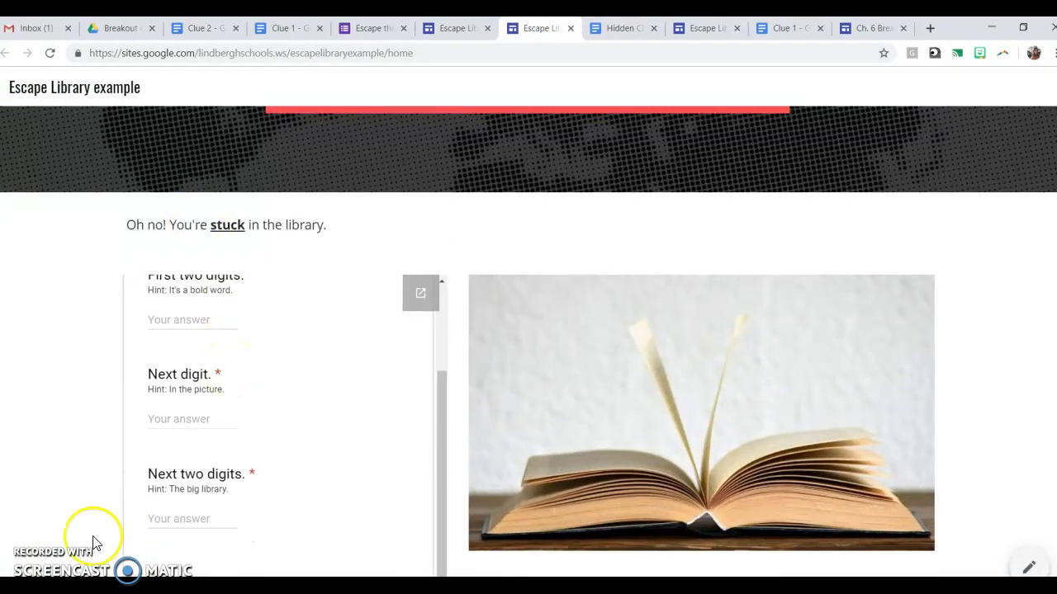
{"action": "scroll", "coordinate": [200, 499], "scroll_direction": "down", "scroll_amount": 3}
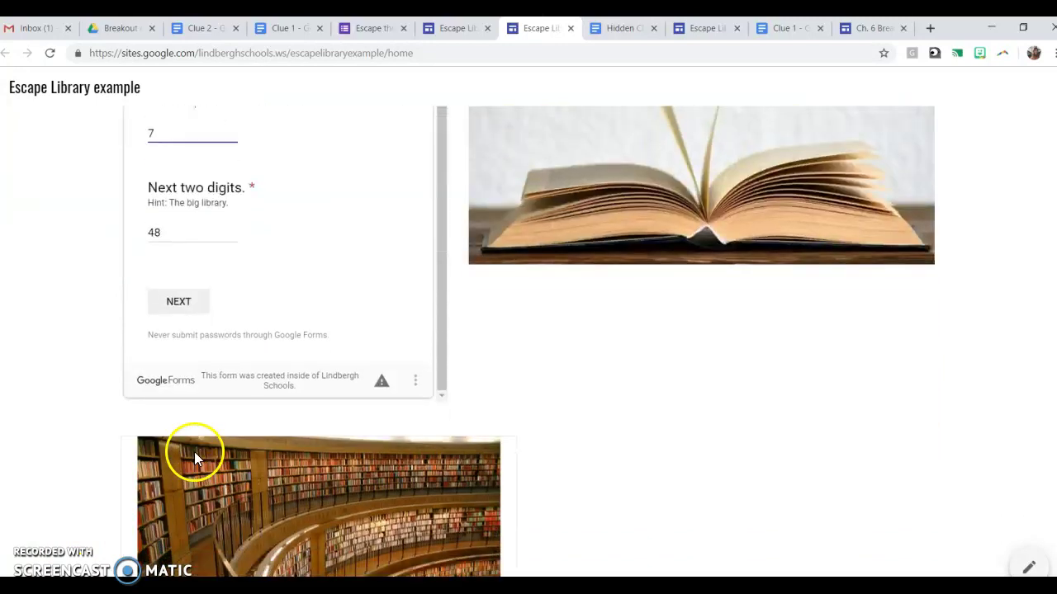
{"action": "left_click", "coordinate": [191, 299]}
{"action": "scroll", "coordinate": [264, 233], "scroll_direction": "up", "scroll_amount": 3}
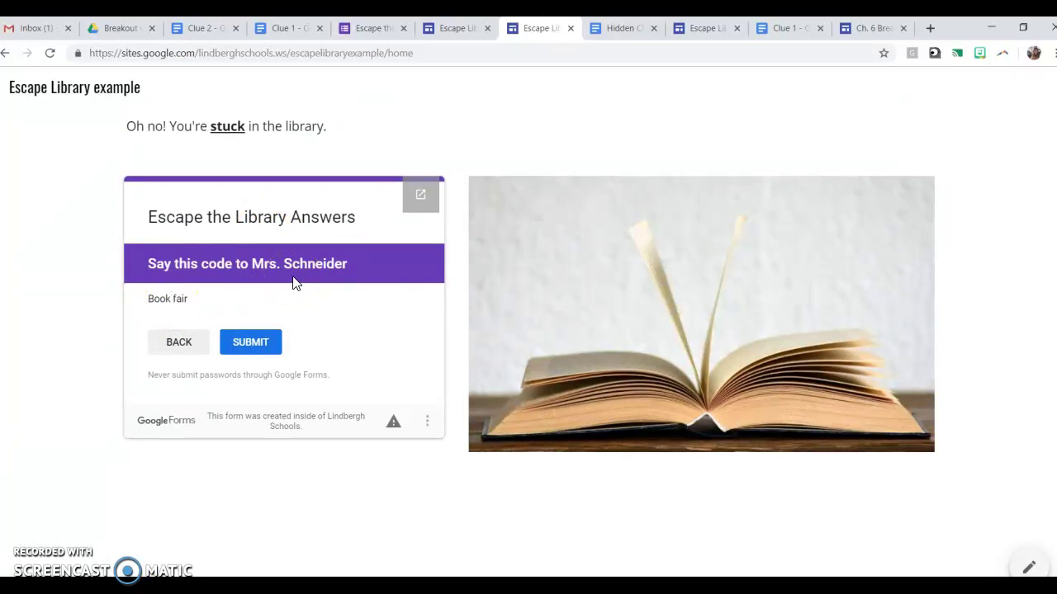
{"action": "scroll", "coordinate": [557, 255], "scroll_direction": "up", "scroll_amount": 3}
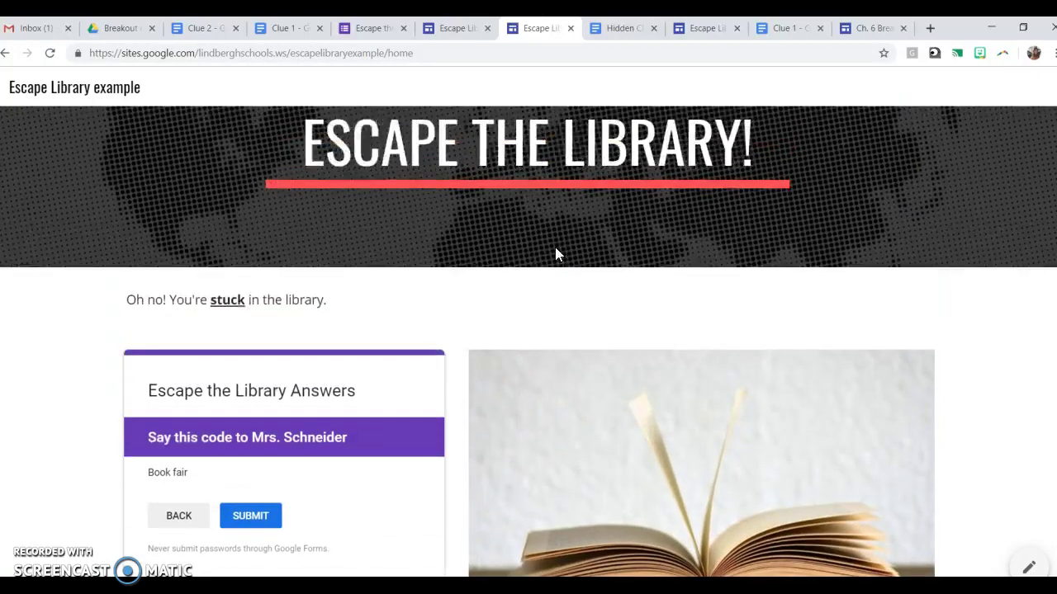
{"action": "scroll", "coordinate": [555, 254], "scroll_direction": "up", "scroll_amount": 1}
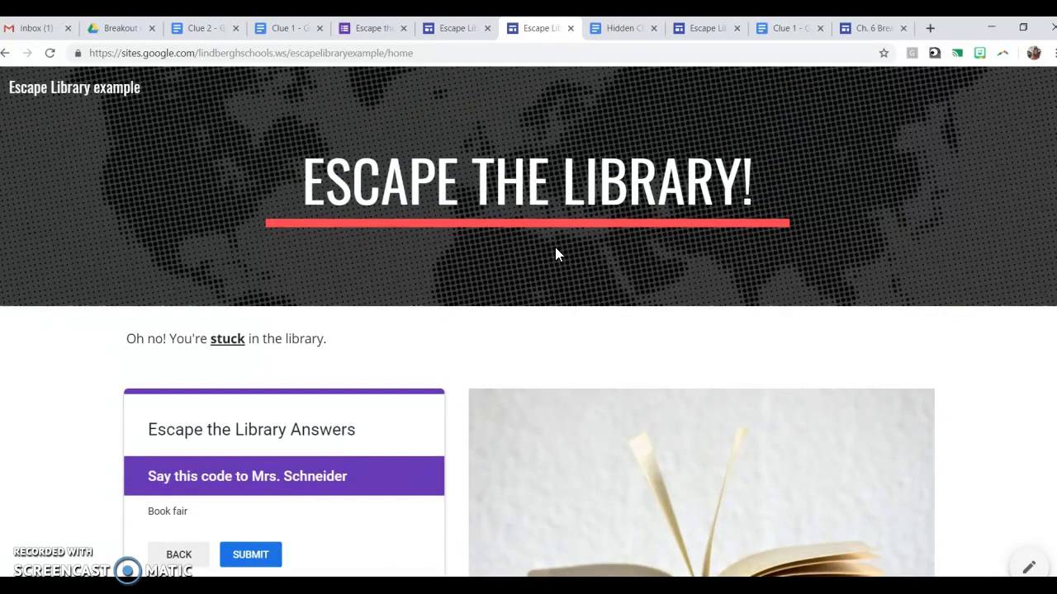
{"action": "left_click", "coordinate": [811, 320]}
{"action": "left_click", "coordinate": [602, 256]}
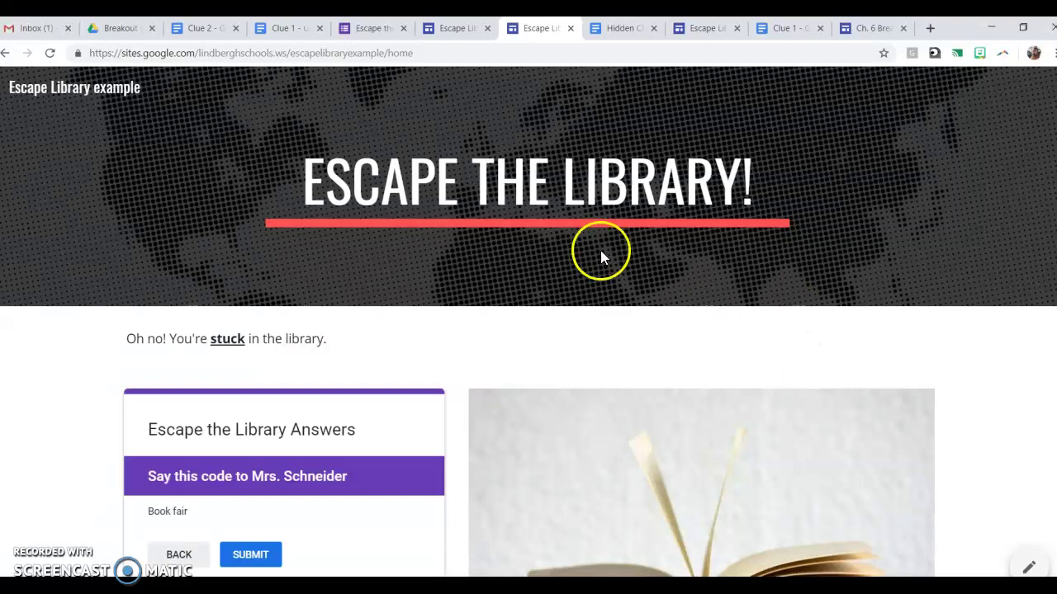